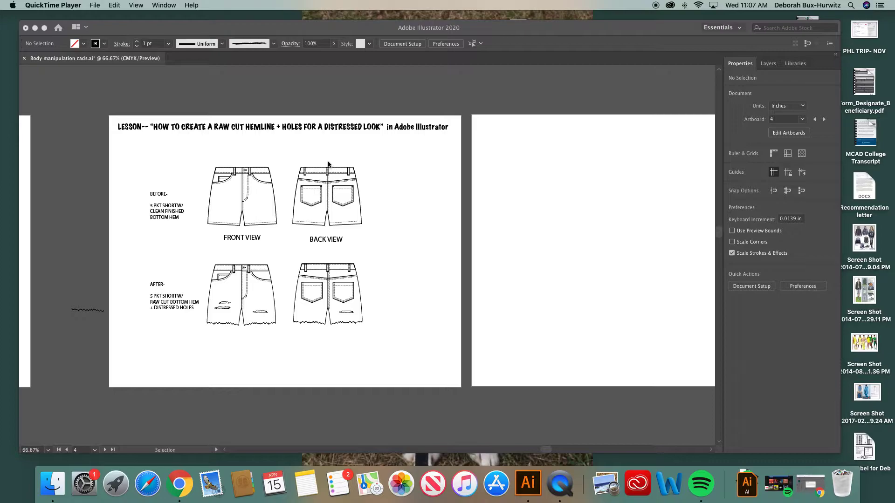
Examine the before and after shorts sketches, comparing the clean finished hem with the raw cut hem and distressed holes
{"action": "left_click", "coordinate": [229, 162]}
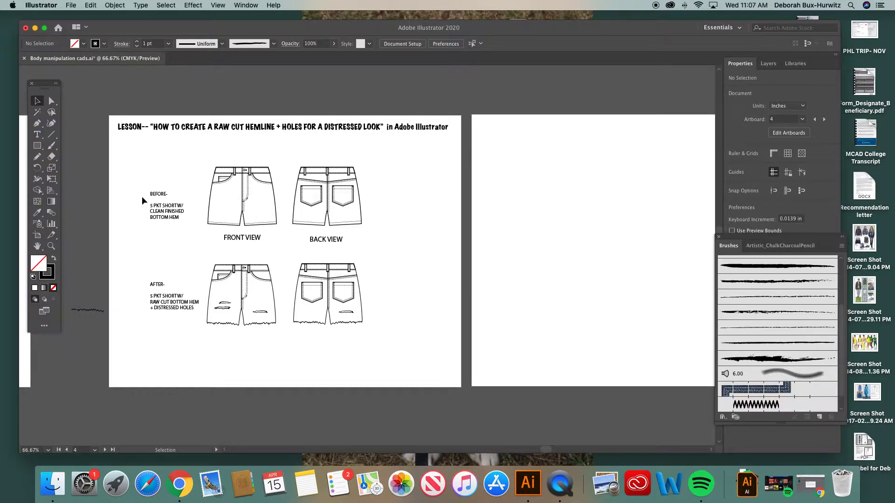
{"action": "left_click", "coordinate": [51, 247]}
{"action": "left_click_drag", "start_coordinate": [476, 390], "coordinate": [487, 395]}
{"action": "scroll", "coordinate": [420, 284], "scroll_direction": "right", "scroll_amount": 2}
{"action": "scroll", "coordinate": [420, 284], "scroll_direction": "up", "scroll_amount": 1}
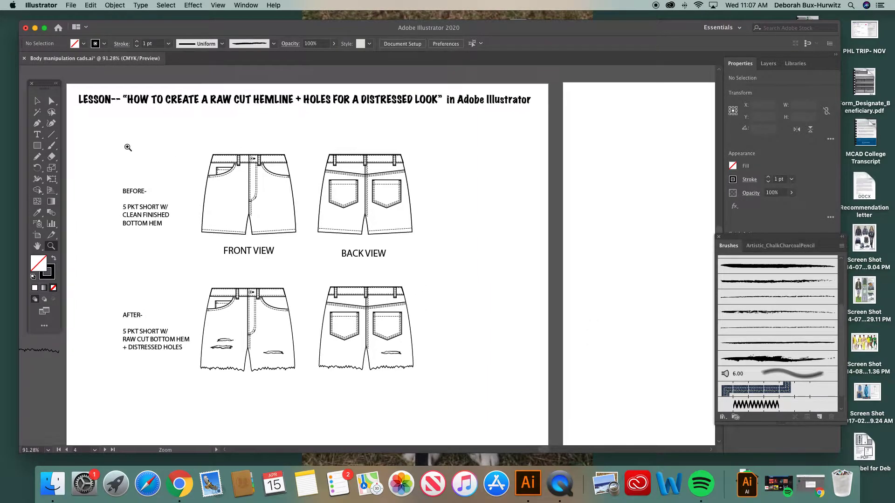
{"action": "left_click_drag", "start_coordinate": [102, 135], "coordinate": [526, 365]}
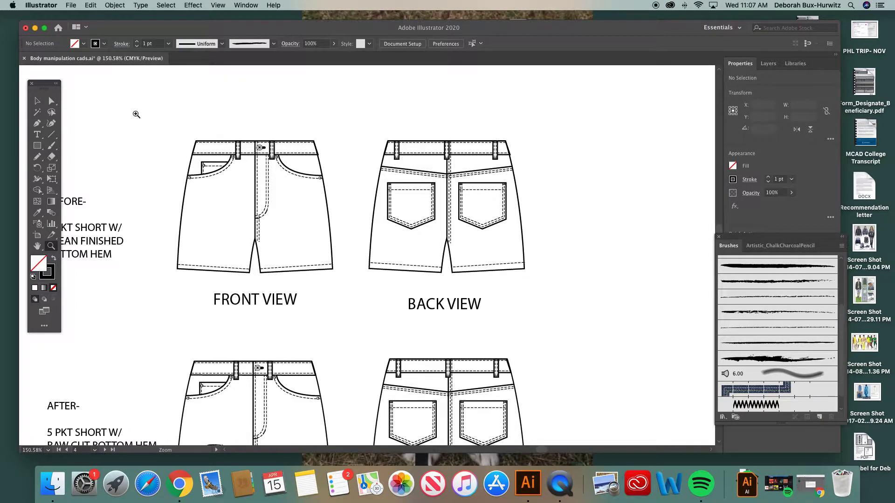
{"action": "scroll", "coordinate": [136, 114], "scroll_direction": "left", "scroll_amount": 5}
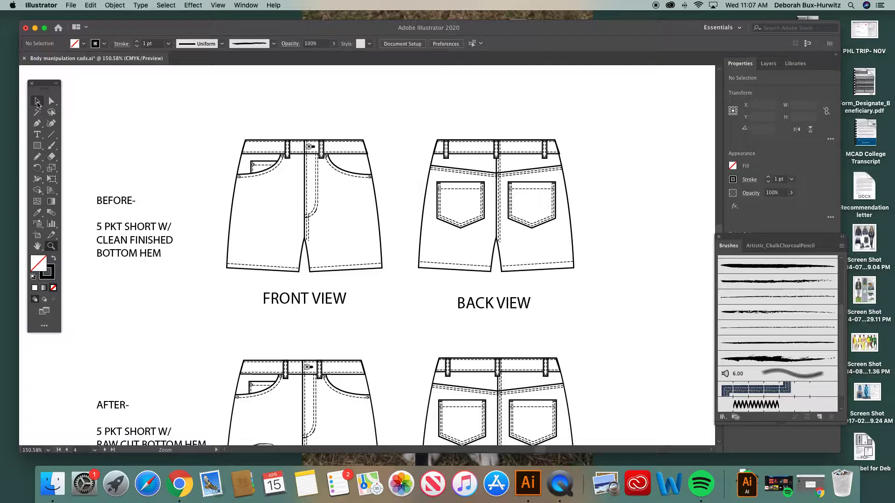
{"action": "left_click", "coordinate": [37, 101]}
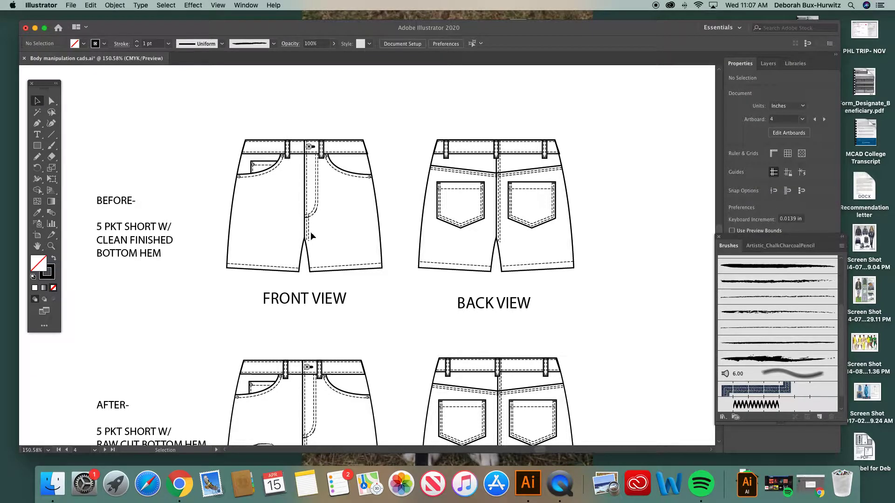
{"action": "scroll", "coordinate": [311, 231], "scroll_direction": "right", "scroll_amount": 4}
{"action": "scroll", "coordinate": [311, 232], "scroll_direction": "down", "scroll_amount": 2}
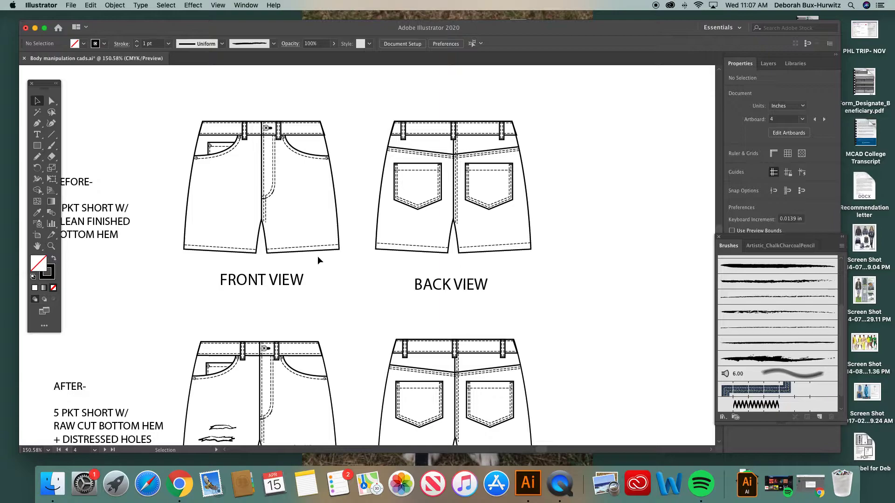
{"action": "scroll", "coordinate": [334, 271], "scroll_direction": "down", "scroll_amount": 3}
{"action": "scroll", "coordinate": [335, 267], "scroll_direction": "down", "scroll_amount": 5}
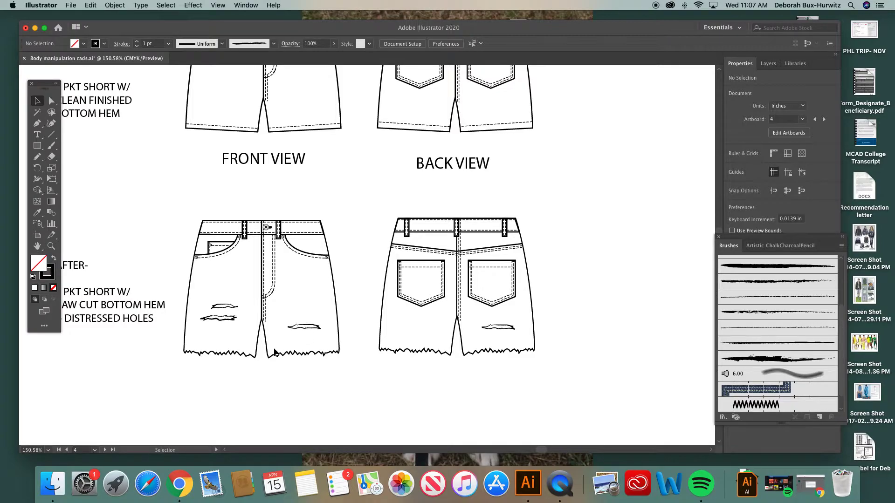
{"action": "scroll", "coordinate": [224, 359], "scroll_direction": "left", "scroll_amount": 2}
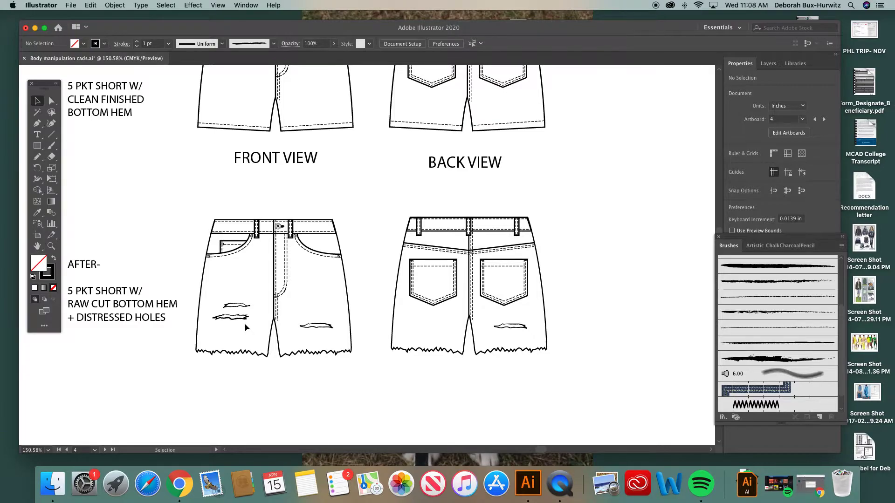
{"action": "scroll", "coordinate": [244, 323], "scroll_direction": "right", "scroll_amount": 2}
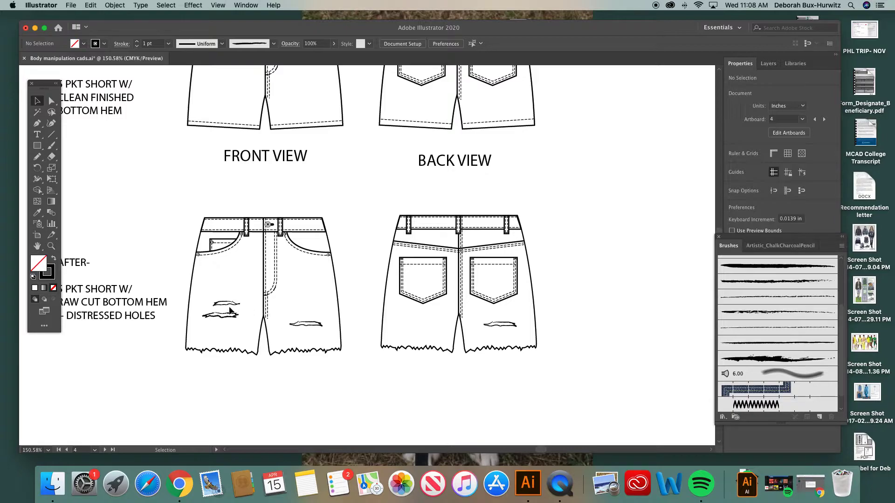
{"action": "scroll", "coordinate": [244, 318], "scroll_direction": "down", "scroll_amount": 1}
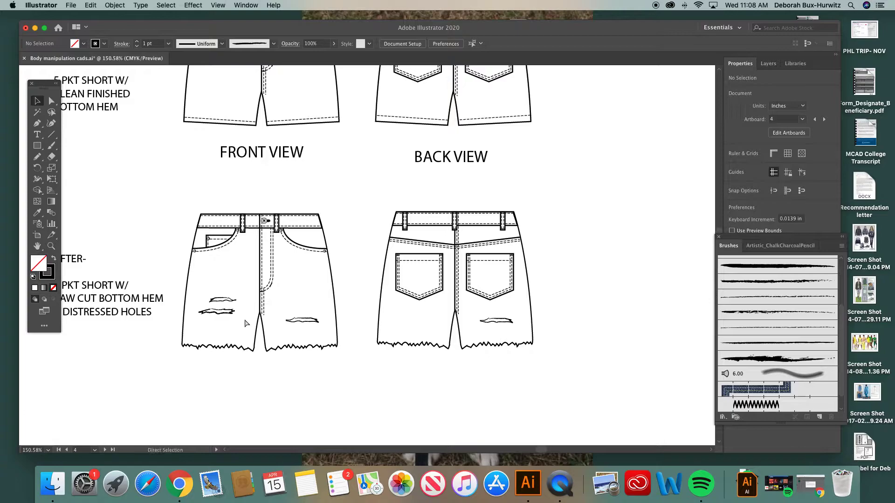
Copy the front view of the clean-hem "Before" shorts and place the copy on the blank artboard beside the lesson
{"action": "key", "text": "super+minus"}
{"action": "key", "text": "super+minus"}
{"action": "scroll", "coordinate": [225, 211], "scroll_direction": "right", "scroll_amount": 3}
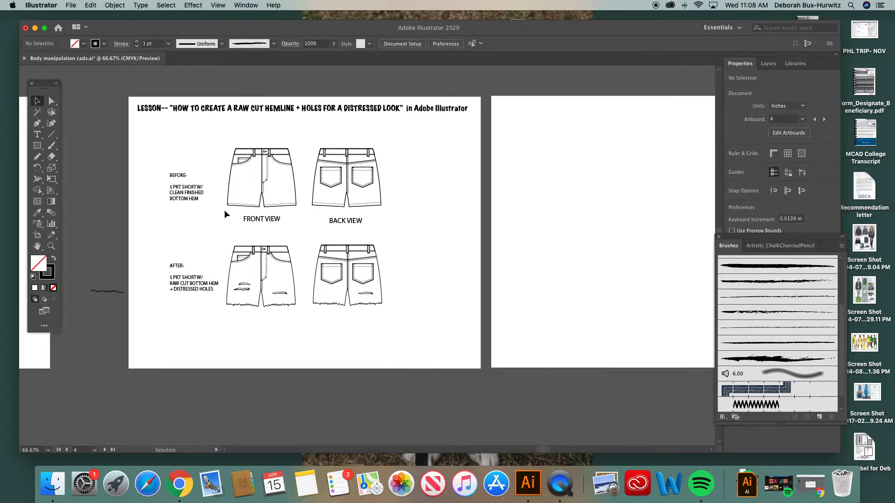
{"action": "left_click_drag", "start_coordinate": [219, 140], "coordinate": [298, 214]}
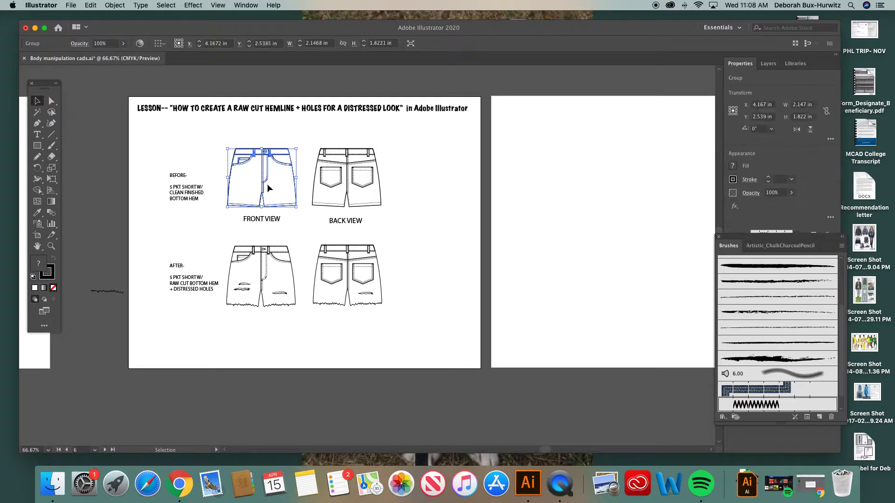
{"action": "key", "text": "super+c"}
{"action": "key", "text": "super+v"}
{"action": "left_click_drag", "start_coordinate": [374, 229], "coordinate": [553, 149]}
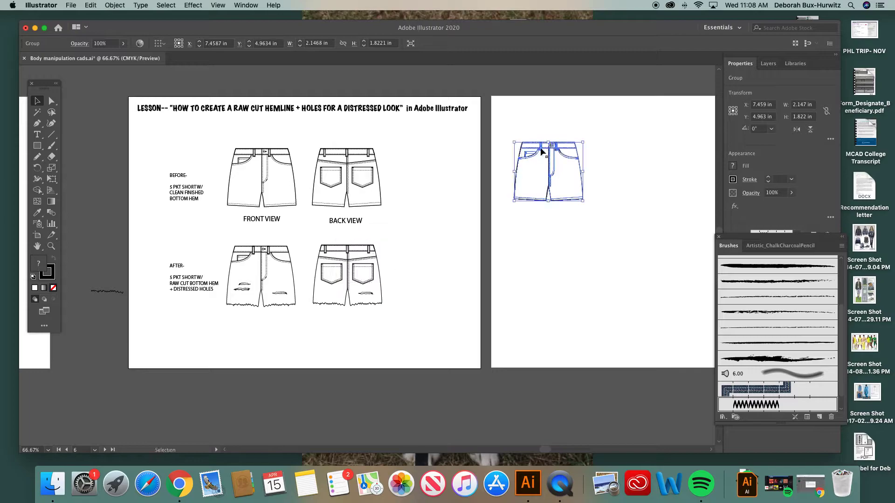
Move the jagged line from outside the lesson artboard to the blank artboard, below the copied shorts
{"action": "left_click_drag", "start_coordinate": [117, 295], "coordinate": [552, 244]}
{"action": "scroll", "coordinate": [524, 210], "scroll_direction": "right", "scroll_amount": 5}
{"action": "key", "text": "z"}
{"action": "mouse_move", "coordinate": [358, 100]}
{"action": "left_mouse_down"}
{"action": "mouse_move", "coordinate": [465, 225]}
{"action": "mouse_move", "coordinate": [508, 261]}
{"action": "left_mouse_up"}
{"action": "scroll", "coordinate": [399, 224], "scroll_direction": "right", "scroll_amount": 5}
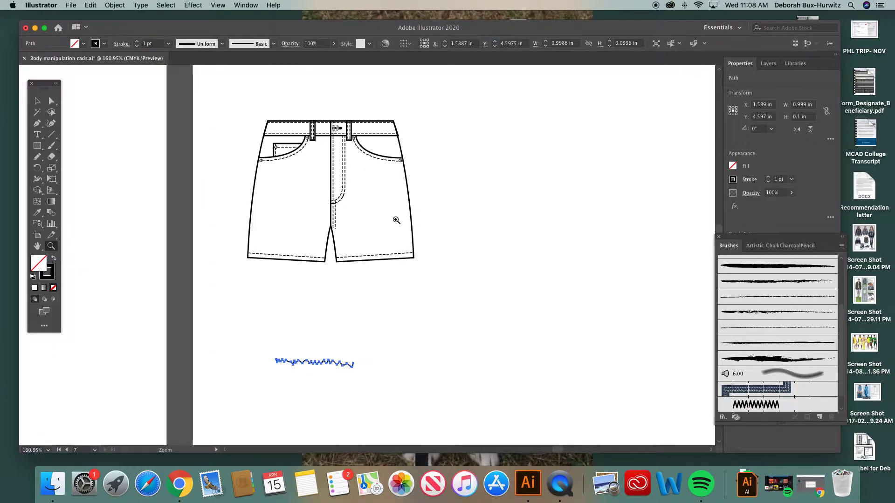
Delete the solid bottom hem segment of the left leg from the copied shorts' outline
{"action": "left_click", "coordinate": [51, 100]}
{"action": "left_click", "coordinate": [183, 103]}
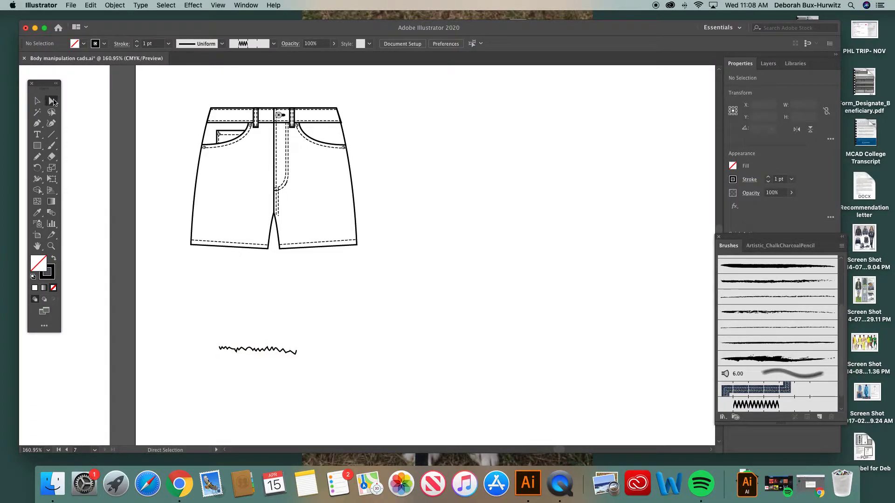
{"action": "left_click", "coordinate": [225, 250]}
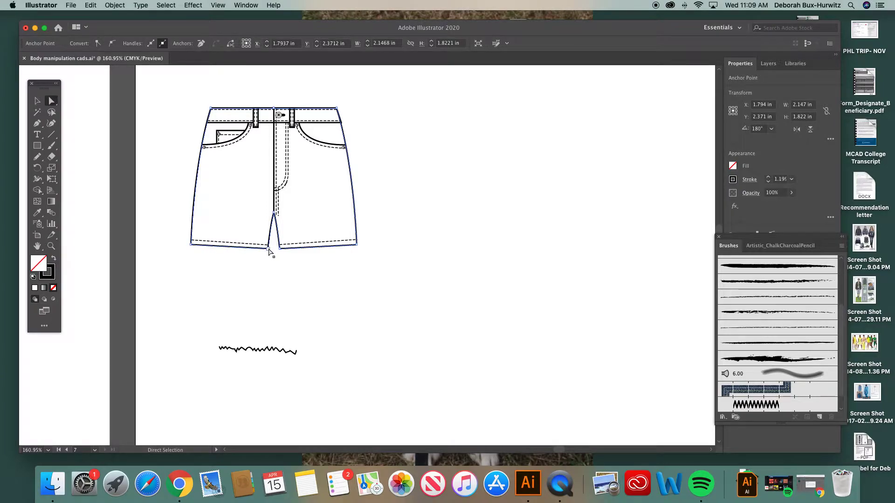
{"action": "left_click", "coordinate": [235, 250]}
{"action": "left_click", "coordinate": [235, 250]}
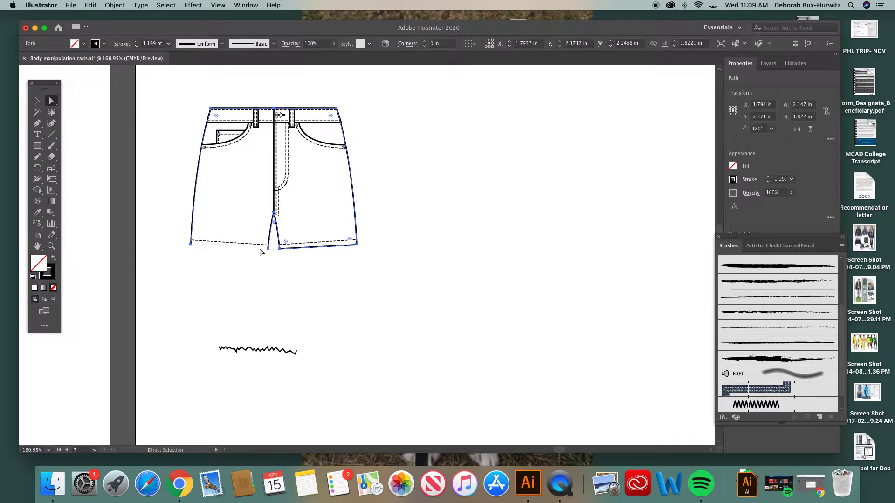
Delete the solid bottom hem segment of the right leg and check the end points at its inseam and side seam
{"action": "left_click", "coordinate": [51, 246]}
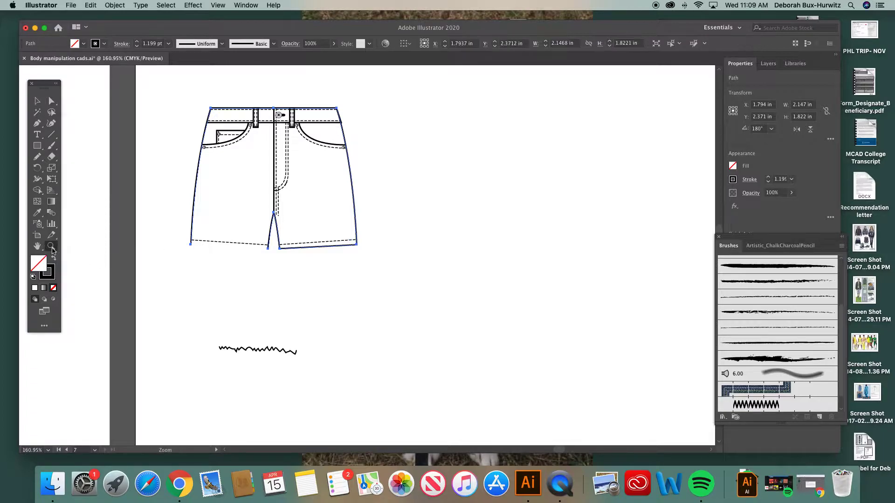
{"action": "left_click_drag", "start_coordinate": [173, 95], "coordinate": [376, 248]}
{"action": "left_click", "coordinate": [51, 100]}
{"action": "left_click", "coordinate": [128, 108]}
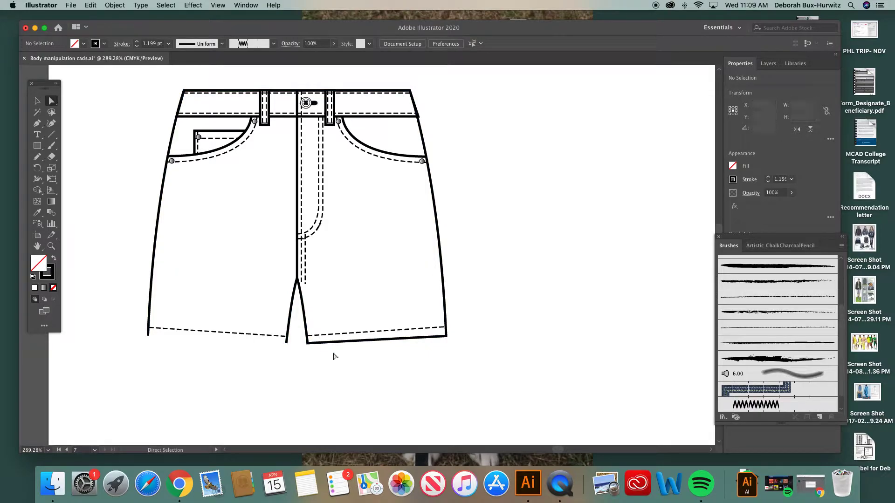
{"action": "left_click", "coordinate": [345, 345]}
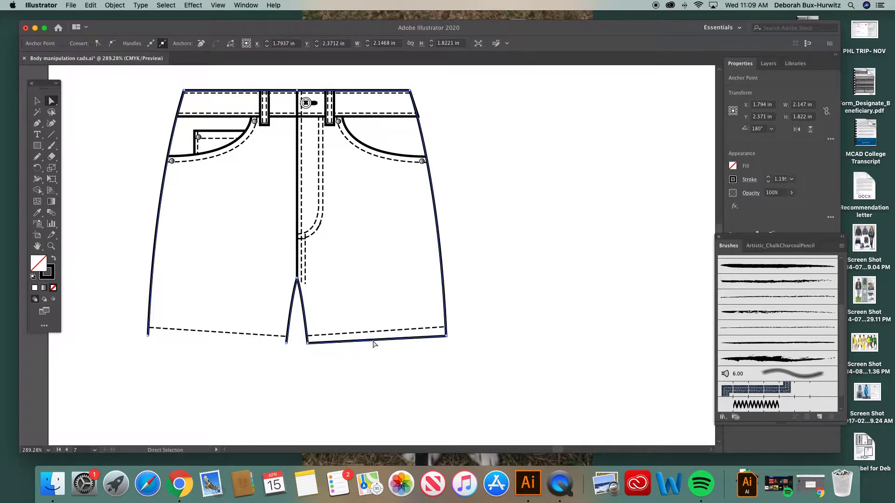
{"action": "key", "text": "Delete"}
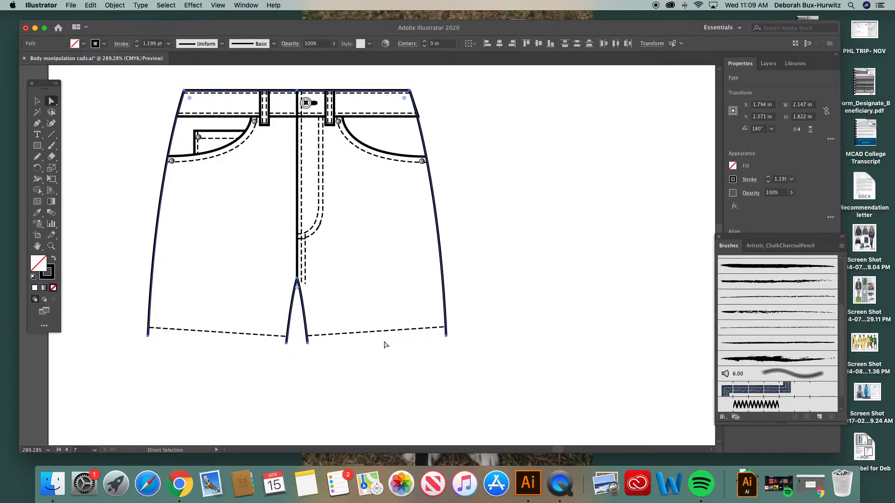
{"action": "left_click", "coordinate": [380, 348]}
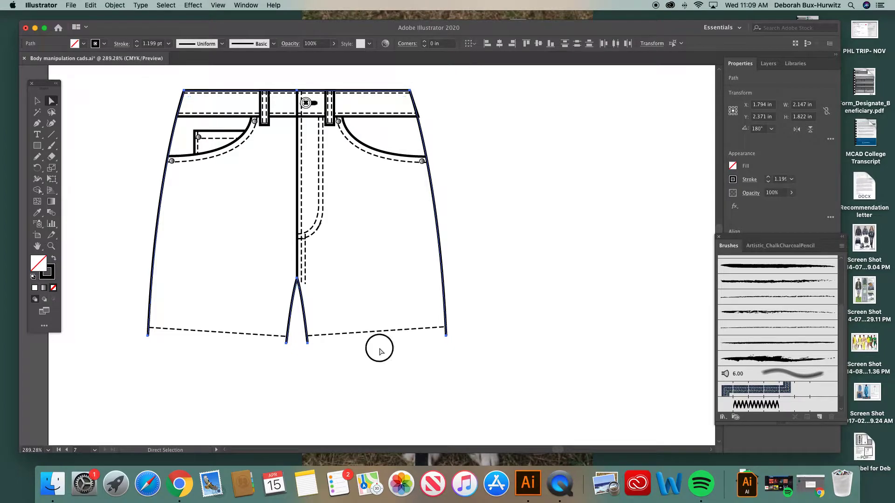
{"action": "left_click", "coordinate": [307, 342]}
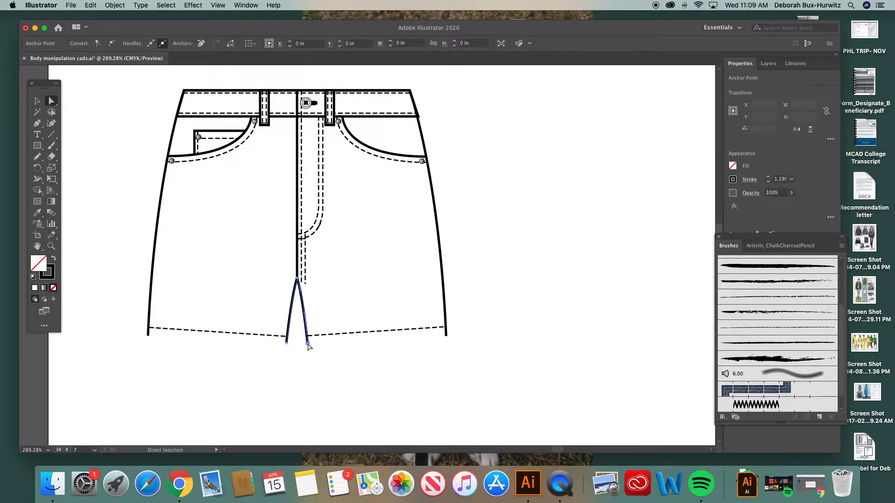
{"action": "left_click", "coordinate": [447, 341]}
{"action": "left_click", "coordinate": [446, 335]}
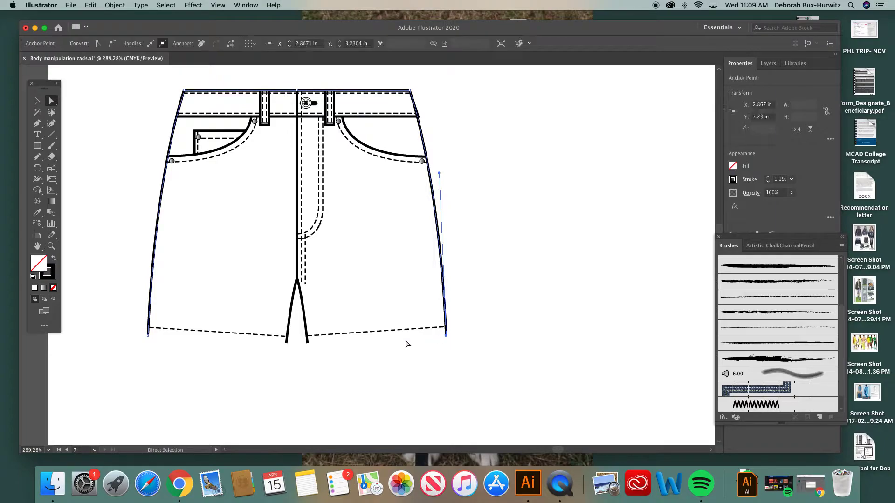
Delete the dashed hem stitch lines from both legs of the copied shorts
{"action": "left_click", "coordinate": [265, 338]}
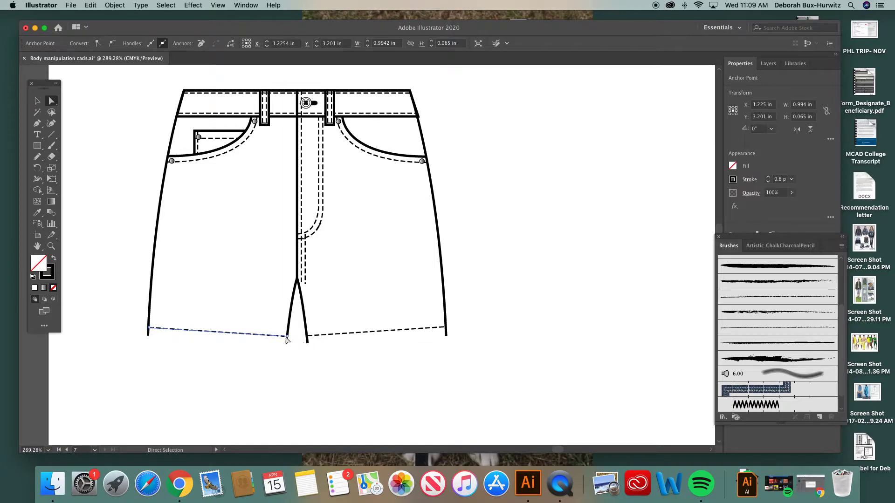
{"action": "key", "text": "Delete"}
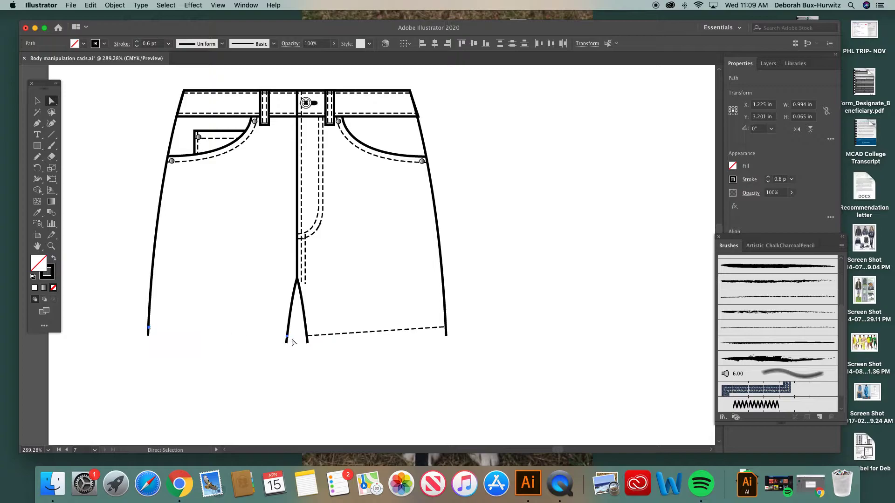
{"action": "left_click", "coordinate": [289, 341]}
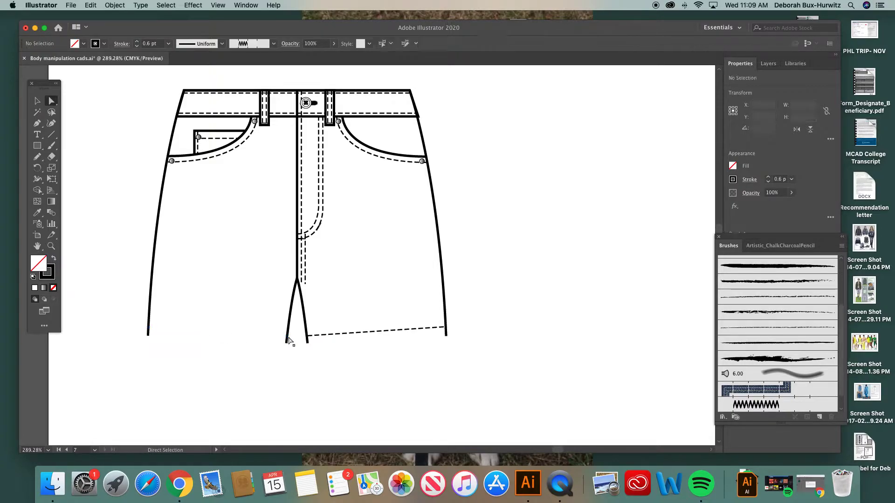
{"action": "left_click", "coordinate": [328, 337]}
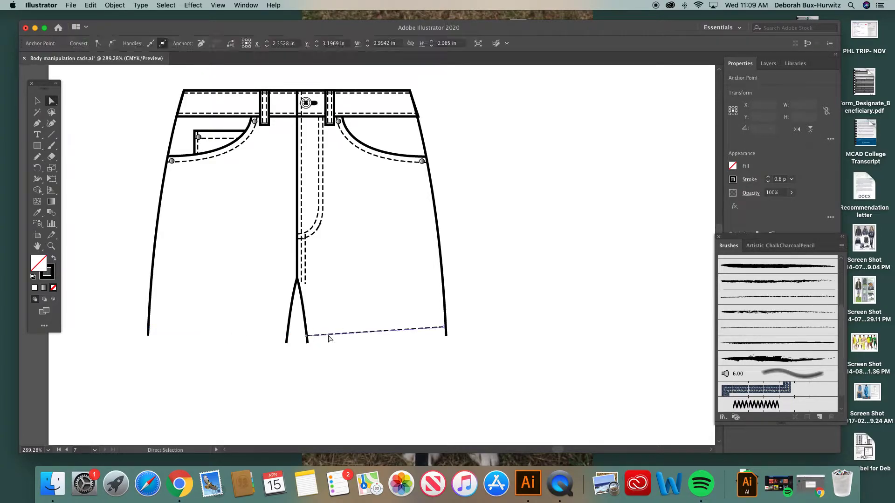
{"action": "left_click", "coordinate": [328, 339]}
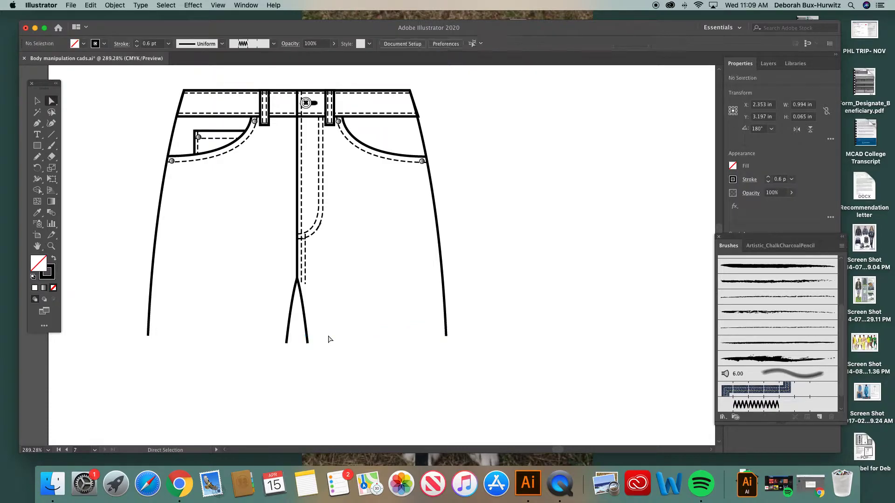
Move the jagged line up beneath the left leg opening, spanning from the side seam to the inseam
{"action": "scroll", "coordinate": [290, 321], "scroll_direction": "down", "scroll_amount": 2}
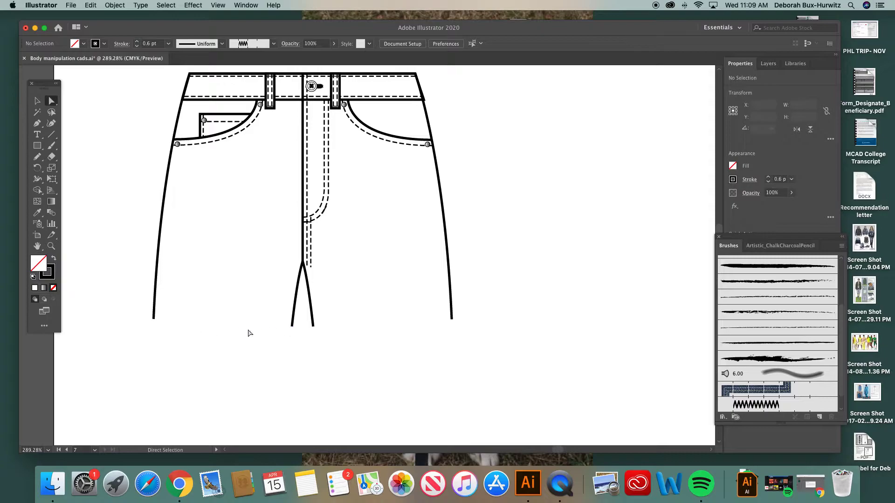
{"action": "key", "text": "super+minus"}
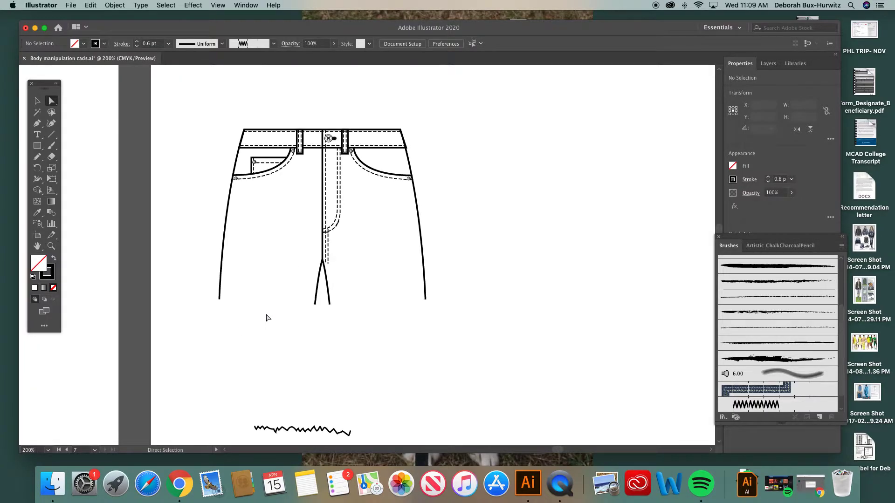
{"action": "scroll", "coordinate": [266, 278], "scroll_direction": "right", "scroll_amount": 3}
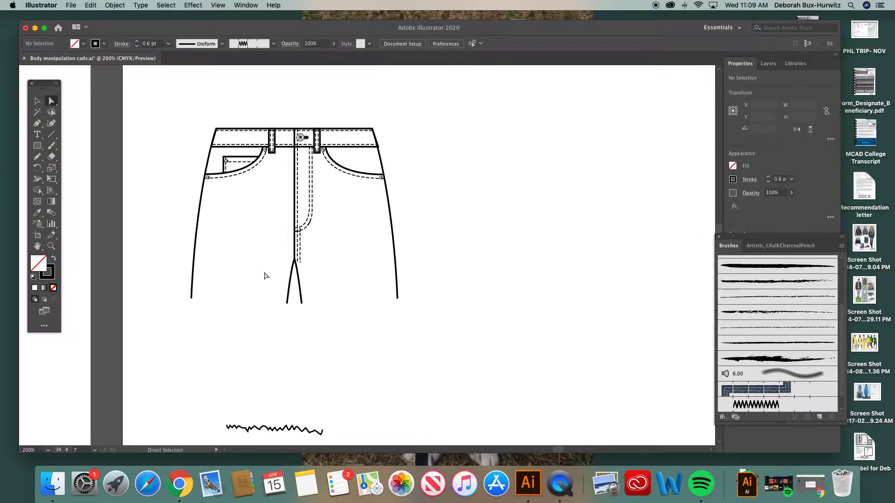
{"action": "left_click", "coordinate": [37, 100]}
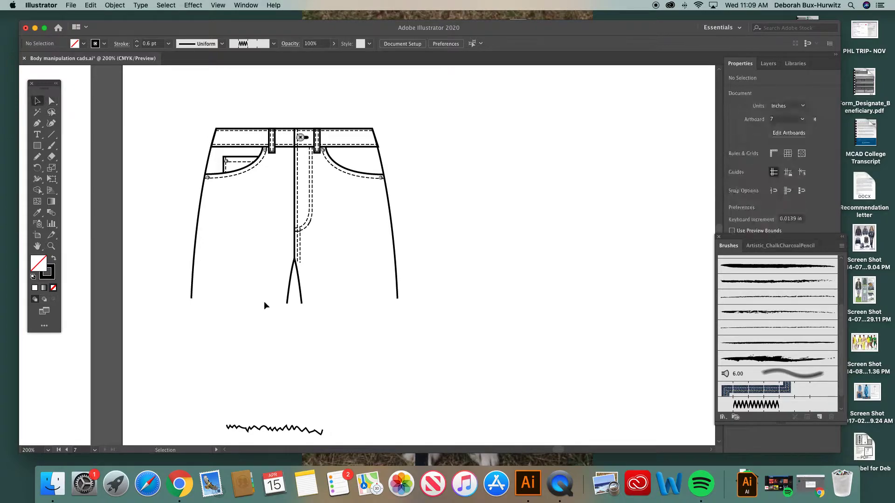
{"action": "mouse_move", "coordinate": [281, 431]}
{"action": "left_mouse_down"}
{"action": "mouse_move", "coordinate": [270, 426]}
{"action": "mouse_move", "coordinate": [244, 314]}
{"action": "left_mouse_up"}
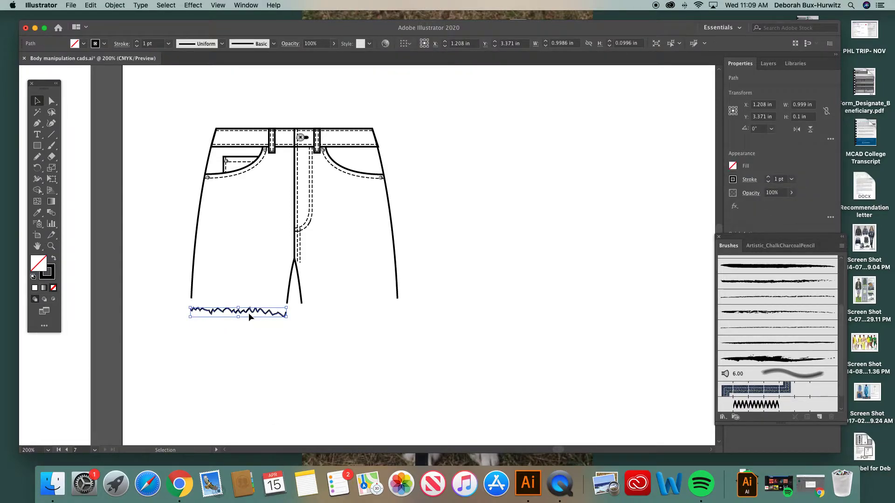
Move the jagged line further below the left leg to clear space for a second hemline
{"action": "left_click", "coordinate": [52, 246]}
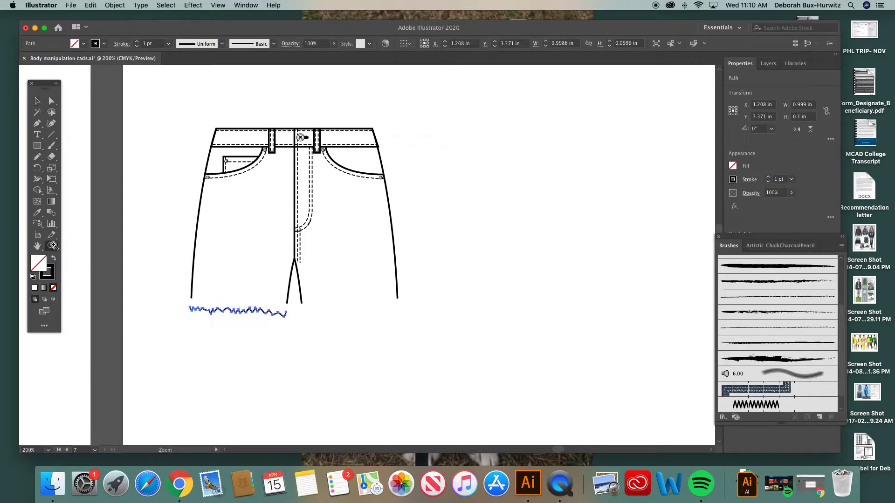
{"action": "left_click_drag", "start_coordinate": [164, 115], "coordinate": [497, 352]}
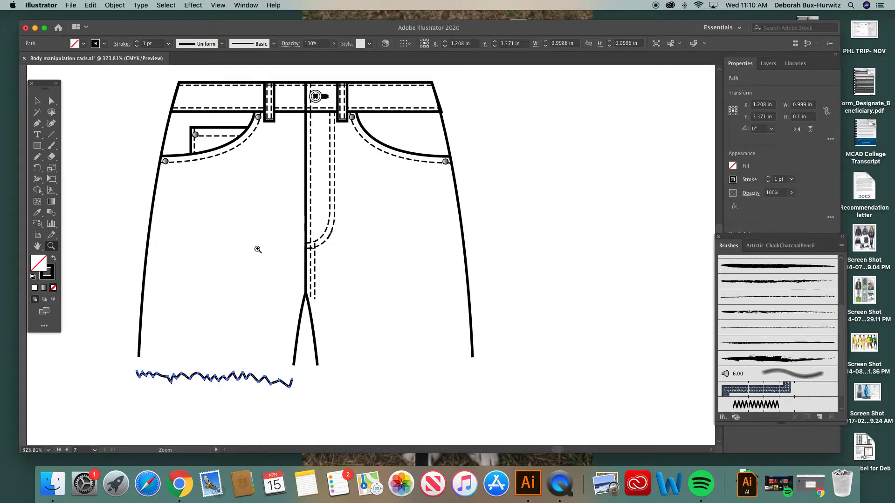
{"action": "left_click", "coordinate": [51, 101]}
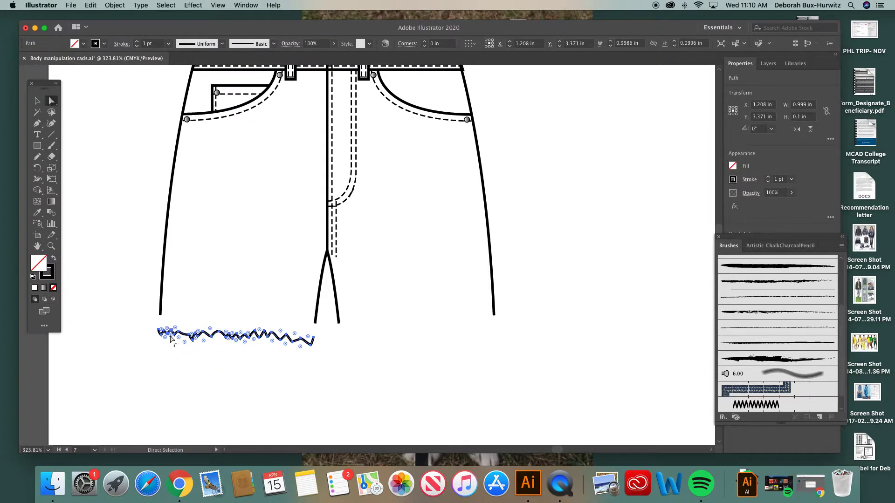
{"action": "left_click", "coordinate": [178, 365]}
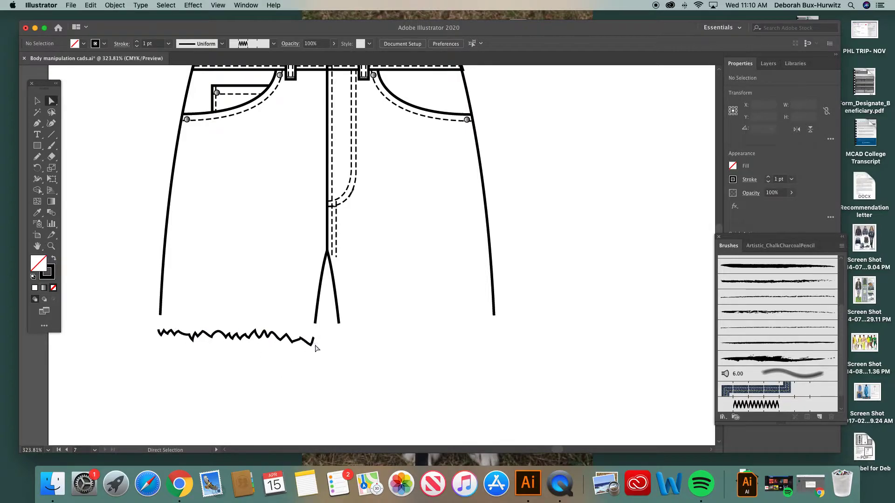
{"action": "left_click", "coordinate": [38, 101]}
{"action": "left_click_drag", "start_coordinate": [223, 345], "coordinate": [223, 397]}
Activate the Pencil tool and display the Stroke settings beside the shorts
{"action": "left_click_drag", "start_coordinate": [37, 161], "coordinate": [52, 162]}
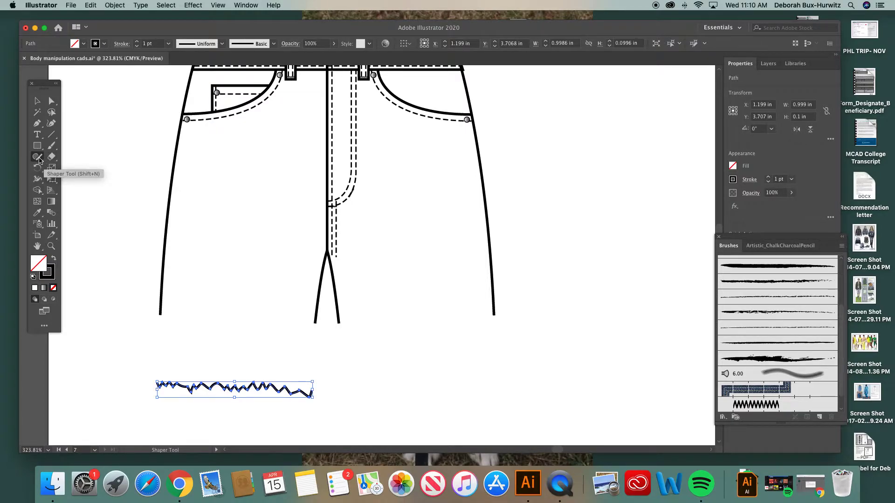
{"action": "left_click", "coordinate": [41, 160]}
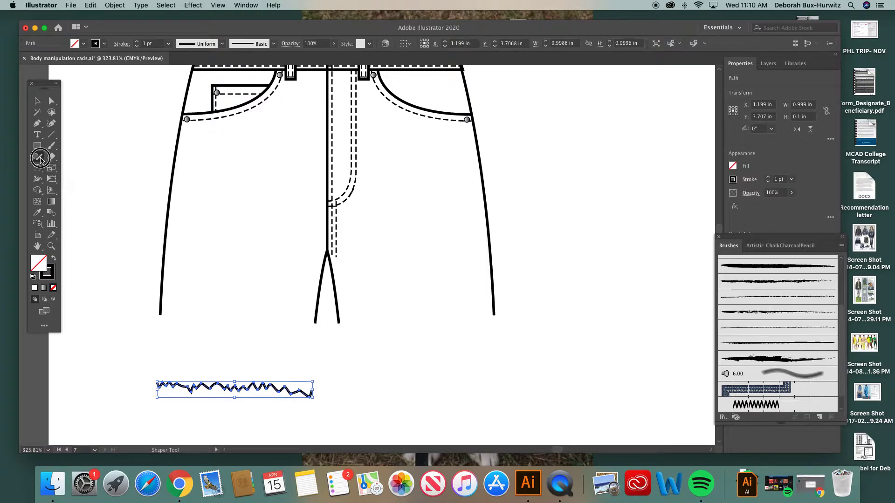
{"action": "mouse_move", "coordinate": [41, 160]}
{"action": "left_mouse_down"}
{"action": "mouse_move", "coordinate": [59, 158]}
{"action": "mouse_move", "coordinate": [64, 169]}
{"action": "left_mouse_up"}
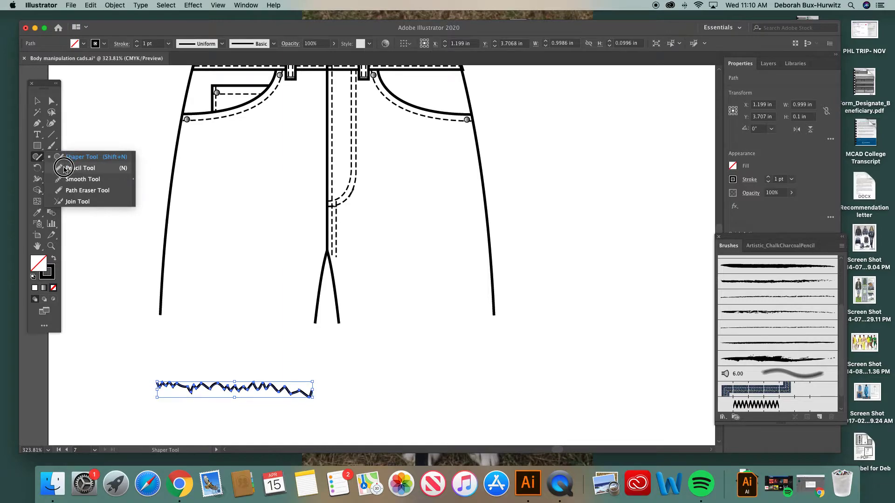
{"action": "left_click_drag", "start_coordinate": [63, 169], "coordinate": [64, 169]}
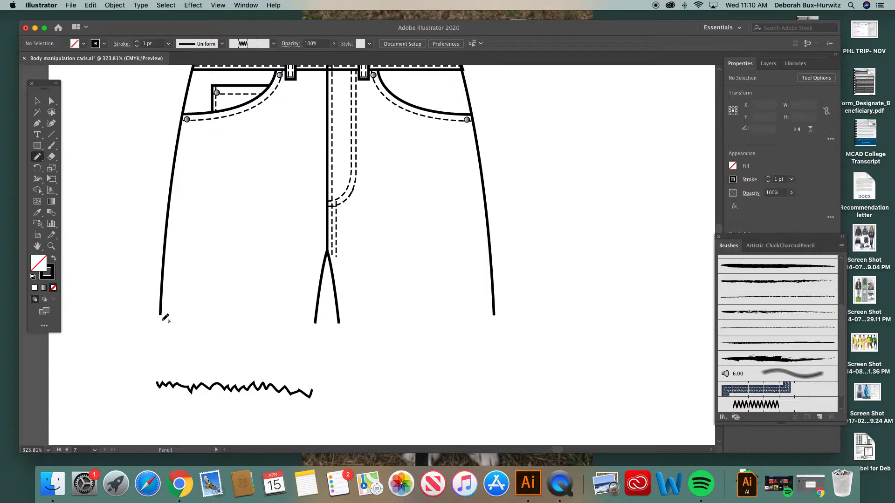
{"action": "left_click", "coordinate": [244, 6]}
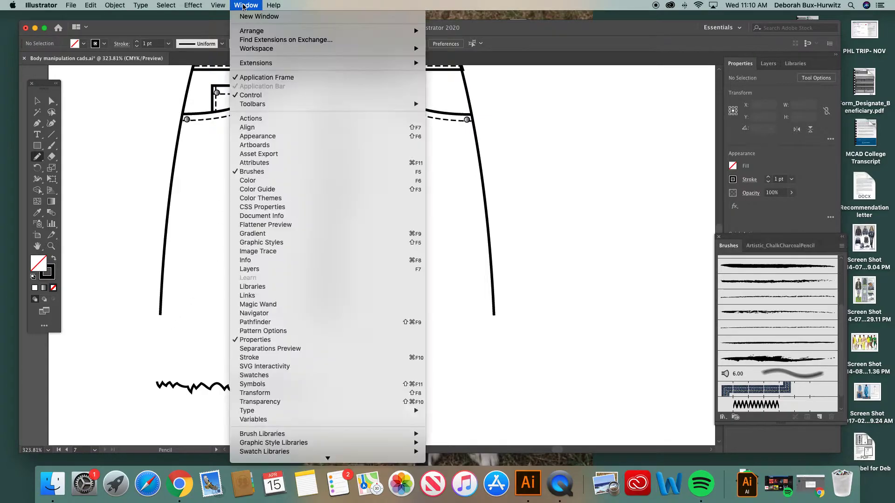
{"action": "left_click", "coordinate": [273, 358]}
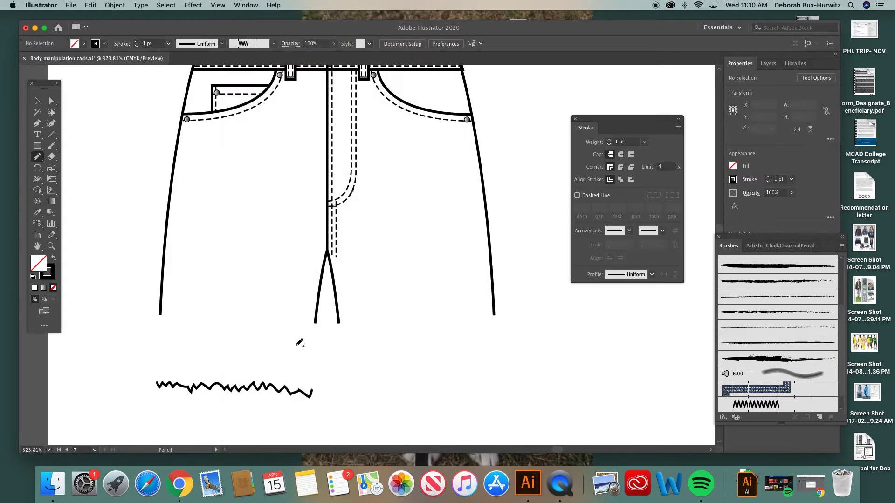
{"action": "left_click_drag", "start_coordinate": [607, 121], "coordinate": [564, 141]}
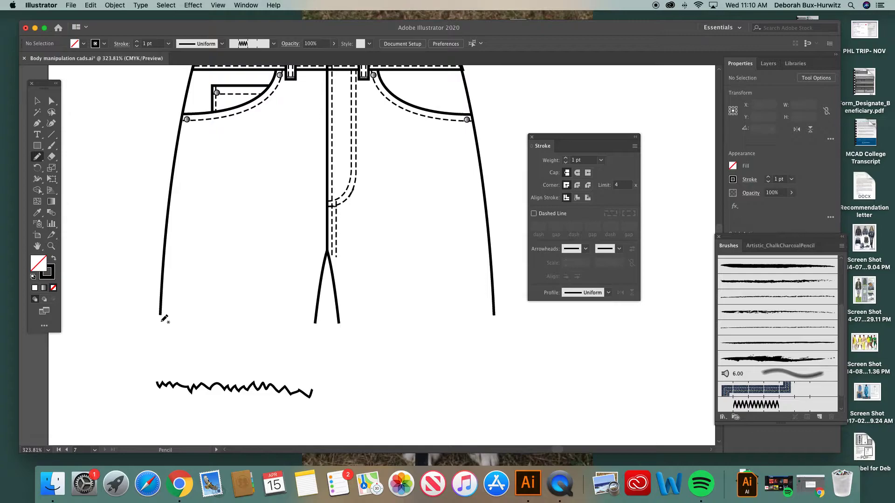
{"action": "left_click", "coordinate": [53, 271]}
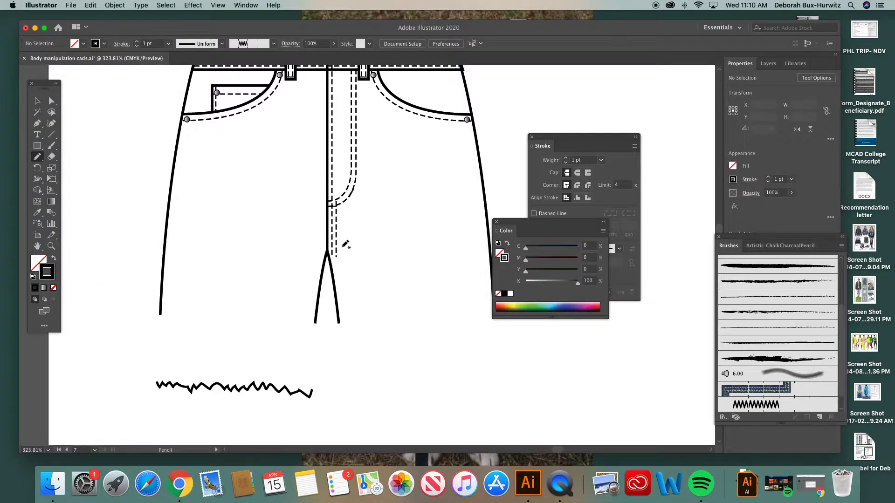
{"action": "left_click", "coordinate": [497, 222]}
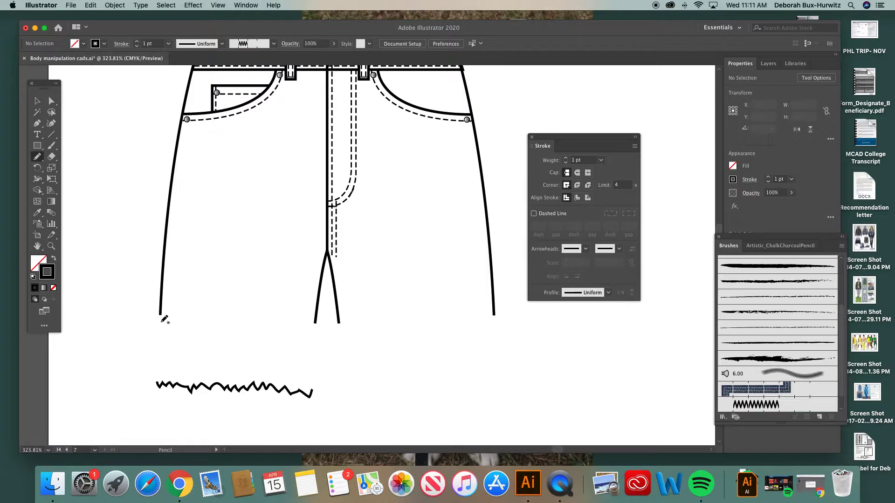
Draw a freehand jagged hemline about 0.99 in wide and 0.13 in high just below the left leg opening
{"action": "mouse_move", "coordinate": [143, 334]}
{"action": "left_mouse_down"}
{"action": "mouse_move", "coordinate": [218, 335]}
{"action": "mouse_move", "coordinate": [247, 351]}
{"action": "left_mouse_up"}
{"action": "key", "text": "cmd+z"}
{"action": "left_click_drag", "start_coordinate": [160, 322], "coordinate": [313, 336]}
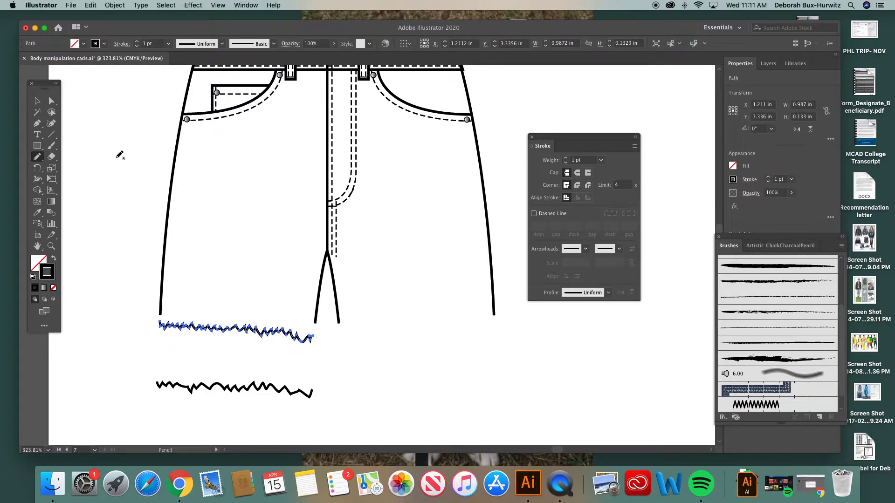
{"action": "left_click", "coordinate": [52, 104]}
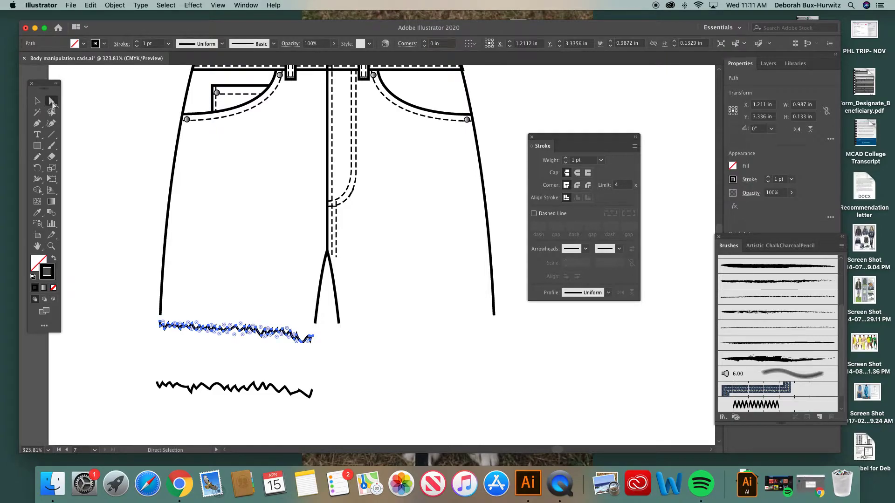
{"action": "left_click", "coordinate": [121, 135]}
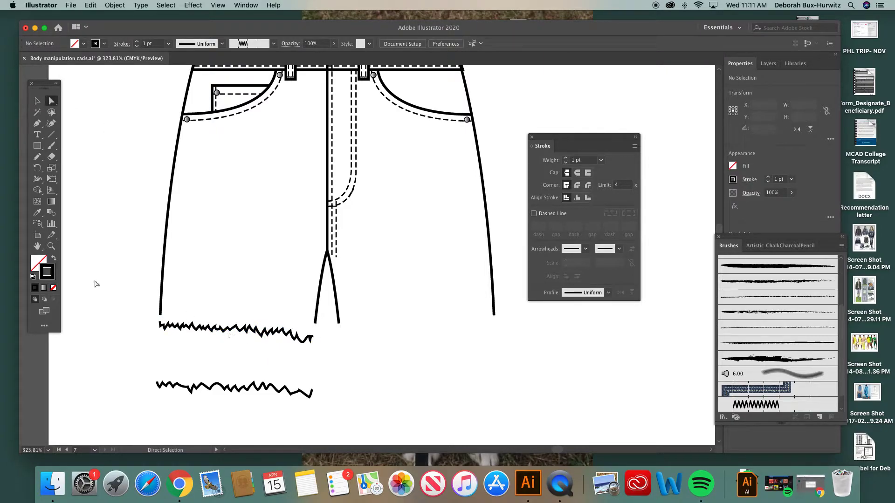
Shift the anchor point of the rounded curl near the new hemline's inseam end to separate it from the end spike
{"action": "left_click", "coordinate": [51, 247]}
{"action": "left_click_drag", "start_coordinate": [127, 266], "coordinate": [393, 376]}
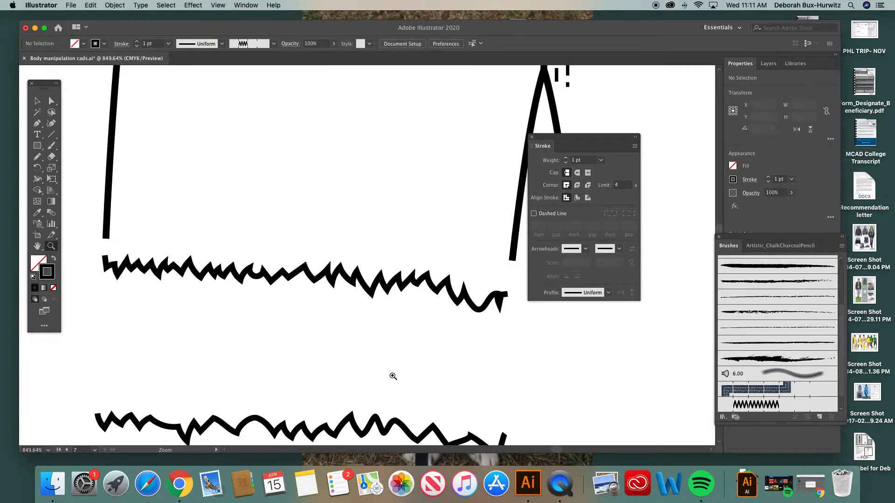
{"action": "left_click", "coordinate": [53, 102]}
{"action": "left_click_drag", "start_coordinate": [551, 136], "coordinate": [613, 136]}
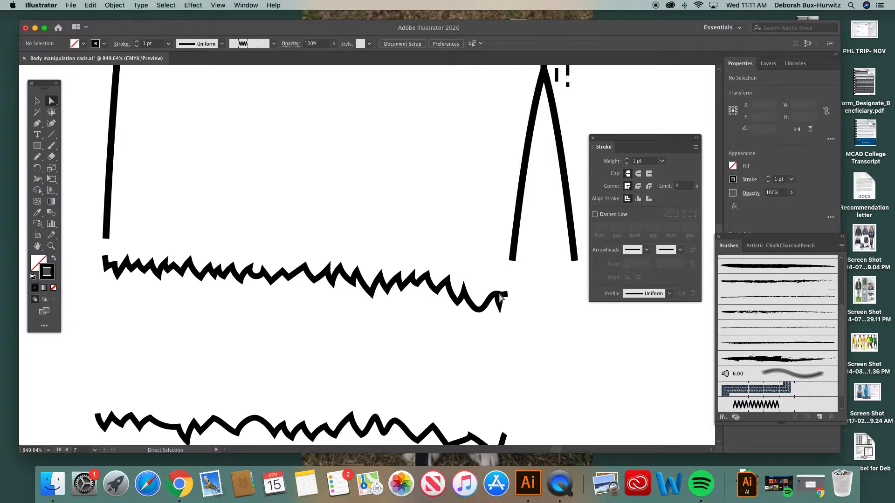
{"action": "left_click", "coordinate": [500, 294]}
{"action": "left_click_drag", "start_coordinate": [498, 295], "coordinate": [489, 292]}
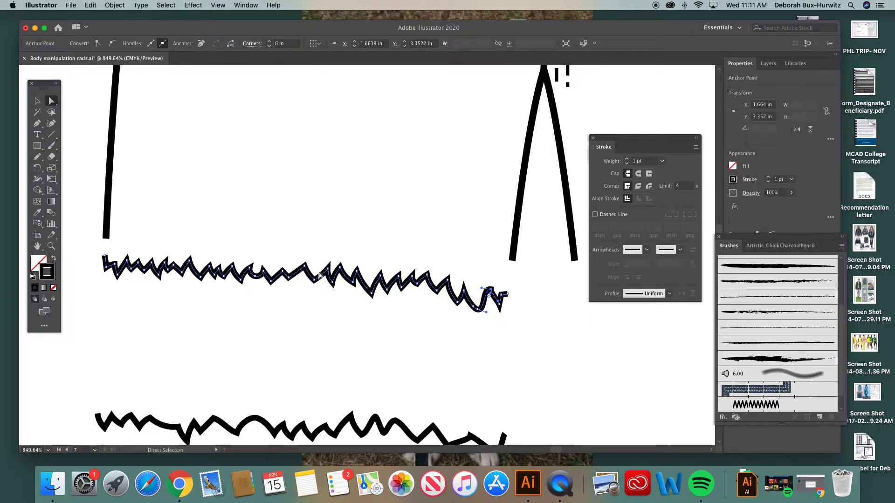
Raise the peak anchor just before the deep rounded dip near the hemline's inseam end
{"action": "left_click", "coordinate": [255, 281]}
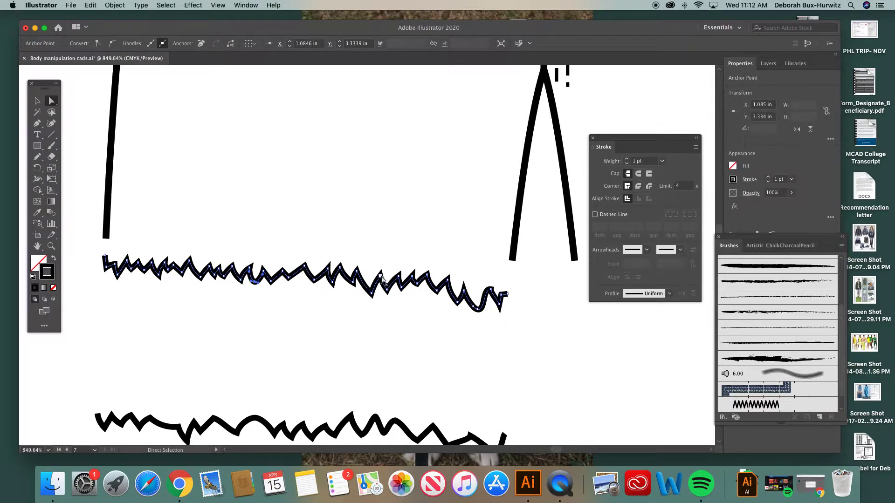
{"action": "left_click", "coordinate": [463, 291]}
{"action": "left_click", "coordinate": [464, 291]}
{"action": "left_click", "coordinate": [464, 291]}
{"action": "left_click_drag", "start_coordinate": [463, 291], "coordinate": [468, 287]}
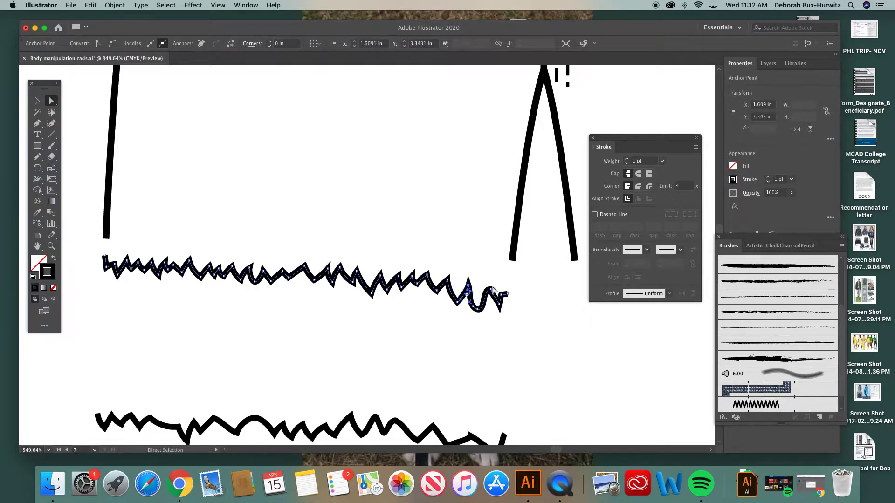
Reshape the last zigzag of the new hemline, bringing its end point up toward the inseam
{"action": "left_click", "coordinate": [475, 306]}
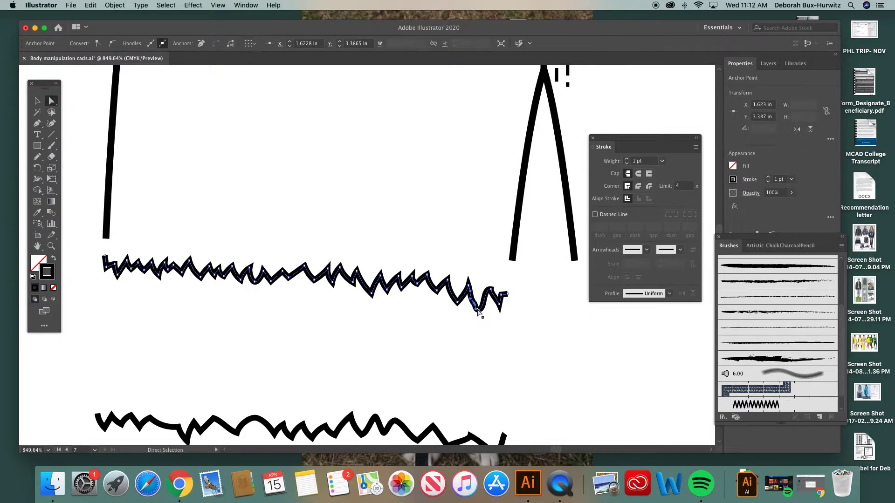
{"action": "left_click_drag", "start_coordinate": [476, 306], "coordinate": [506, 285]}
{"action": "left_click", "coordinate": [496, 299]}
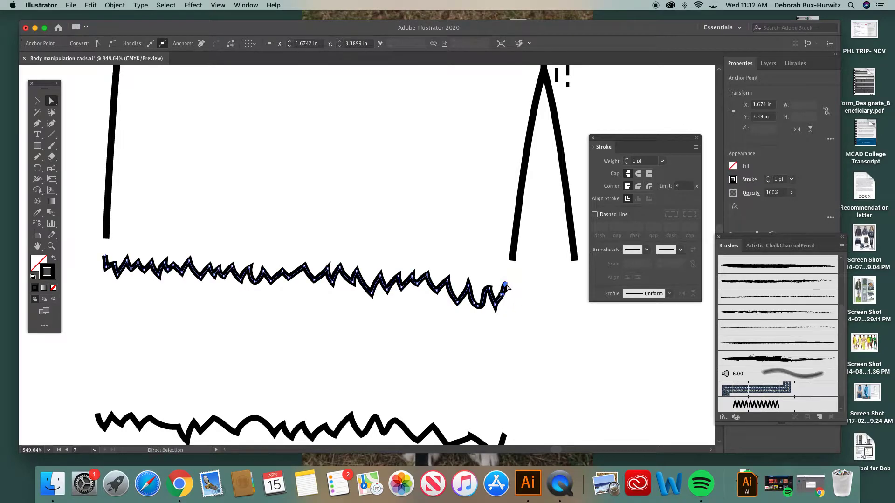
{"action": "left_click", "coordinate": [513, 290]}
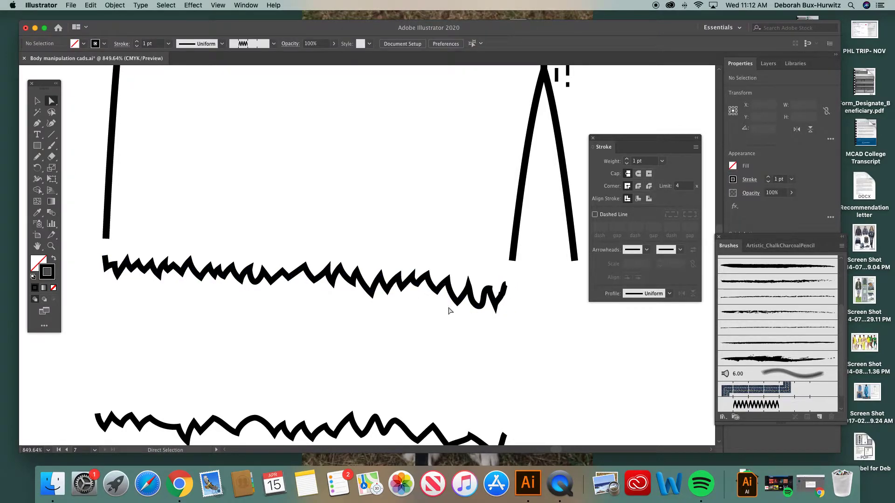
Delete the new hemline's final segment at the inseam end and select the remaining end anchor point
{"action": "key", "text": "super+minus"}
{"action": "key", "text": "super+minus"}
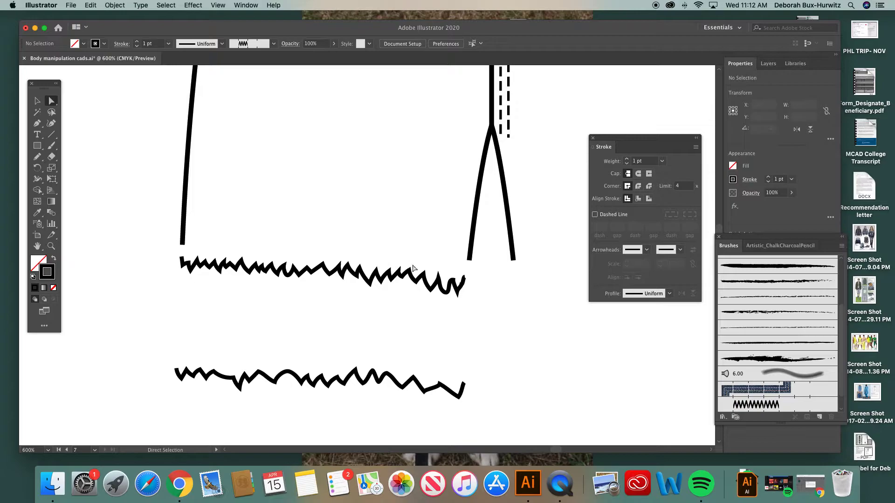
{"action": "left_click_drag", "start_coordinate": [460, 271], "coordinate": [466, 286]}
{"action": "key", "text": "Delete"}
{"action": "left_click", "coordinate": [464, 286]}
{"action": "left_click", "coordinate": [457, 289]}
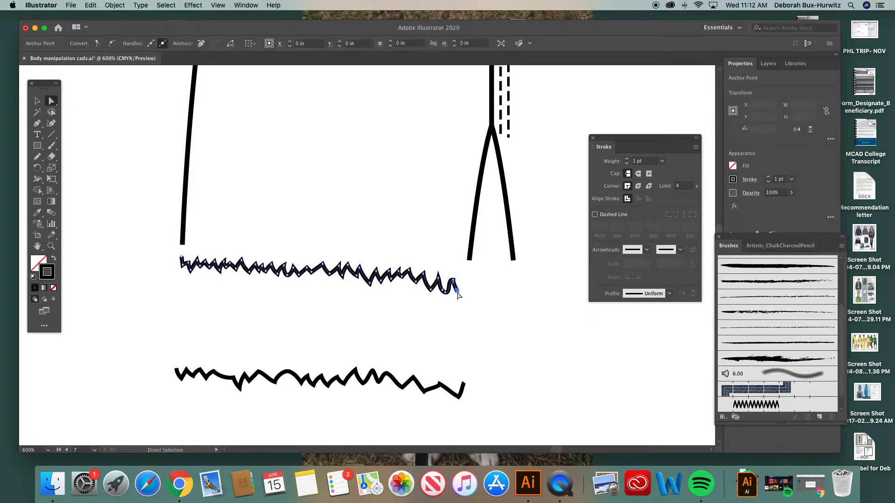
Extend the hemline from its end anchor with a short straight upward segment using the Pen tool, and deselect it
{"action": "left_click", "coordinate": [37, 123]}
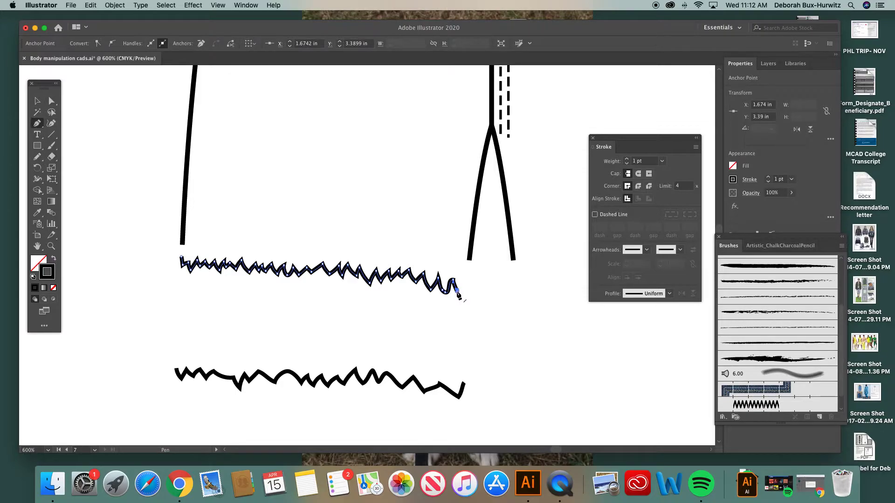
{"action": "left_click", "coordinate": [461, 279]}
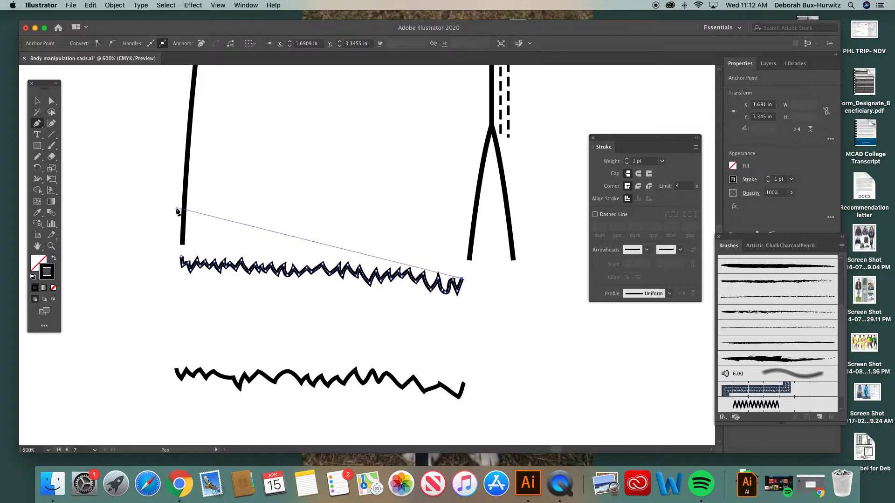
{"action": "left_click", "coordinate": [51, 101]}
{"action": "left_click", "coordinate": [144, 136]}
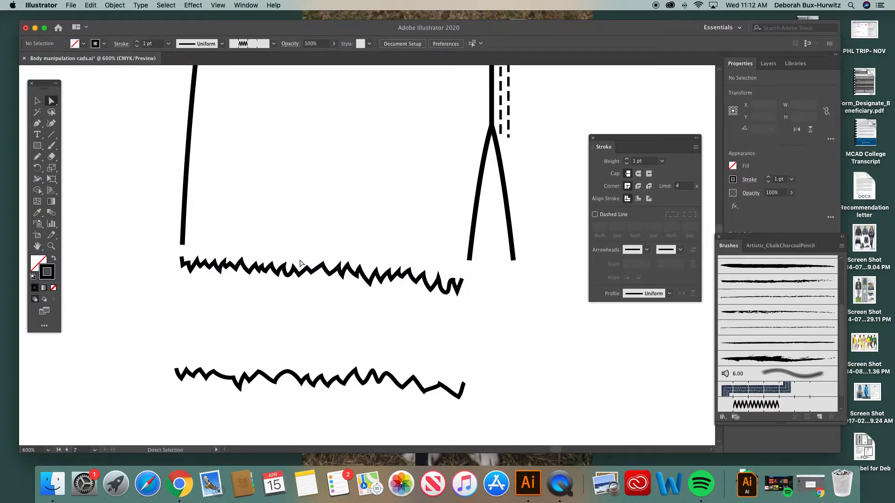
{"action": "scroll", "coordinate": [379, 270], "scroll_direction": "down", "scroll_amount": 1}
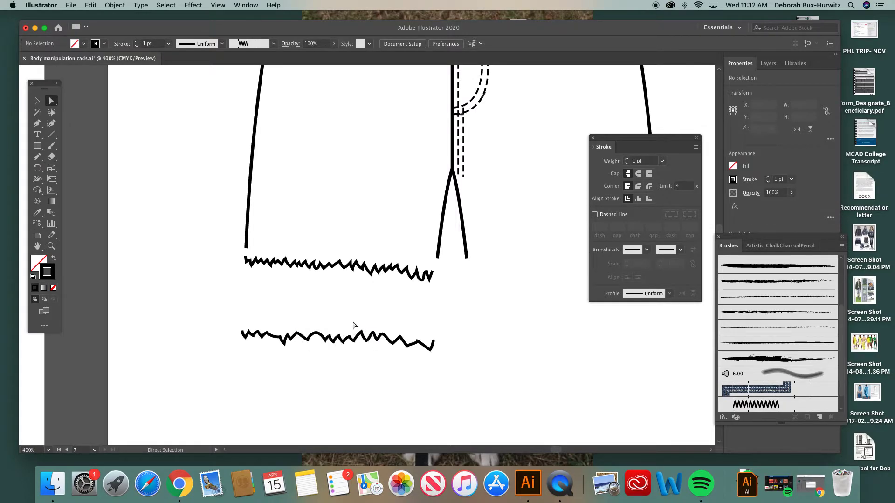
Move the upper jagged hemline slightly up toward the open bottom of the left leg
{"action": "scroll", "coordinate": [347, 313], "scroll_direction": "up", "scroll_amount": 3}
{"action": "scroll", "coordinate": [346, 313], "scroll_direction": "right", "scroll_amount": 5}
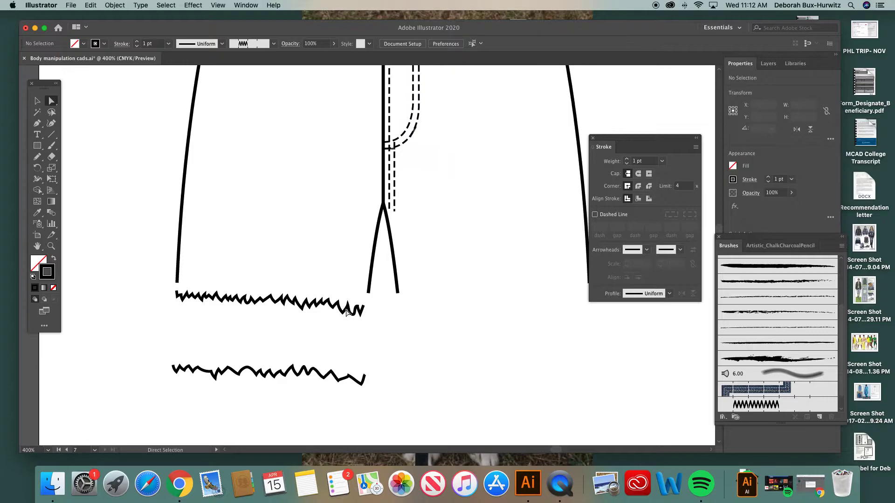
{"action": "left_click", "coordinate": [41, 102]}
{"action": "scroll", "coordinate": [329, 220], "scroll_direction": "up", "scroll_amount": 3}
{"action": "scroll", "coordinate": [329, 220], "scroll_direction": "right", "scroll_amount": 2}
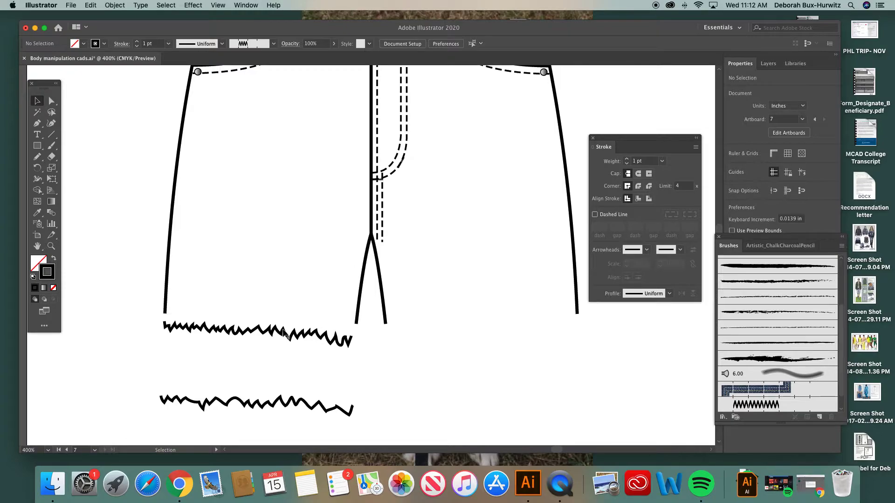
{"action": "scroll", "coordinate": [284, 332], "scroll_direction": "up", "scroll_amount": 2}
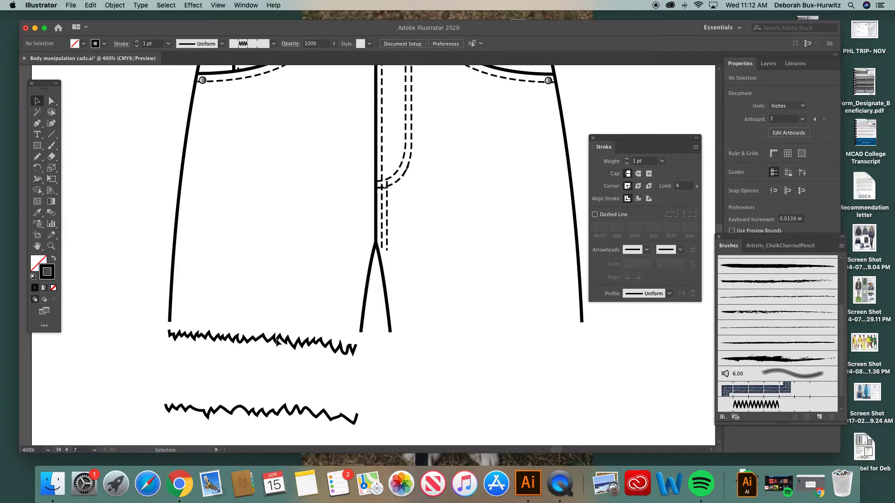
{"action": "left_click", "coordinate": [278, 342]}
{"action": "left_click_drag", "start_coordinate": [278, 343], "coordinate": [278, 338]}
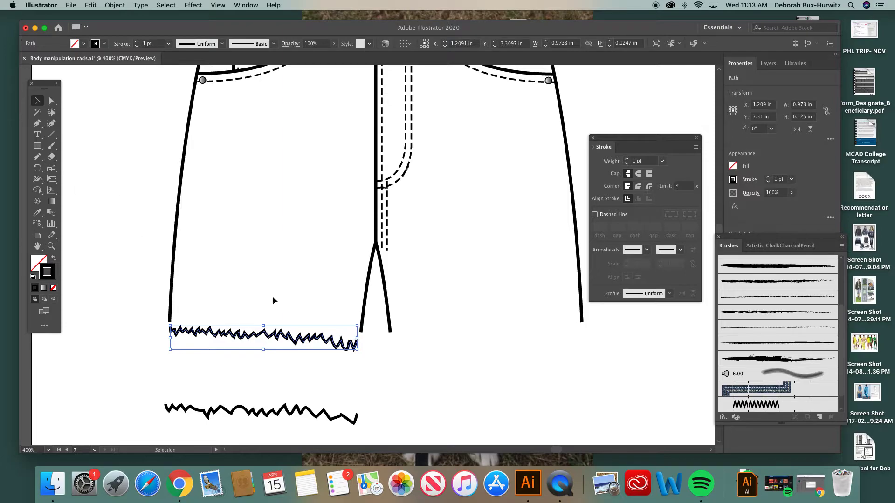
Stretch both ends of the jagged hemline to about 0.99 in wide so it spans from side seam to inseam, and deselect it
{"action": "left_click_drag", "start_coordinate": [358, 340], "coordinate": [360, 340]}
{"action": "left_click_drag", "start_coordinate": [171, 338], "coordinate": [169, 338]}
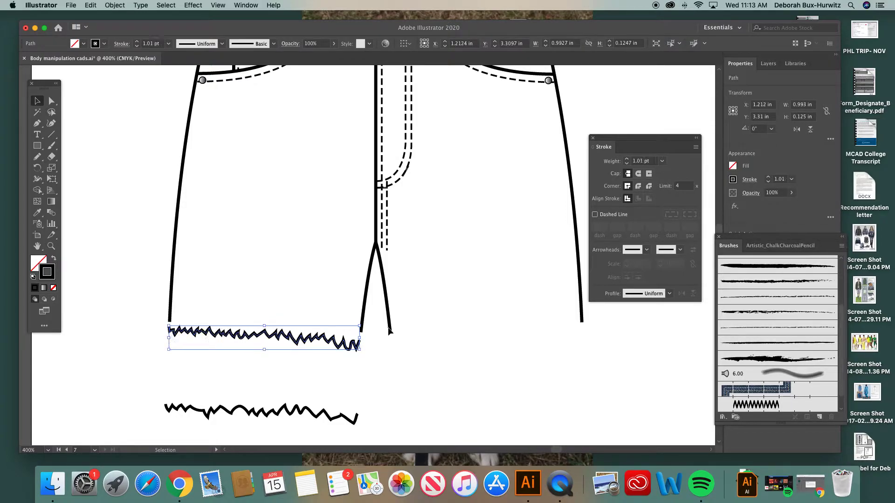
{"action": "left_click", "coordinate": [365, 329]}
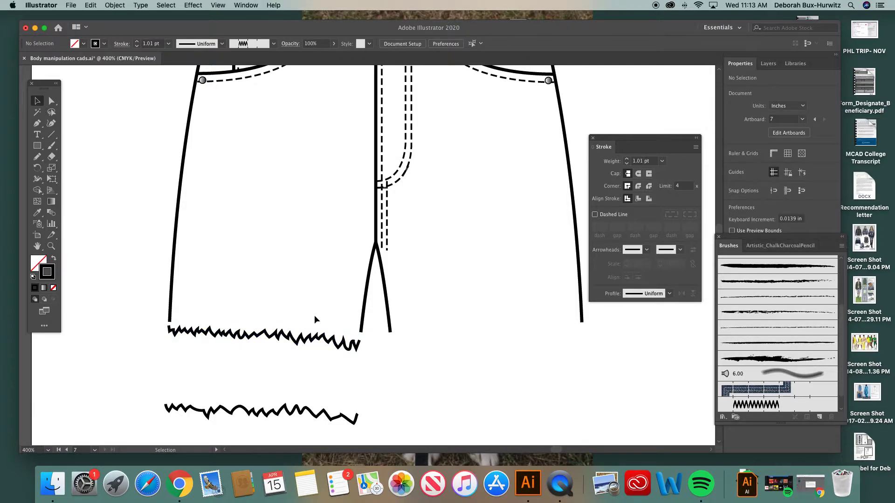
Join the jagged hemline's outer end anchor to the bottom anchor of the left side seam
{"action": "scroll", "coordinate": [234, 250], "scroll_direction": "up", "scroll_amount": 2}
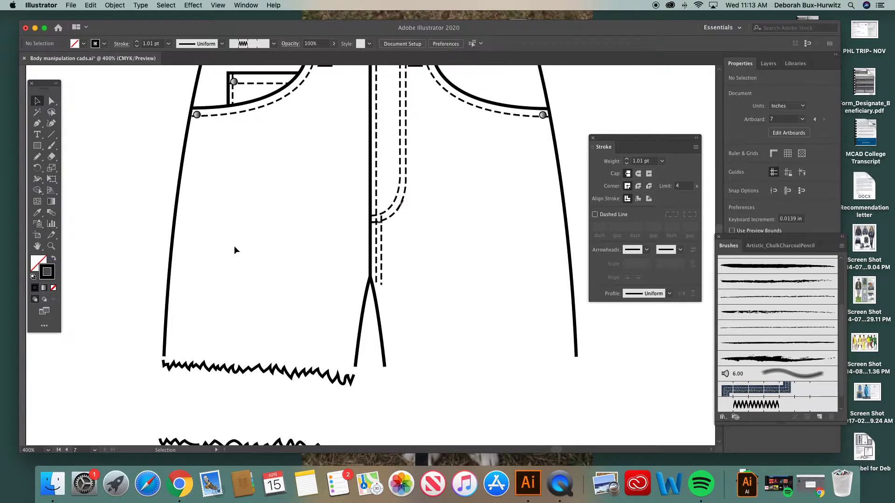
{"action": "left_click", "coordinate": [50, 103]}
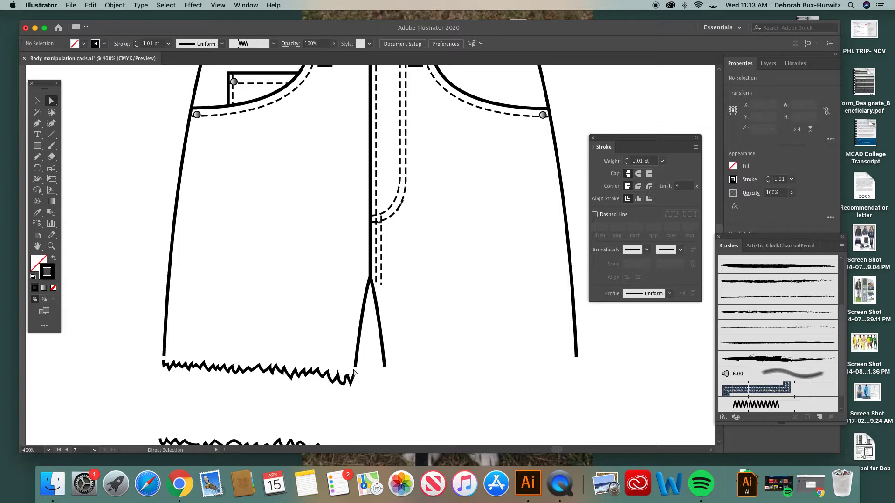
{"action": "scroll", "coordinate": [356, 379], "scroll_direction": "down", "scroll_amount": 1}
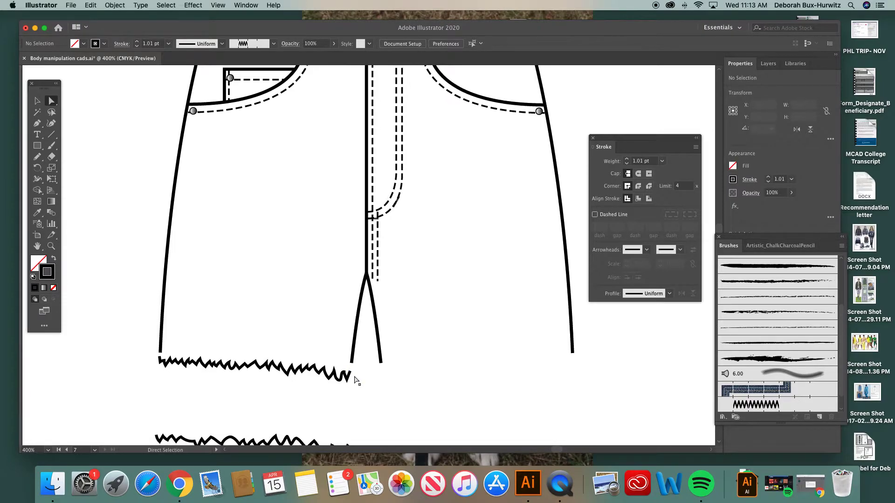
{"action": "scroll", "coordinate": [294, 375], "scroll_direction": "up", "scroll_amount": 2}
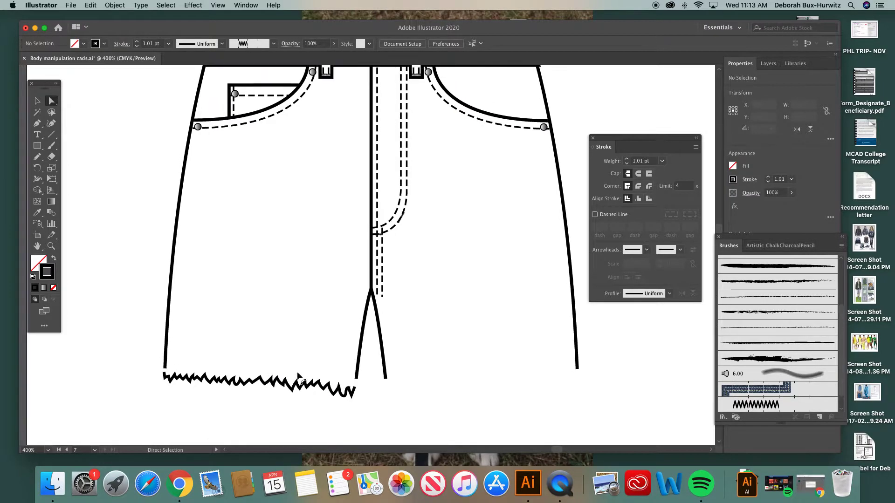
{"action": "scroll", "coordinate": [280, 324], "scroll_direction": "down", "scroll_amount": 5}
{"action": "left_click", "coordinate": [52, 246]}
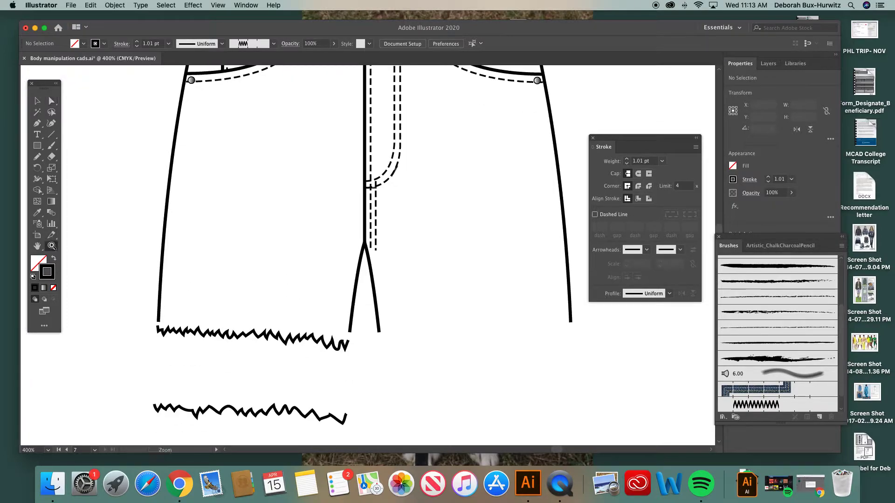
{"action": "left_click_drag", "start_coordinate": [112, 195], "coordinate": [466, 390]}
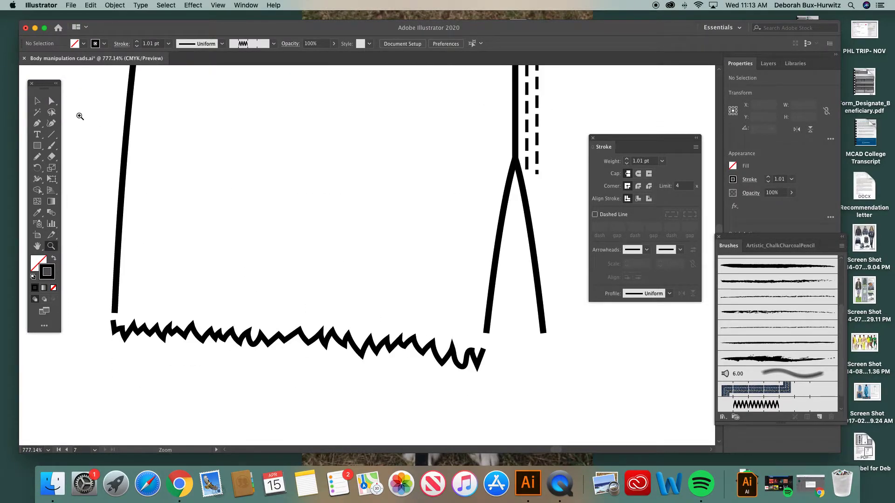
{"action": "left_click", "coordinate": [51, 101]}
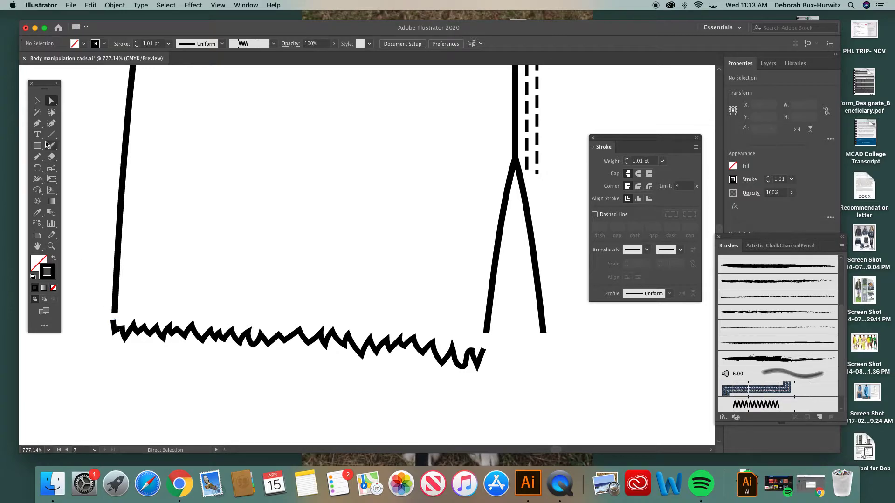
{"action": "left_click", "coordinate": [113, 321]}
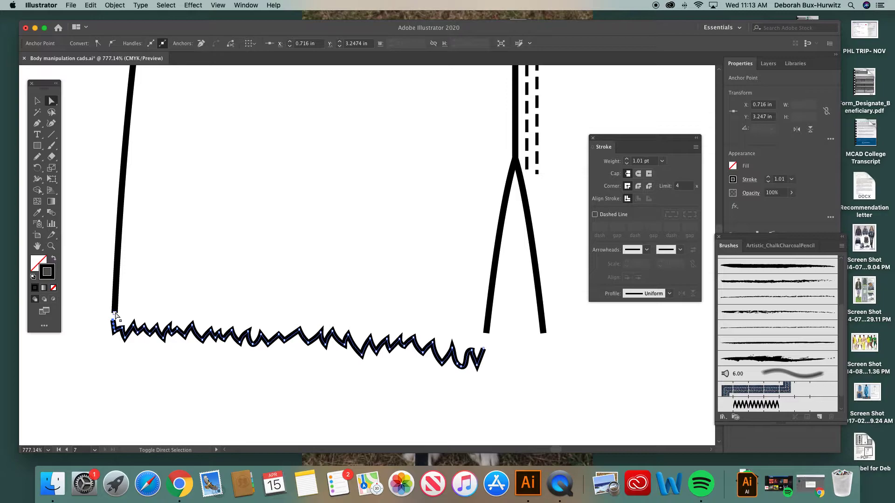
{"action": "left_click", "coordinate": [115, 314], "text": "shift"}
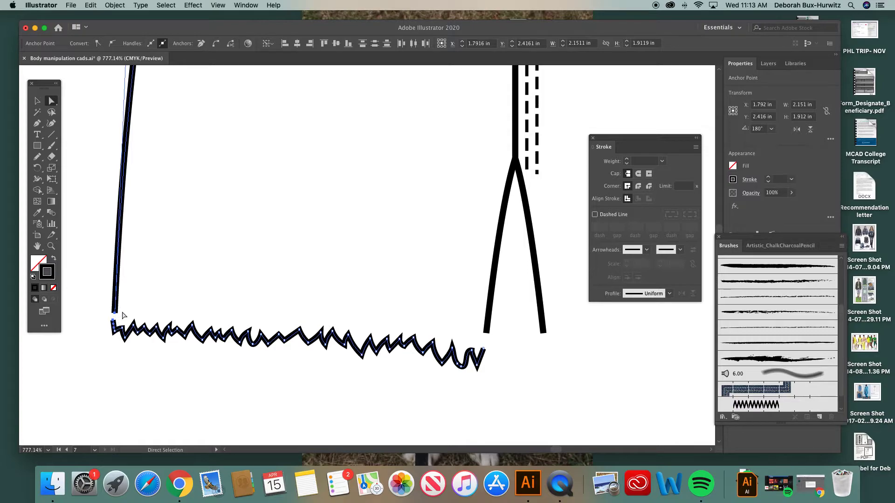
{"action": "right_click", "coordinate": [93, 338]}
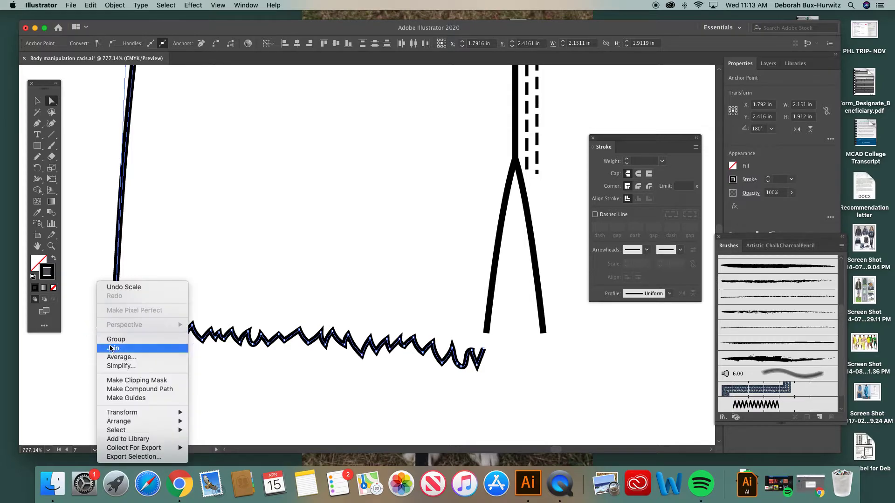
{"action": "left_click", "coordinate": [112, 349]}
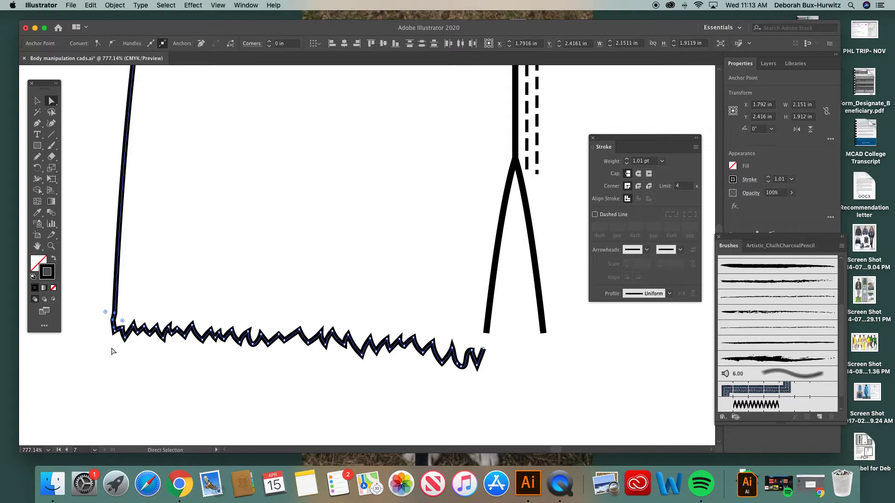
{"action": "left_click", "coordinate": [100, 314]}
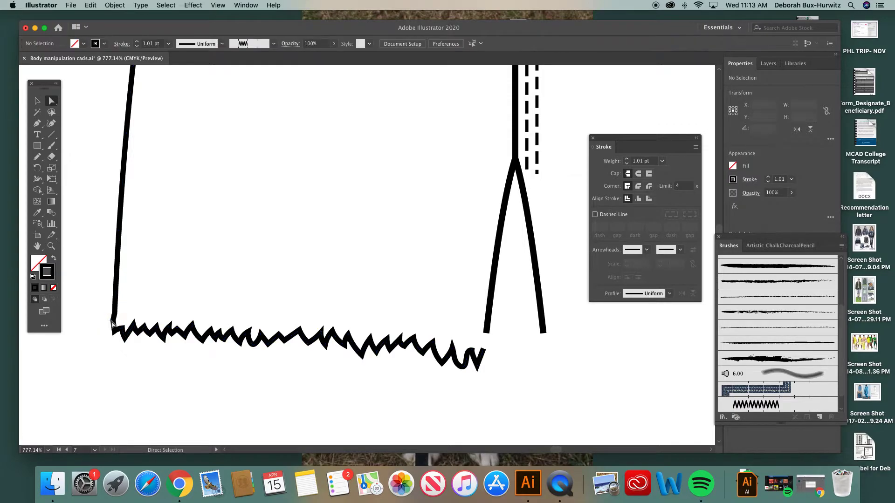
Nudge the anchor where the side seam meets the jagged hemline inward so the seam runs more smoothly into the hem
{"action": "left_click", "coordinate": [113, 323]}
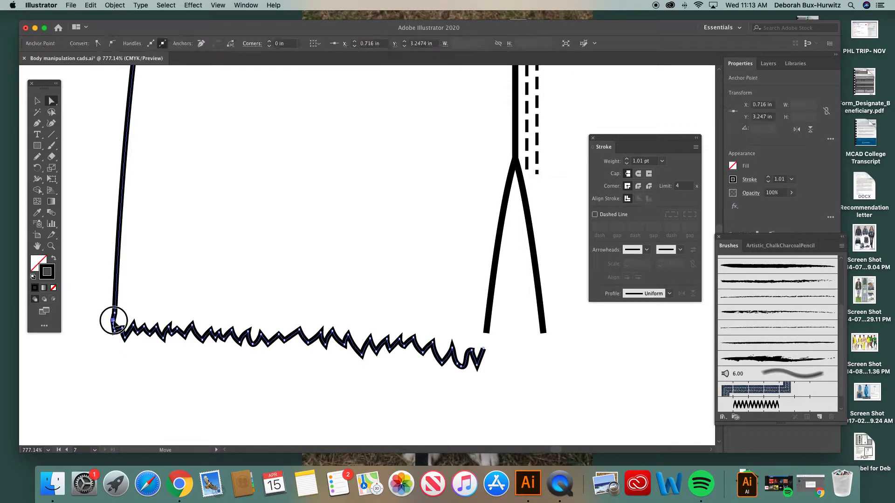
{"action": "left_click_drag", "start_coordinate": [115, 322], "coordinate": [114, 321]}
{"action": "left_click", "coordinate": [106, 298]}
{"action": "left_click", "coordinate": [51, 246]}
{"action": "left_click_drag", "start_coordinate": [88, 243], "coordinate": [224, 357]}
{"action": "left_click", "coordinate": [52, 101]}
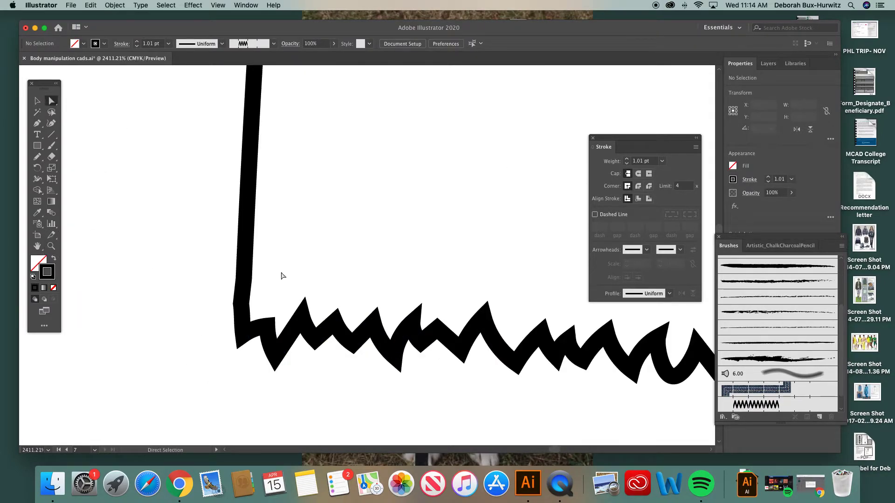
{"action": "left_click", "coordinate": [241, 308]}
{"action": "mouse_move", "coordinate": [240, 308]}
{"action": "left_mouse_down"}
{"action": "mouse_move", "coordinate": [220, 304]}
{"action": "mouse_move", "coordinate": [244, 308]}
{"action": "left_mouse_up"}
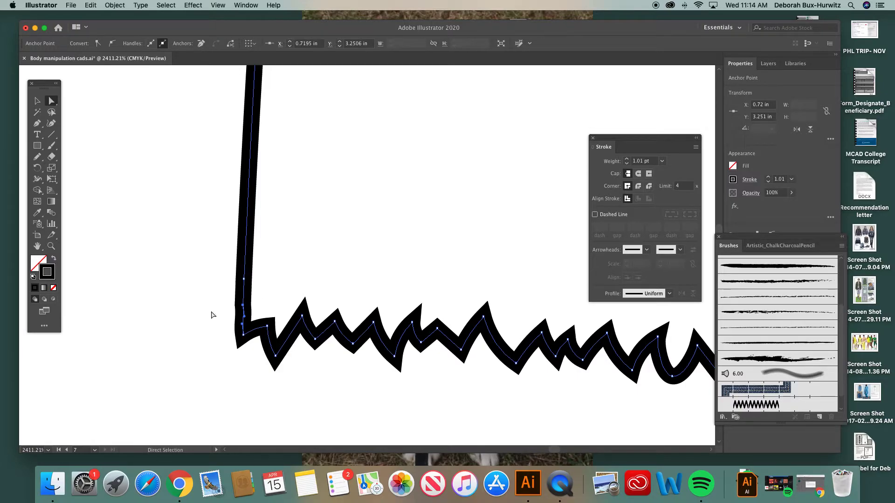
Join the jagged hemline's inner end anchor to the bottom anchor of the left leg's inseam, and deselect the path
{"action": "key", "text": "super+minus"}
{"action": "key", "text": "super+minus"}
{"action": "key", "text": "super+minus"}
{"action": "key", "text": "super+minus"}
{"action": "key", "text": "super+minus"}
{"action": "key", "text": "super+minus"}
{"action": "key", "text": "super+minus"}
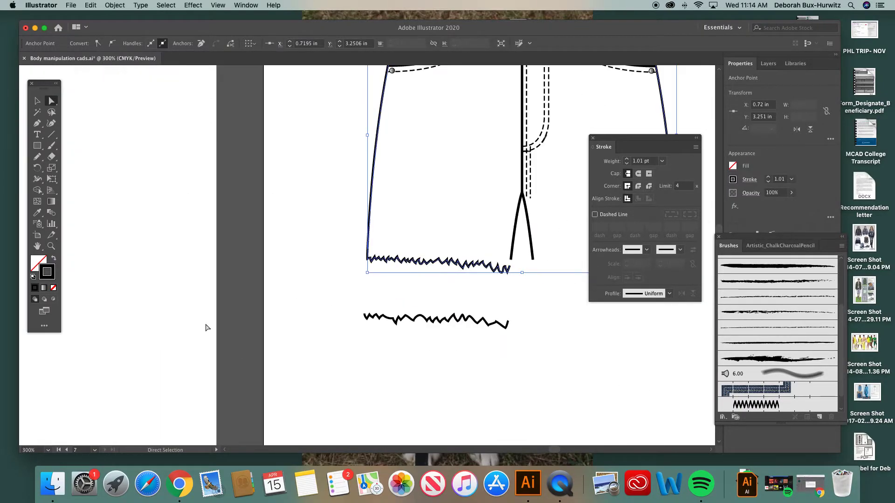
{"action": "scroll", "coordinate": [466, 139], "scroll_direction": "up", "scroll_amount": 5}
{"action": "scroll", "coordinate": [466, 138], "scroll_direction": "right", "scroll_amount": 10}
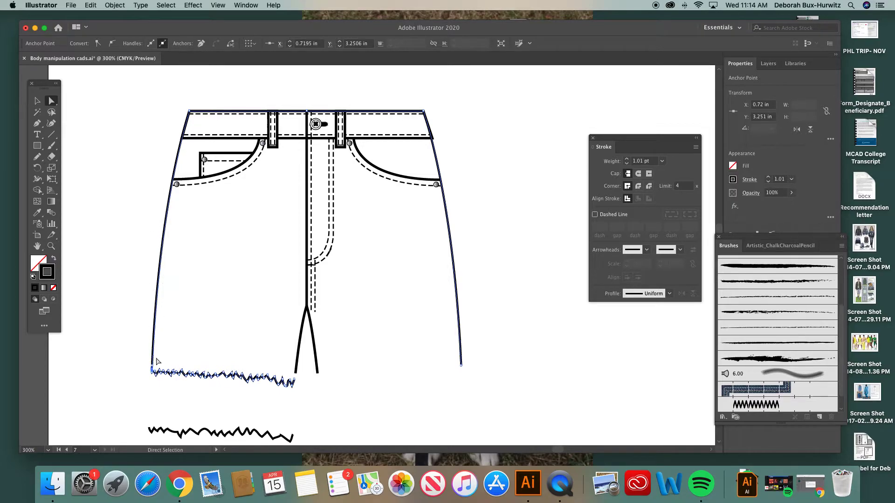
{"action": "left_click", "coordinate": [51, 246]}
{"action": "left_click_drag", "start_coordinate": [250, 302], "coordinate": [410, 414]}
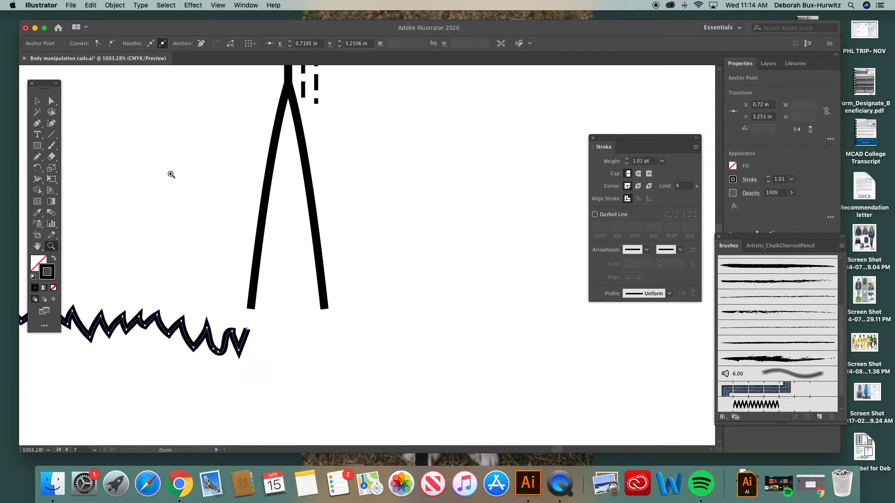
{"action": "left_click", "coordinate": [51, 101]}
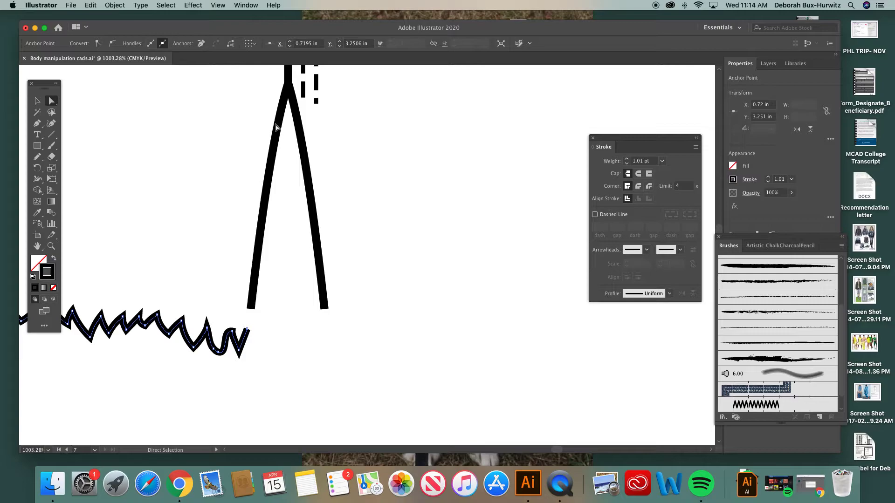
{"action": "left_click", "coordinate": [247, 330]}
{"action": "left_click", "coordinate": [251, 311], "text": "shift"}
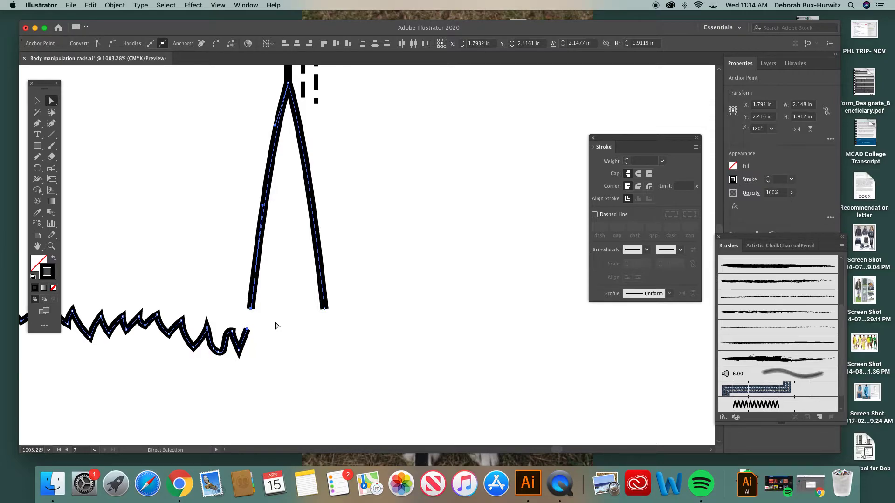
{"action": "right_click", "coordinate": [265, 330]}
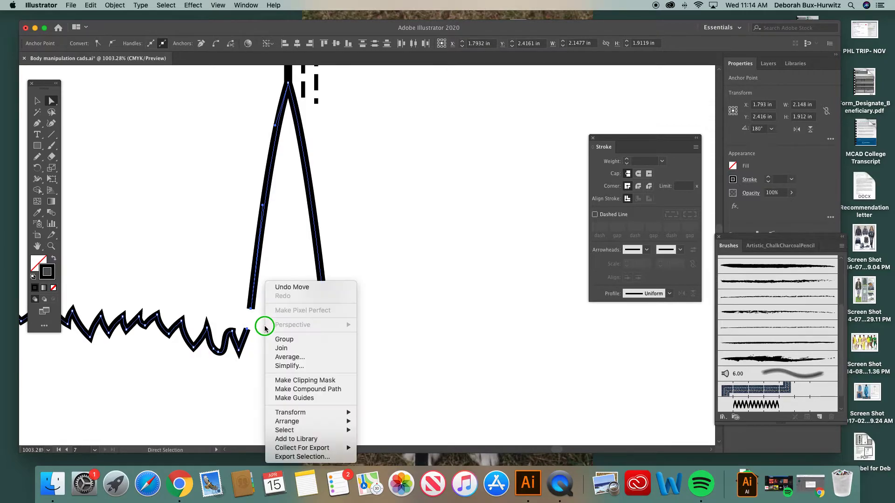
{"action": "left_click", "coordinate": [273, 349]}
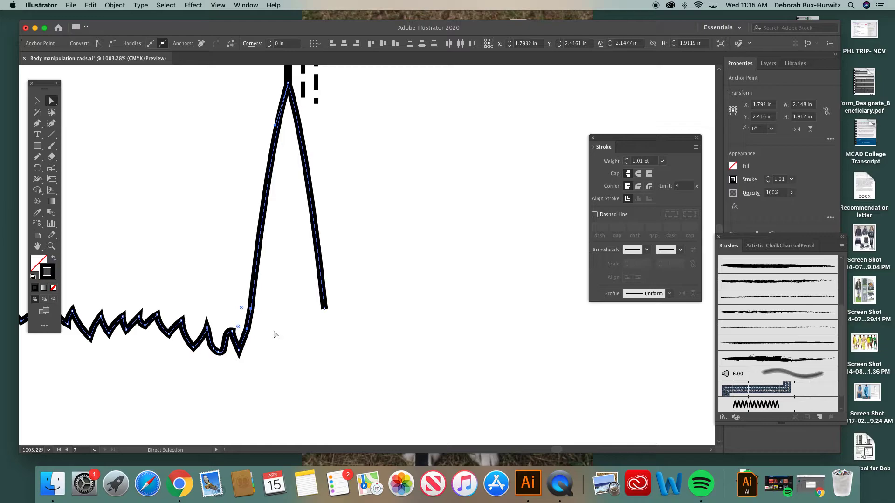
{"action": "left_click", "coordinate": [270, 334]}
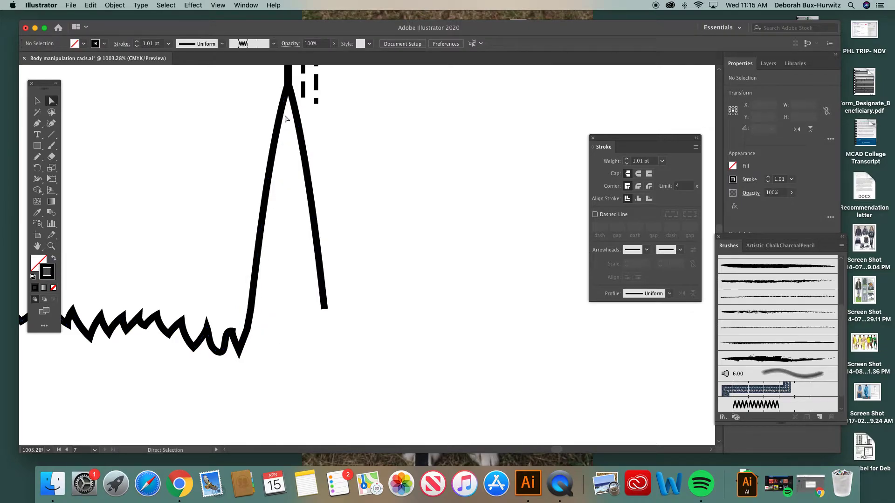
Shift the last zigzag's lowest anchor outward and down and adjust the anchor above it to straighten the hem's transition into the inseam
{"action": "left_click", "coordinate": [239, 352]}
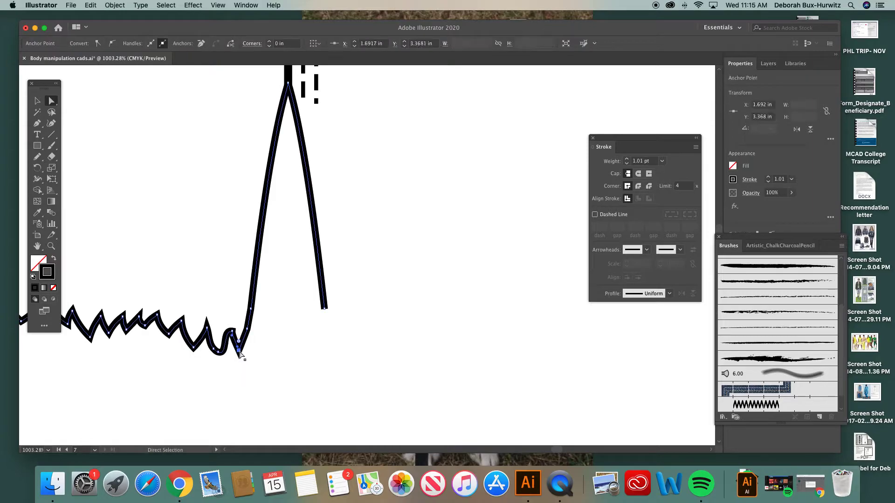
{"action": "left_click_drag", "start_coordinate": [238, 352], "coordinate": [243, 354]}
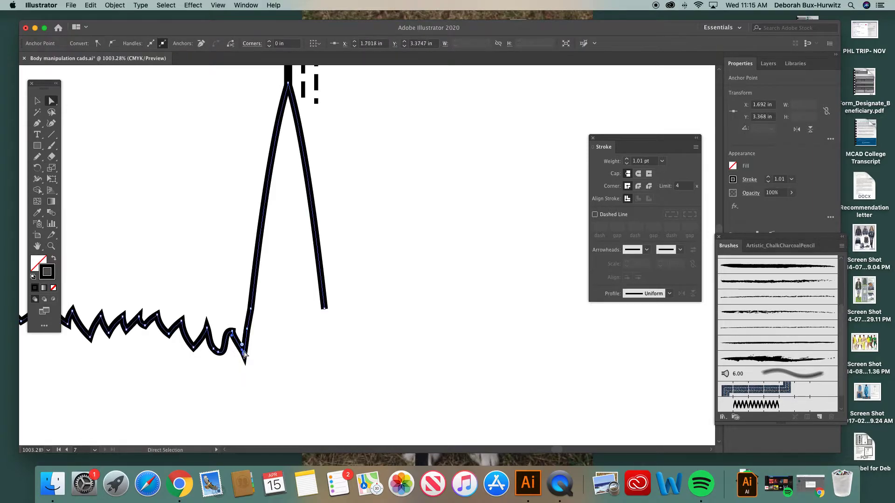
{"action": "left_click", "coordinate": [246, 331]}
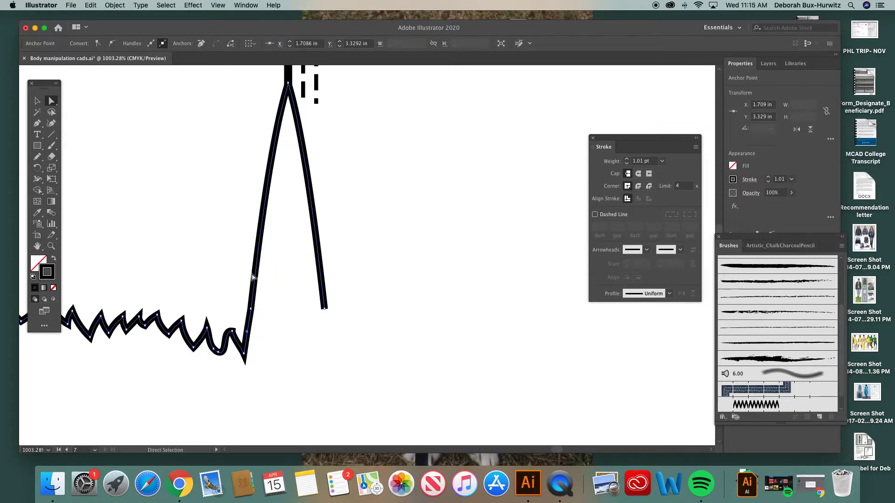
{"action": "left_click", "coordinate": [275, 304]}
{"action": "key", "text": "super+minus"}
{"action": "key", "text": "super+minus"}
{"action": "key", "text": "super+minus"}
{"action": "key", "text": "super+minus"}
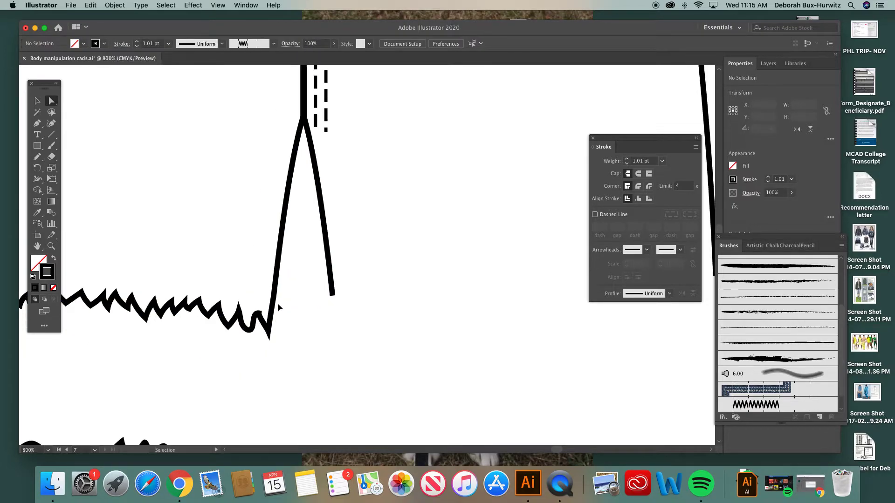
{"action": "key", "text": "super+minus"}
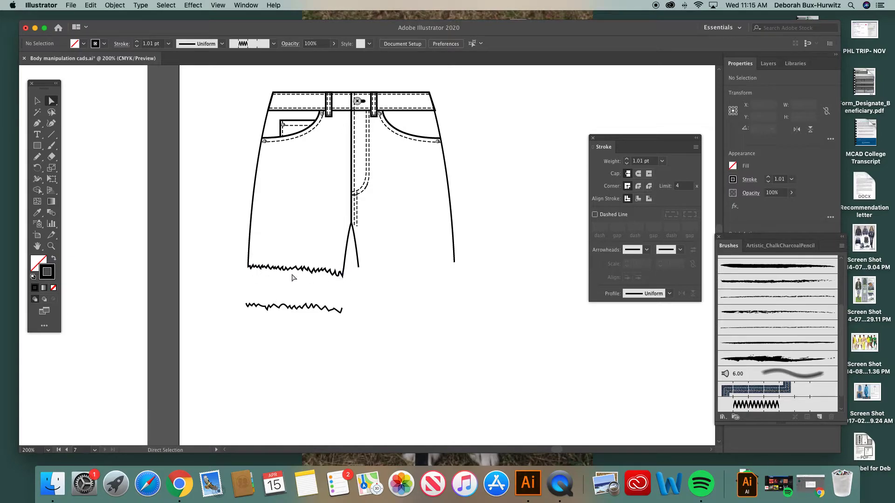
{"action": "scroll", "coordinate": [327, 282], "scroll_direction": "right", "scroll_amount": 3}
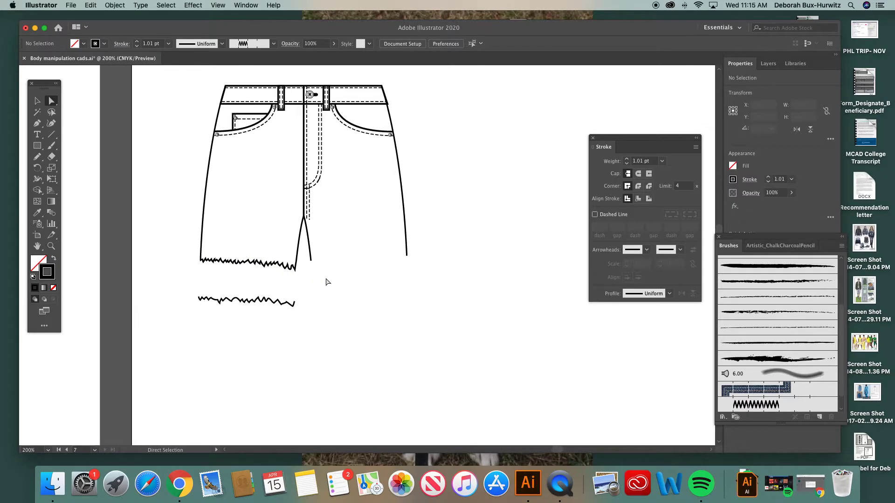
Undo the earlier joins and anchor edits until the left jagged hemline is a separate path from the shorts outline
{"action": "left_click", "coordinate": [38, 101]}
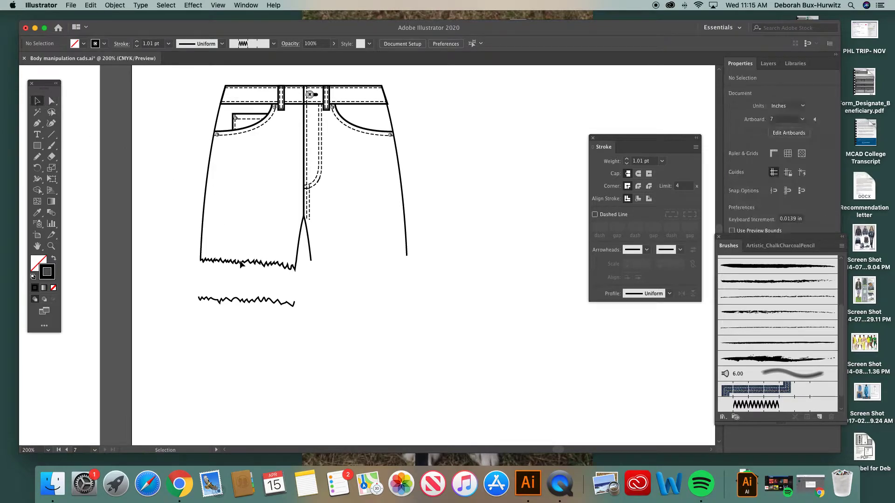
{"action": "left_click", "coordinate": [240, 264]}
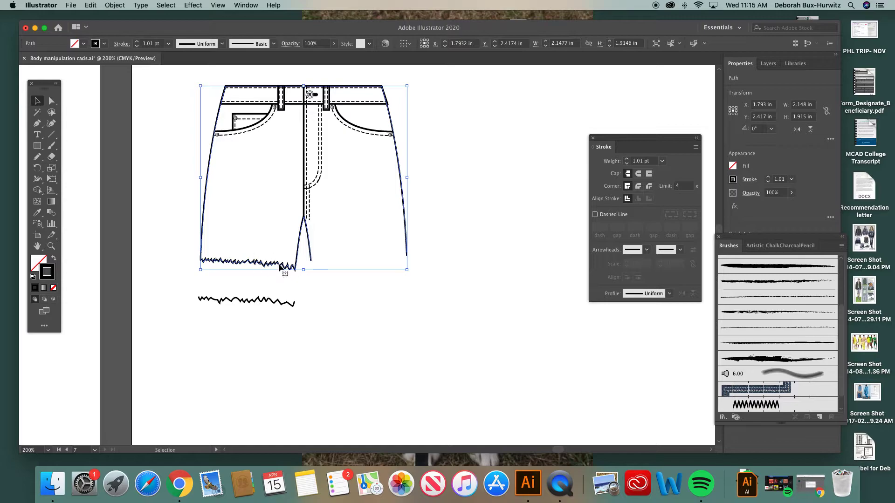
{"action": "key", "text": "a"}
{"action": "left_click", "coordinate": [282, 266]}
{"action": "key", "text": "super+z"}
{"action": "key", "text": "super+z"}
{"action": "key", "text": "super+z"}
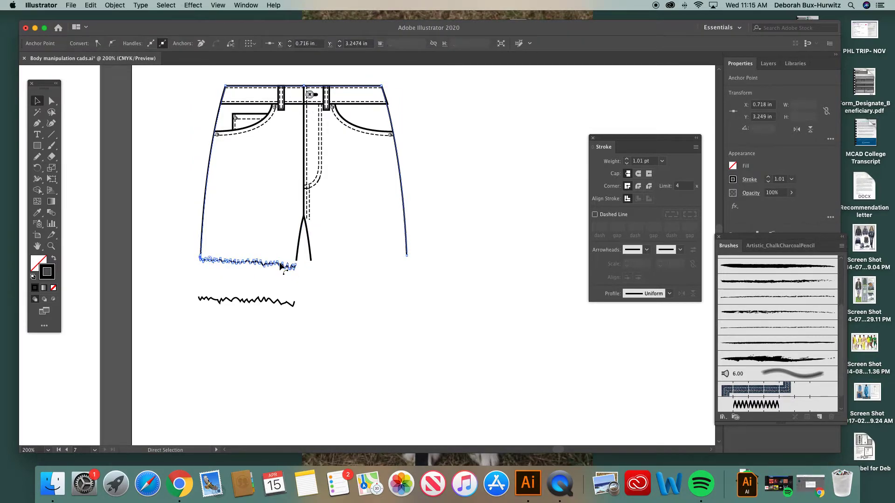
{"action": "key", "text": "super+z"}
{"action": "key", "text": "super+z"}
{"action": "key", "text": "super+z"}
{"action": "key", "text": "super+z"}
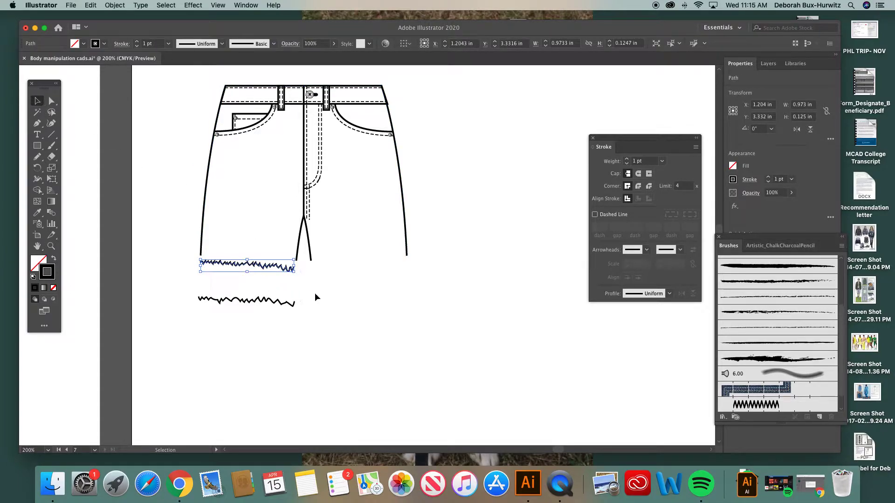
Duplicate the left leg's jagged hemline and create a reflected copy of it across the vertical axis for the right leg
{"action": "left_click", "coordinate": [314, 298]}
{"action": "left_click", "coordinate": [285, 272]}
{"action": "key", "text": "super+c"}
{"action": "key", "text": "super+v"}
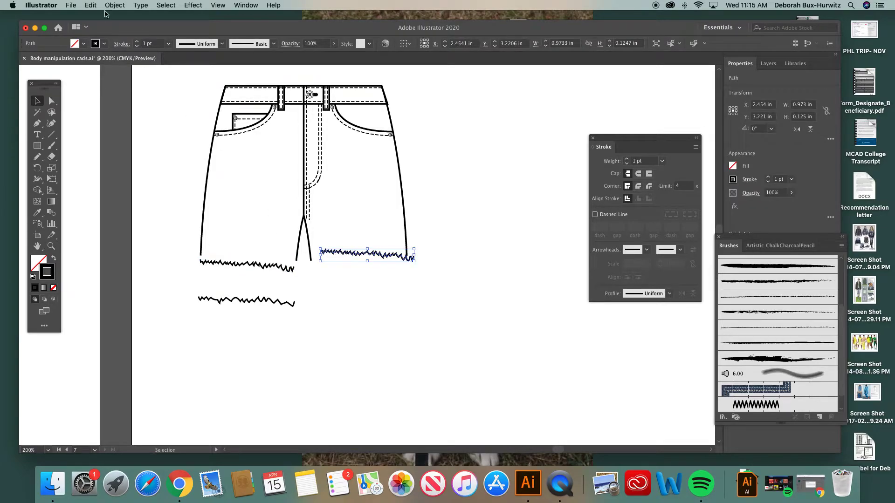
{"action": "left_click", "coordinate": [115, 5]}
{"action": "mouse_move", "coordinate": [125, 16]}
{"action": "left_click", "coordinate": [242, 52]}
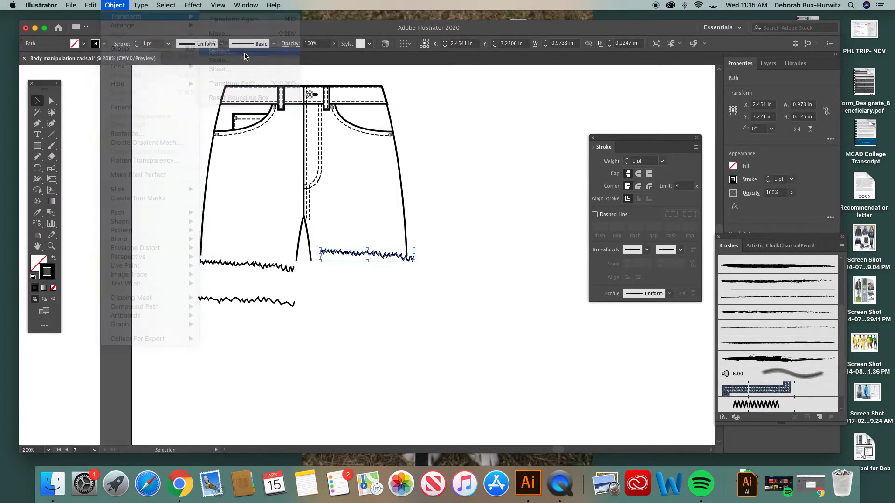
{"action": "left_click", "coordinate": [516, 270]}
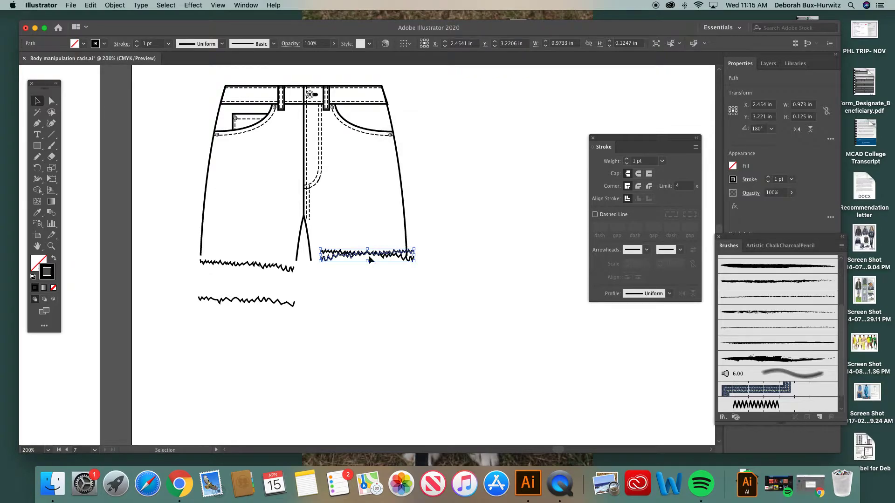
Position the unmirrored hemline under the left leg and the mirrored one under the right leg, rotating the mirrored one slightly to level it
{"action": "left_click", "coordinate": [344, 256]}
{"action": "left_click_drag", "start_coordinate": [344, 256], "coordinate": [292, 267]}
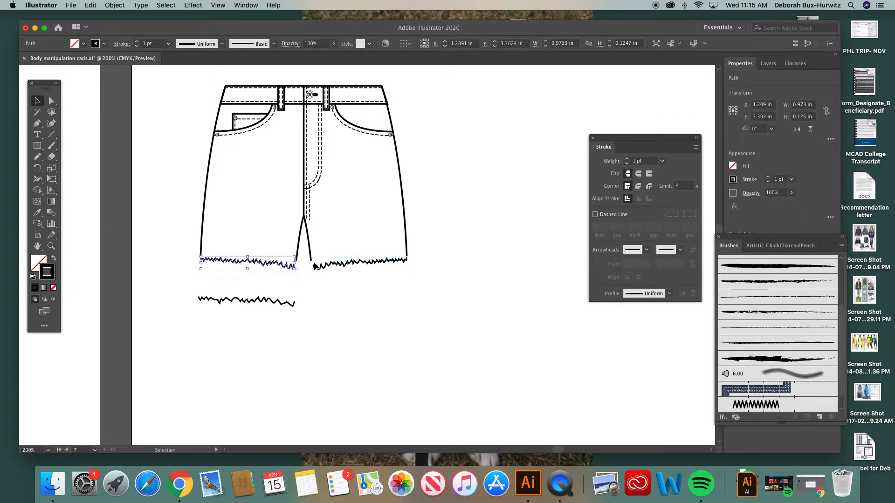
{"action": "left_click", "coordinate": [359, 268]}
{"action": "left_click_drag", "start_coordinate": [411, 263], "coordinate": [392, 261]}
{"action": "left_click", "coordinate": [422, 260]}
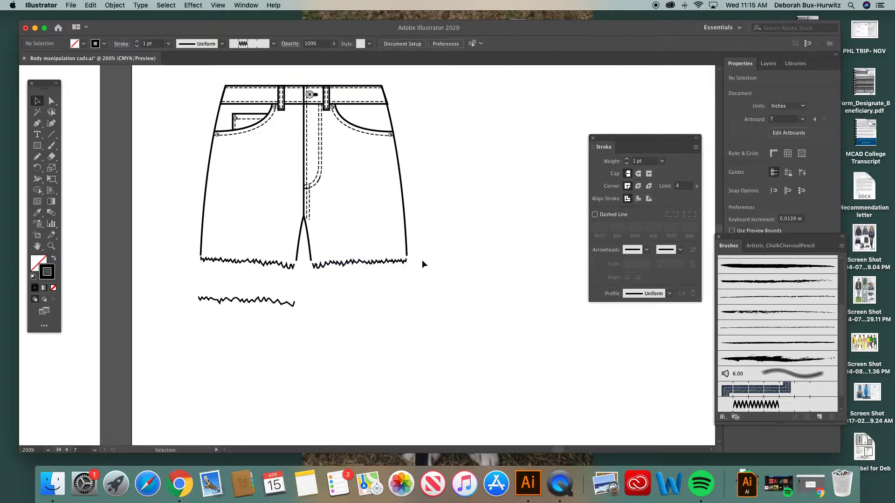
Stretch both jagged hemlines slightly in width so their ends line up with the side seams and inseams
{"action": "key", "text": "z"}
{"action": "left_click_drag", "start_coordinate": [165, 180], "coordinate": [492, 339]}
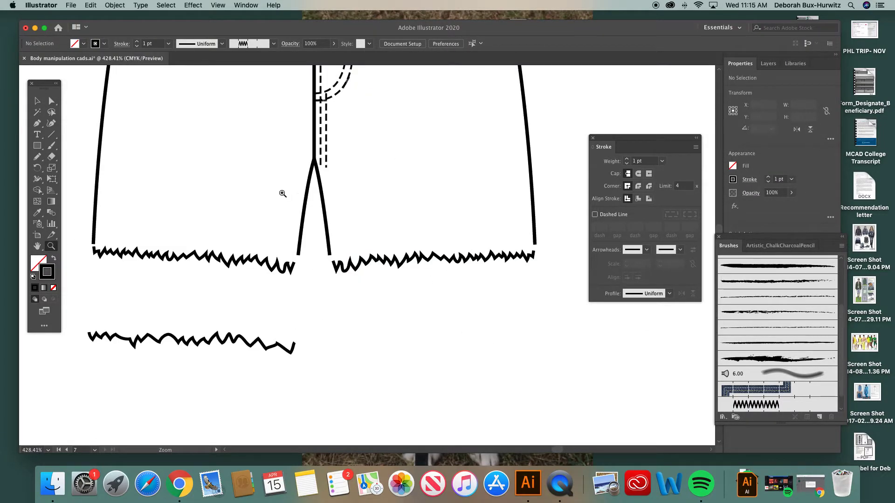
{"action": "left_click", "coordinate": [37, 101]}
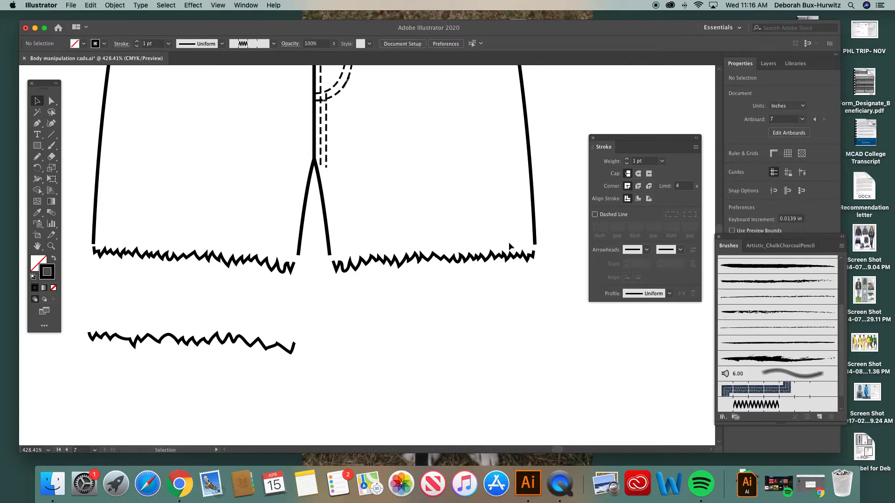
{"action": "left_click", "coordinate": [292, 265]}
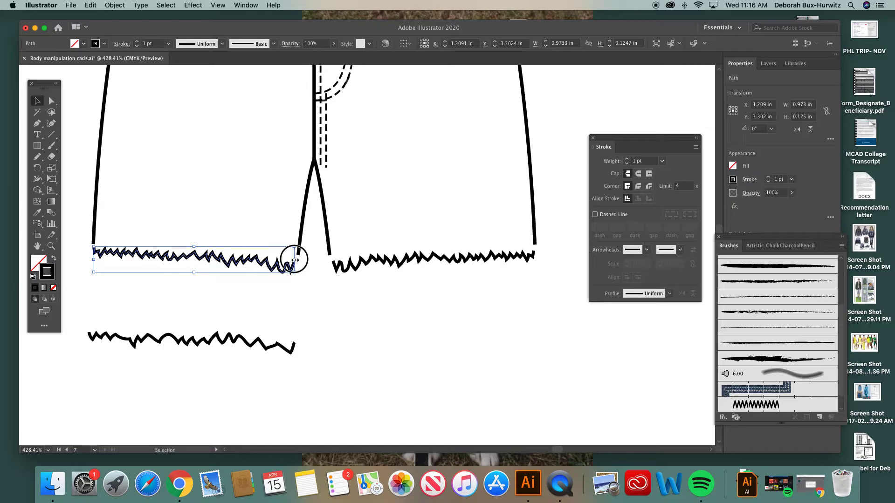
{"action": "left_click", "coordinate": [333, 266]}
{"action": "left_click_drag", "start_coordinate": [332, 264], "coordinate": [331, 264]}
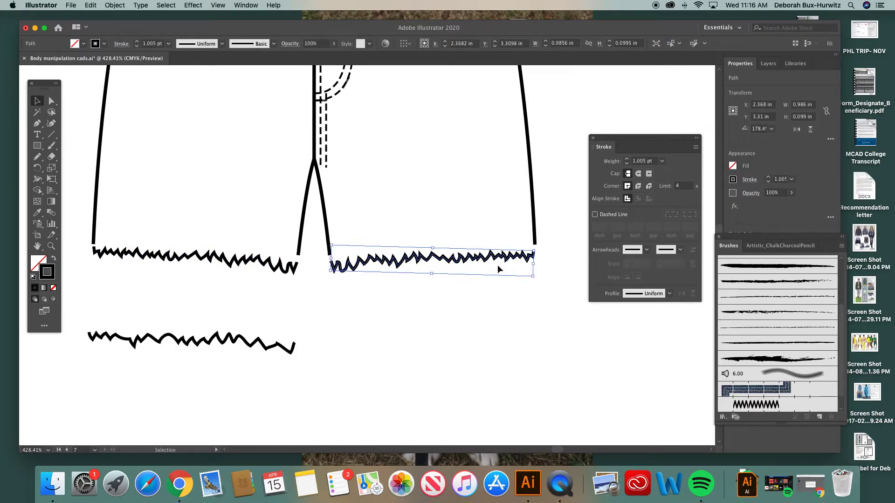
{"action": "left_click_drag", "start_coordinate": [534, 263], "coordinate": [537, 264]}
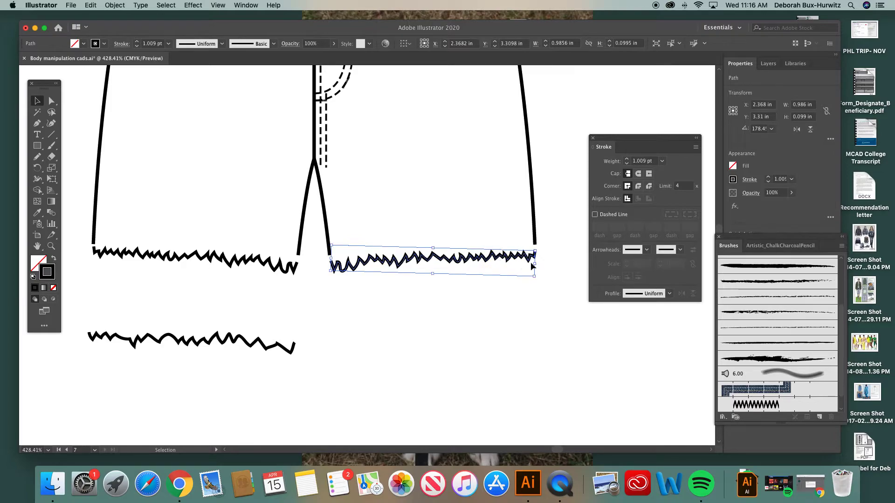
{"action": "left_click", "coordinate": [96, 253]}
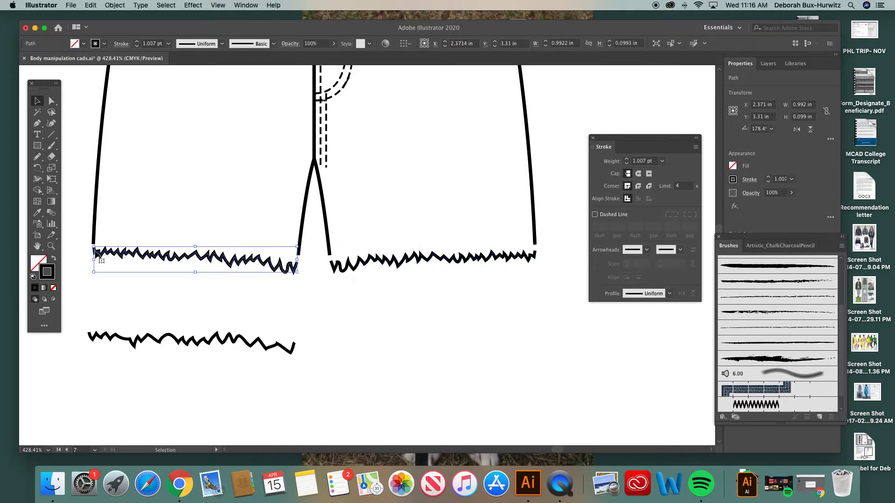
{"action": "left_click_drag", "start_coordinate": [93, 260], "coordinate": [92, 260]}
{"action": "left_click", "coordinate": [184, 203]}
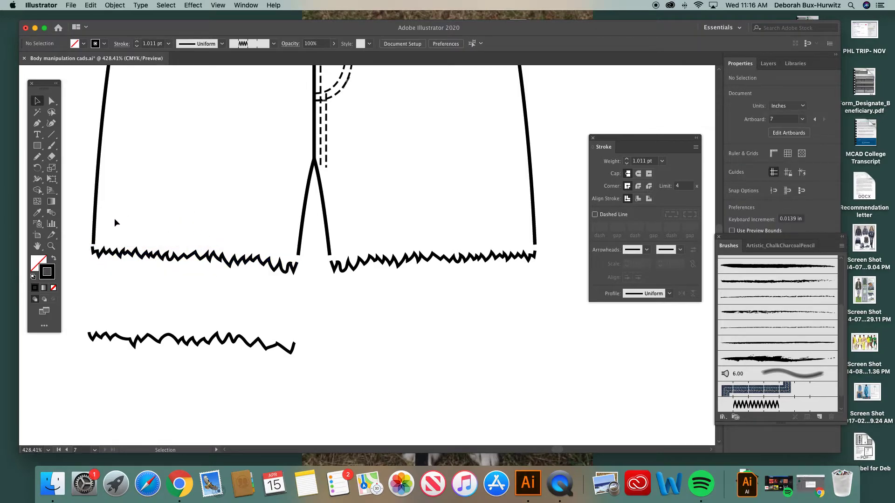
Join the bottom anchor of the left side seam to the outer end anchor of the left jagged hemline
{"action": "scroll", "coordinate": [114, 219], "scroll_direction": "up", "scroll_amount": 1}
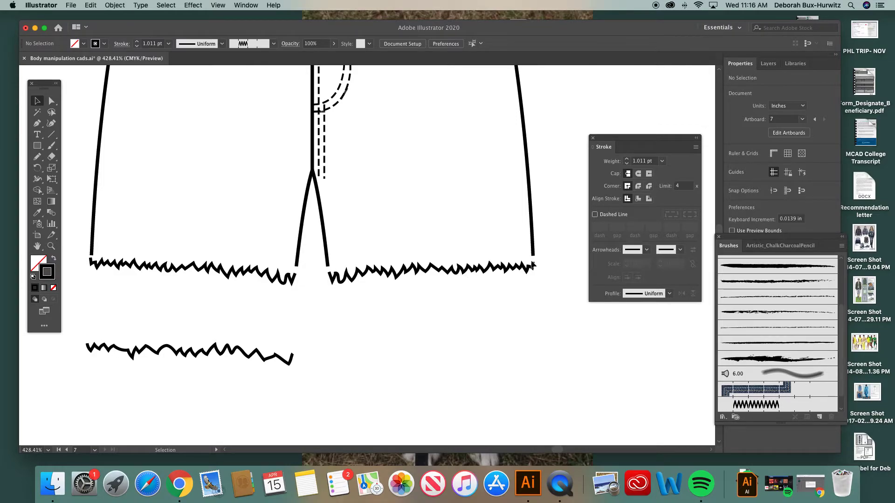
{"action": "left_click", "coordinate": [51, 101]}
{"action": "scroll", "coordinate": [236, 245], "scroll_direction": "up", "scroll_amount": 4}
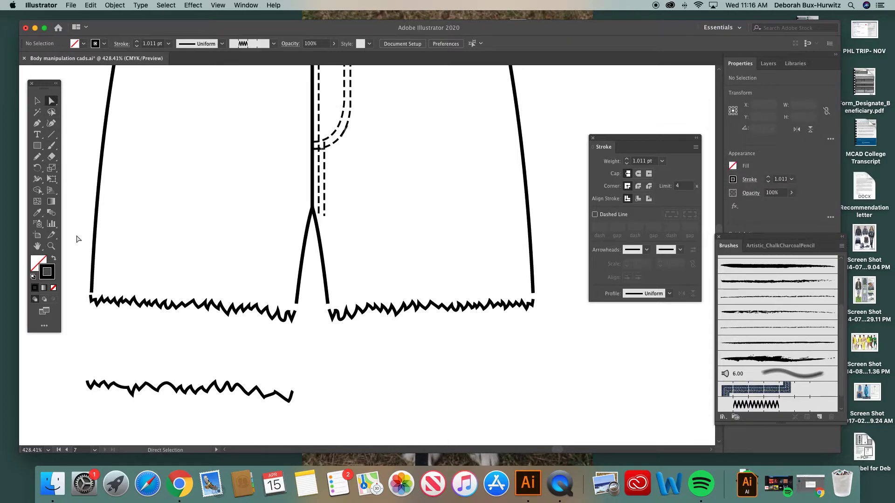
{"action": "left_click", "coordinate": [93, 294]}
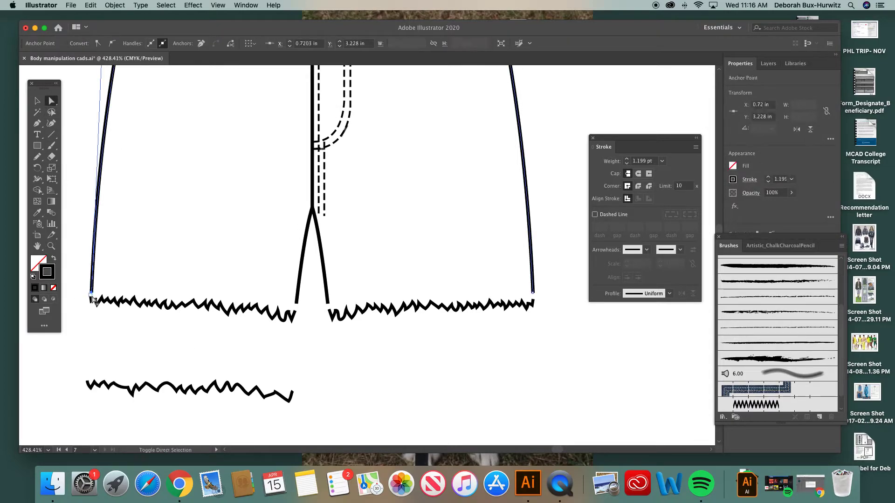
{"action": "left_click", "coordinate": [92, 298]}
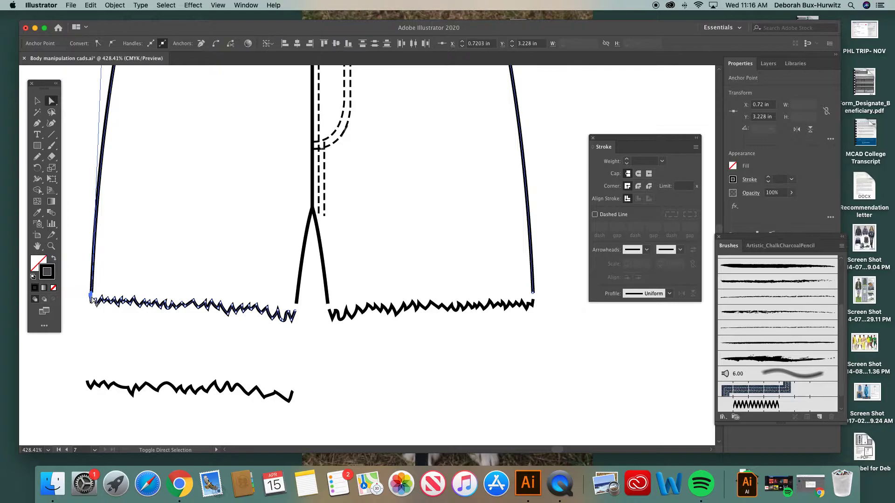
{"action": "left_click", "coordinate": [51, 246]}
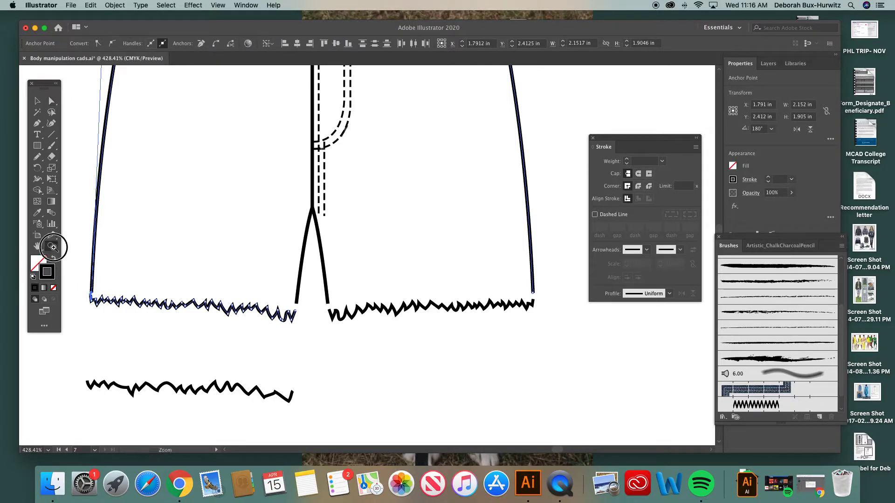
{"action": "left_click_drag", "start_coordinate": [76, 246], "coordinate": [214, 340]}
{"action": "key", "text": "a"}
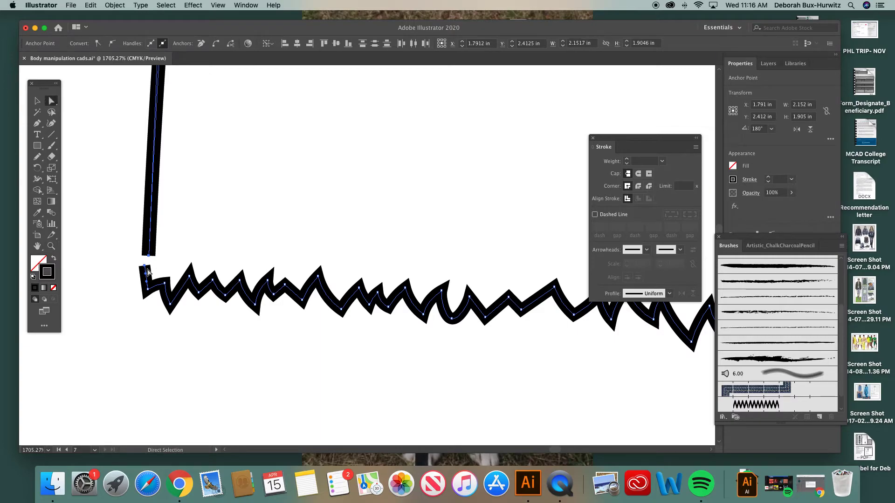
{"action": "right_click", "coordinate": [114, 309]}
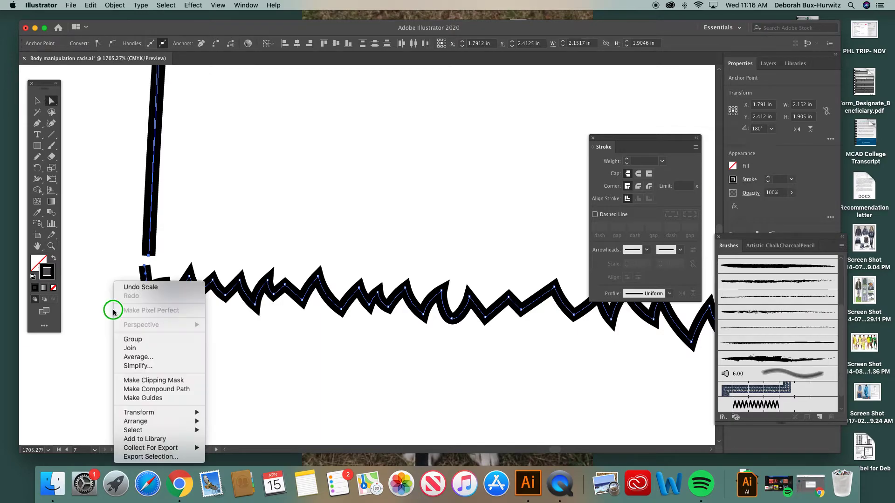
{"action": "left_click", "coordinate": [129, 351]}
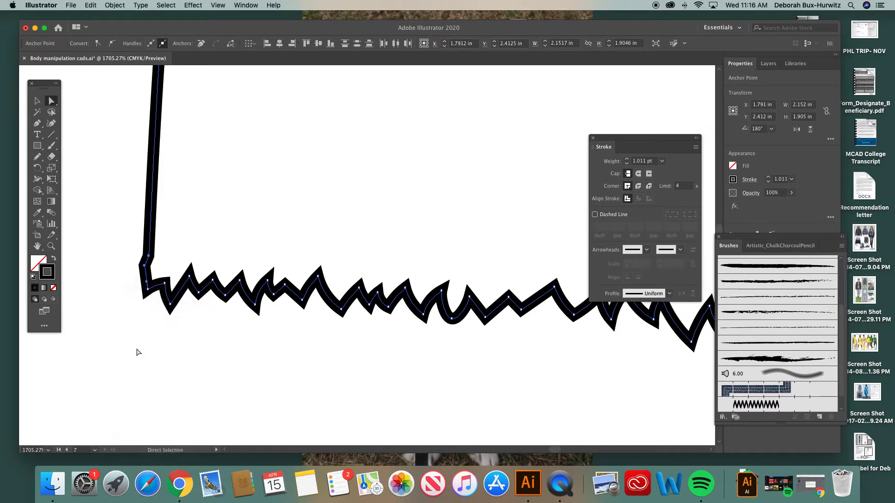
Move the left hemline's outer corner anchor slightly inward and down so the side seam runs straight into the hem
{"action": "left_click", "coordinate": [147, 268]}
{"action": "left_click_drag", "start_coordinate": [147, 268], "coordinate": [148, 268]}
{"action": "key", "text": "super+z"}
{"action": "left_click", "coordinate": [124, 247]}
{"action": "left_click", "coordinate": [144, 262]}
{"action": "left_click_drag", "start_coordinate": [146, 268], "coordinate": [148, 274]}
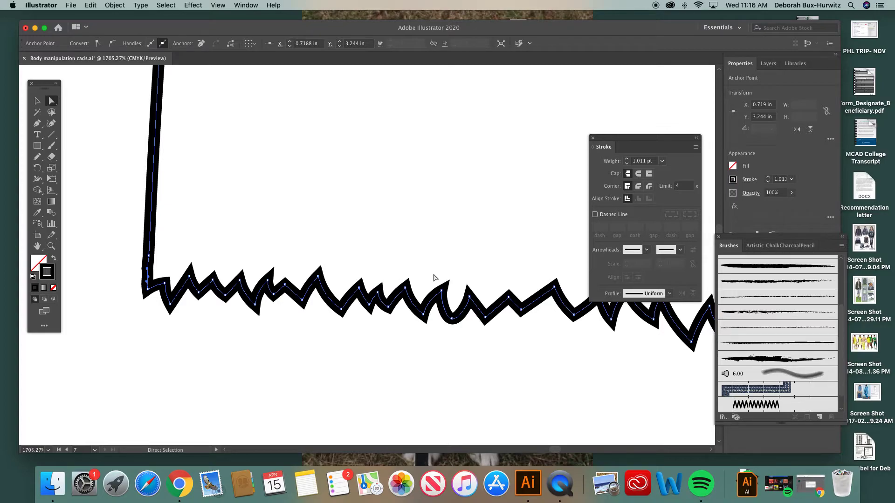
Join the left hemline's inner end anchor to the bottom anchor of the left leg's inseam
{"action": "scroll", "coordinate": [433, 278], "scroll_direction": "right", "scroll_amount": 10}
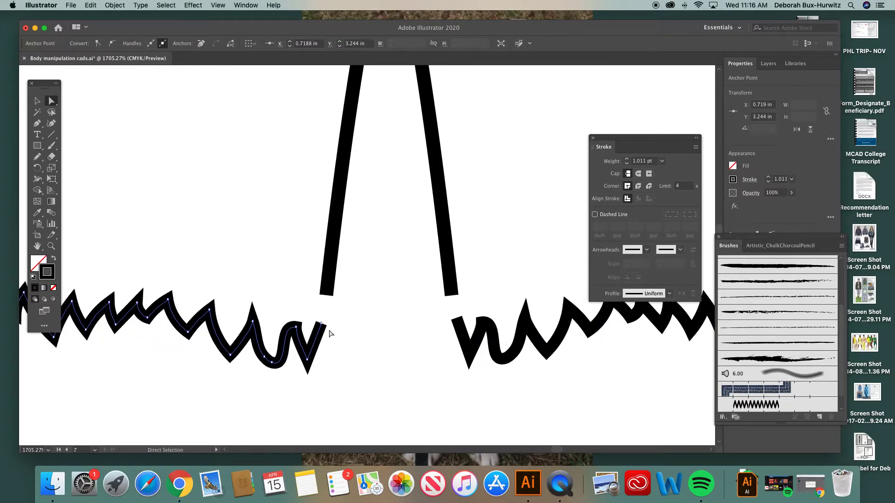
{"action": "left_click", "coordinate": [322, 324]}
{"action": "left_click", "coordinate": [327, 296], "text": "shift"}
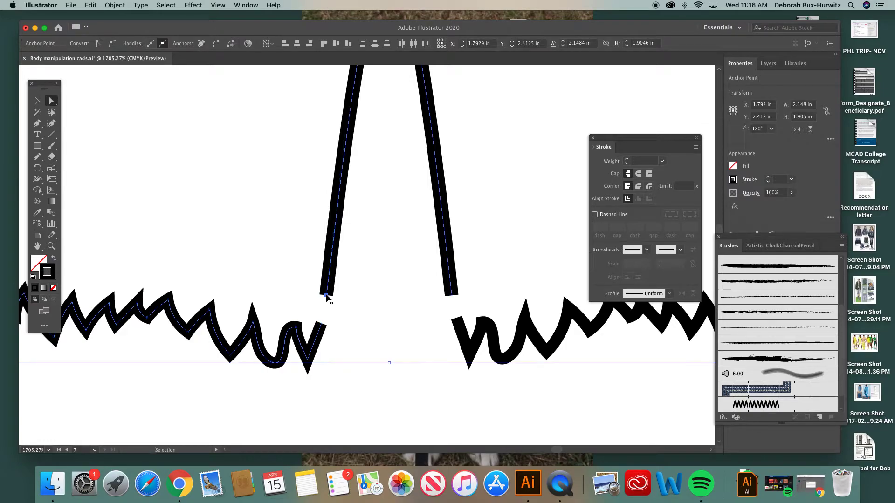
{"action": "key", "text": "super+j"}
{"action": "right_click", "coordinate": [345, 325]}
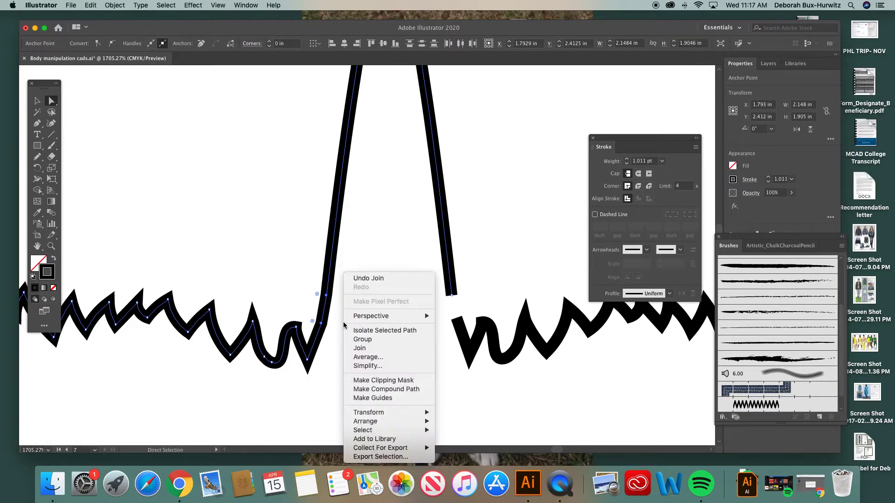
{"action": "left_click", "coordinate": [348, 231]}
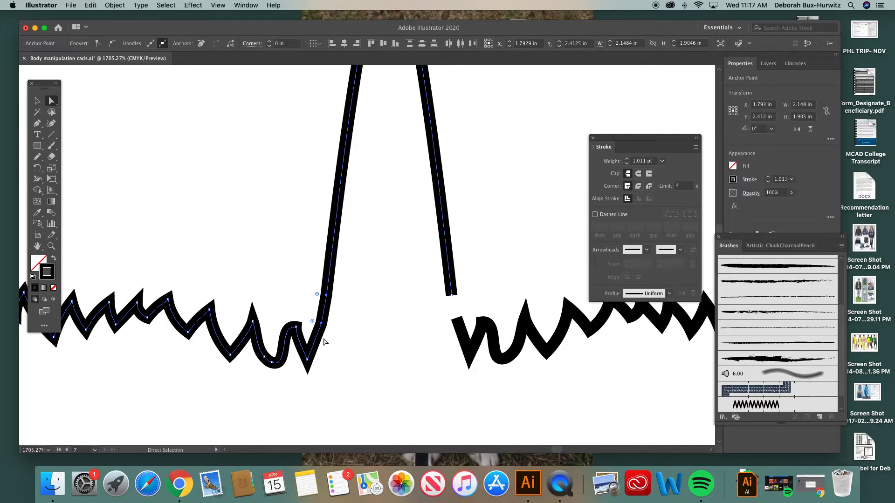
Move the lowest anchor of the left hem's last zigzag toward the inseam and down to straighten the transition, and deselect the path
{"action": "left_click", "coordinate": [308, 363]}
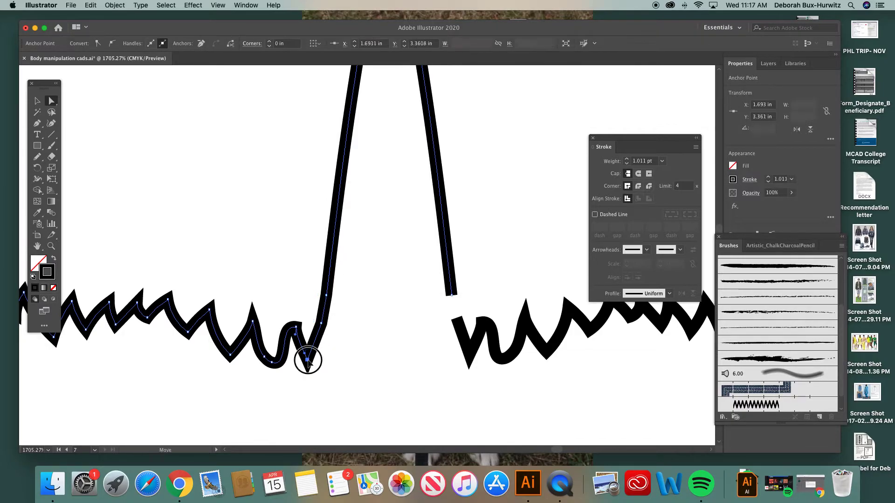
{"action": "left_click_drag", "start_coordinate": [313, 360], "coordinate": [315, 364]}
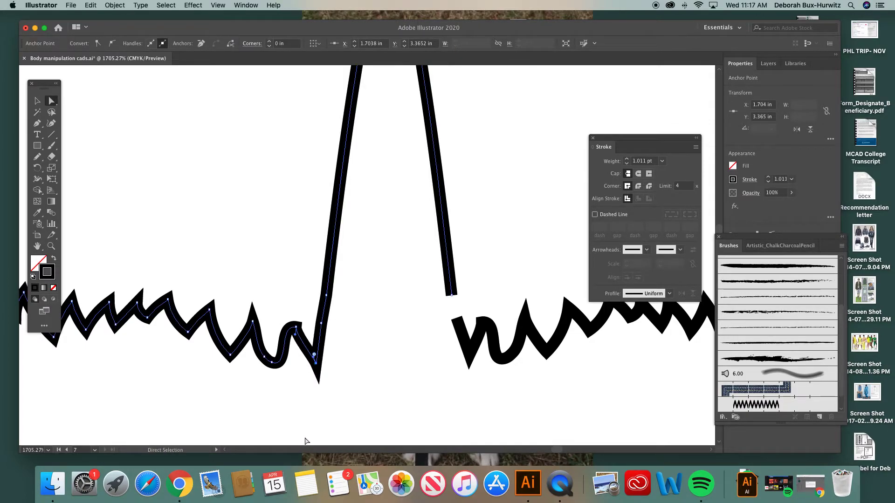
{"action": "left_click", "coordinate": [323, 328]}
{"action": "left_click", "coordinate": [365, 311]}
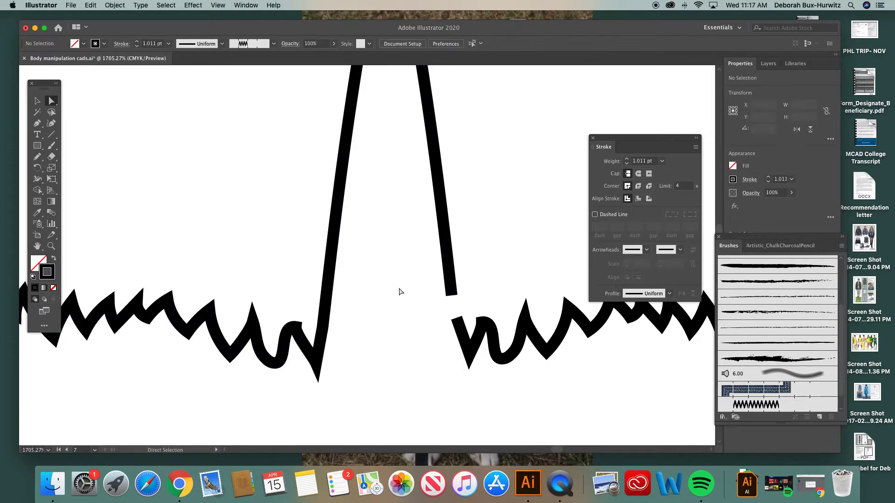
Join the bottom anchor of the right leg's inseam to the inner end anchor of the right jagged hemline
{"action": "scroll", "coordinate": [399, 292], "scroll_direction": "right", "scroll_amount": 10}
{"action": "left_click", "coordinate": [187, 286]}
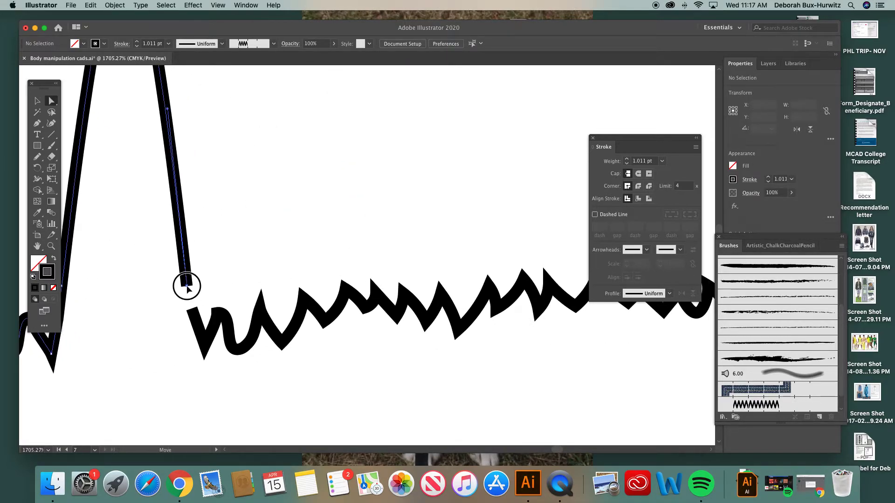
{"action": "left_click", "coordinate": [192, 310], "text": "shift"}
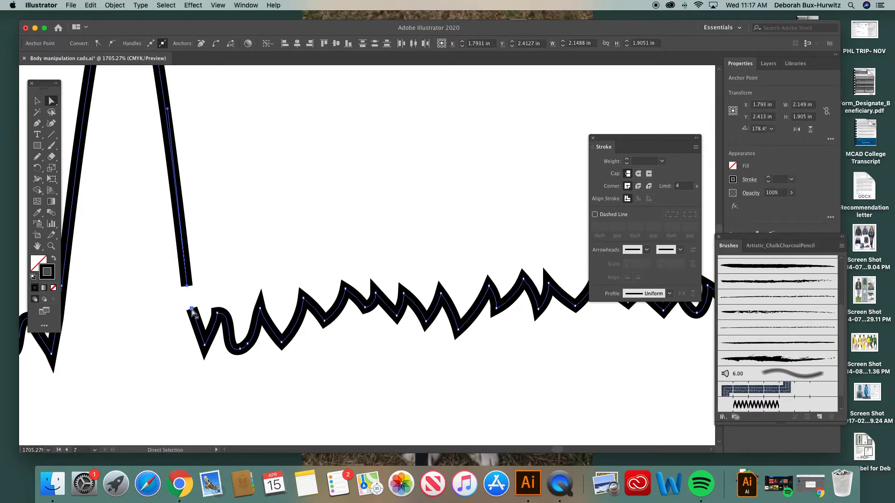
{"action": "right_click", "coordinate": [161, 307]}
{"action": "left_click", "coordinate": [177, 348]}
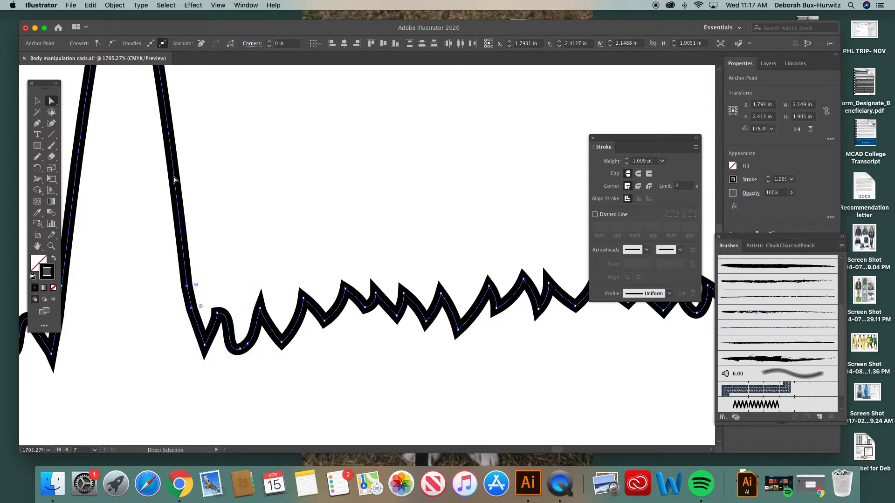
Move the right leg's innermost low hem anchor and the joint above it slightly toward the crotch gap and down to straighten the inseam
{"action": "left_click", "coordinate": [175, 338]}
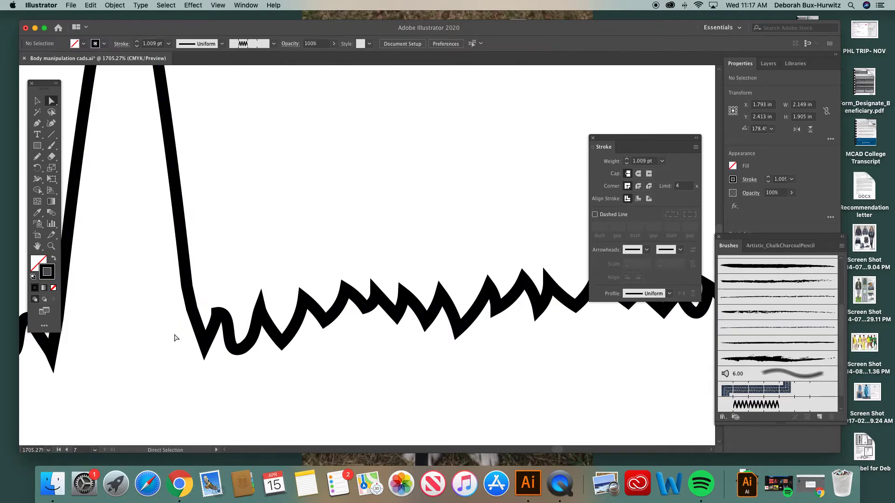
{"action": "left_click_drag", "start_coordinate": [205, 349], "coordinate": [199, 352]}
{"action": "left_click_drag", "start_coordinate": [192, 310], "coordinate": [191, 312]}
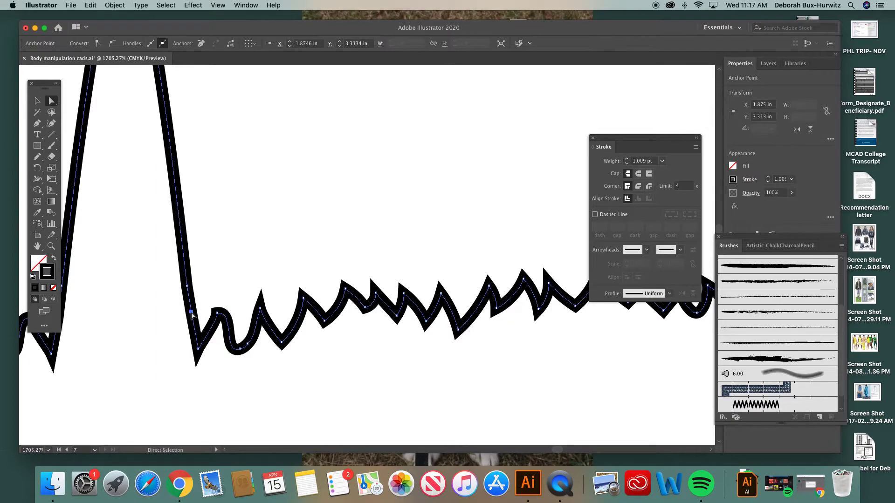
Join the outer end anchor of the right jagged hemline to the bottom anchor of the right side seam, and deselect the path
{"action": "scroll", "coordinate": [174, 271], "scroll_direction": "right", "scroll_amount": 15}
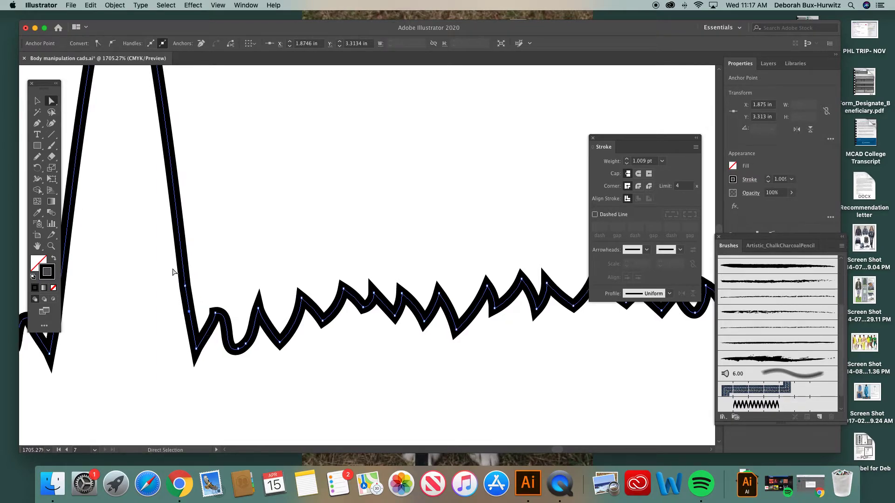
{"action": "scroll", "coordinate": [173, 272], "scroll_direction": "right", "scroll_amount": 5}
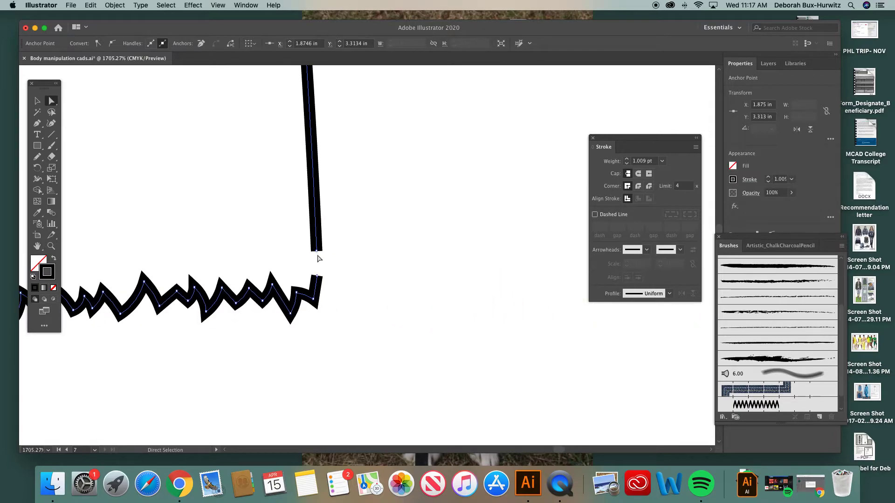
{"action": "left_click", "coordinate": [318, 277]}
{"action": "left_click", "coordinate": [317, 252], "text": "shift"}
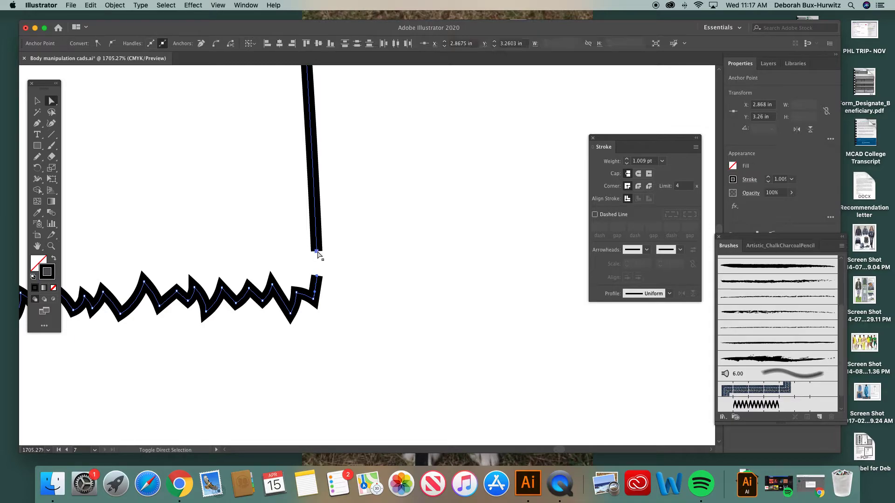
{"action": "right_click", "coordinate": [347, 268]}
{"action": "left_click", "coordinate": [363, 343]}
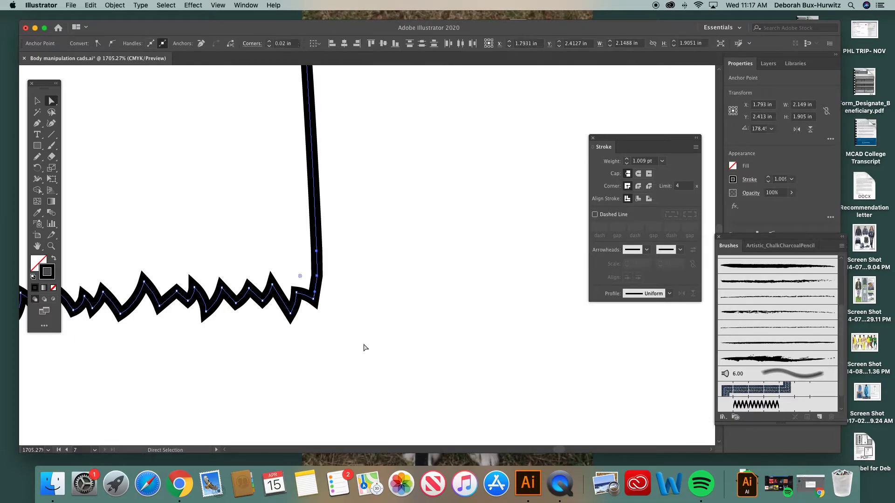
{"action": "left_click", "coordinate": [346, 274]}
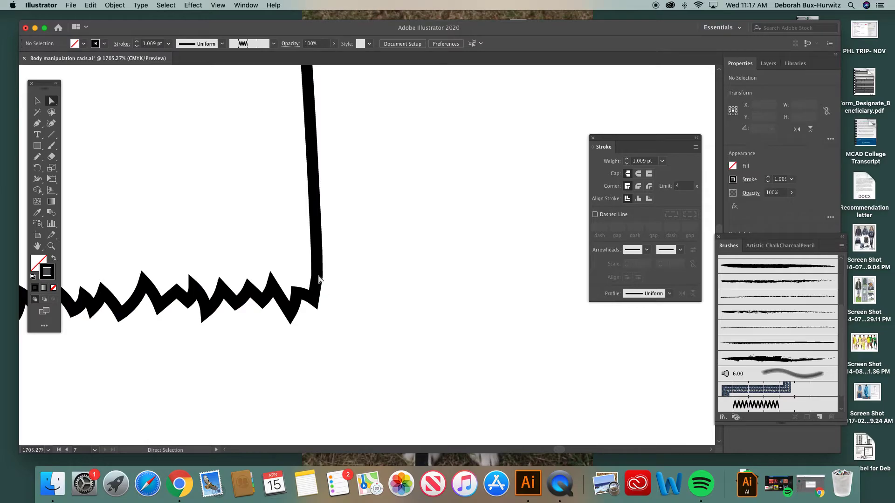
Reposition the two anchors at the right hem's outer corner so the side seam runs straight down into the hem
{"action": "left_click", "coordinate": [317, 277]}
{"action": "left_click", "coordinate": [314, 299]}
{"action": "mouse_move", "coordinate": [314, 300]}
{"action": "left_mouse_down"}
{"action": "mouse_move", "coordinate": [313, 286]}
{"action": "mouse_move", "coordinate": [315, 294]}
{"action": "left_mouse_up"}
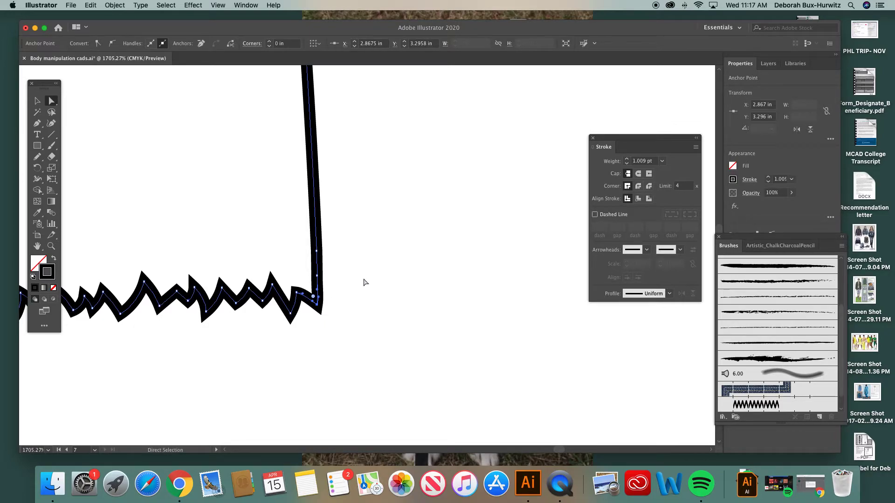
Delete the spare jagged hemline copy below the front-view shorts
{"action": "key", "text": "super+minus"}
{"action": "key", "text": "super+minus"}
{"action": "key", "text": "super+minus"}
{"action": "key", "text": "super+minus"}
{"action": "key", "text": "super+minus"}
{"action": "key", "text": "super+minus"}
{"action": "key", "text": "super+minus"}
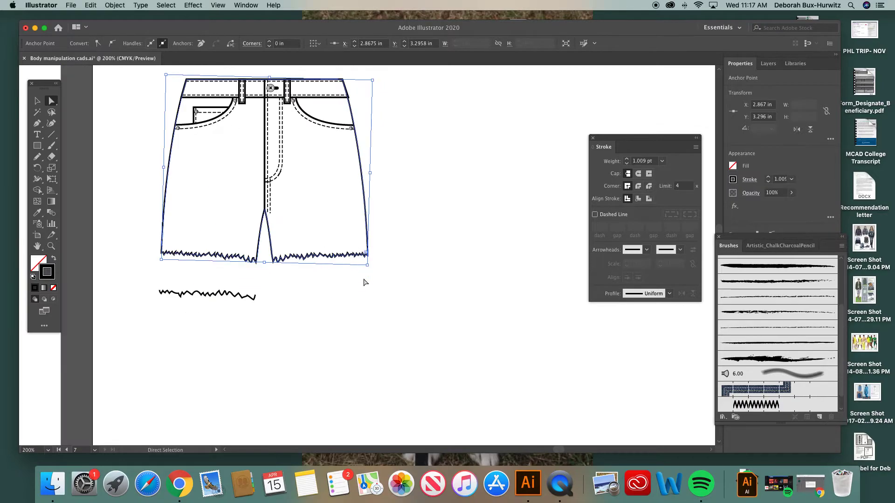
{"action": "scroll", "coordinate": [291, 231], "scroll_direction": "up", "scroll_amount": 3}
{"action": "left_click", "coordinate": [37, 100]}
{"action": "left_click", "coordinate": [160, 120]}
{"action": "left_click_drag", "start_coordinate": [137, 332], "coordinate": [273, 361]}
{"action": "key", "text": "Delete"}
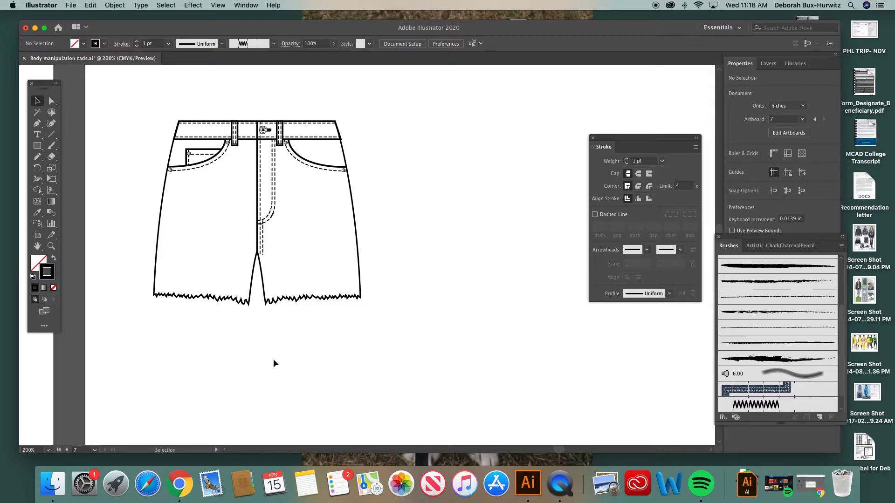
Copy the clean-hem back-view shorts from the neighbouring artboard and place the copy beside the distressed front view
{"action": "key", "text": "super+minus"}
{"action": "key", "text": "super+minus"}
{"action": "key", "text": "super+minus"}
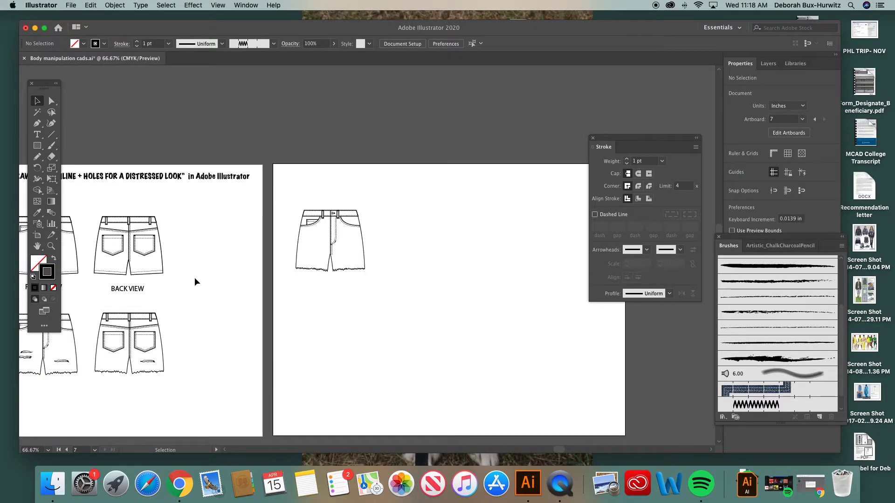
{"action": "left_click_drag", "start_coordinate": [292, 198], "coordinate": [365, 273]}
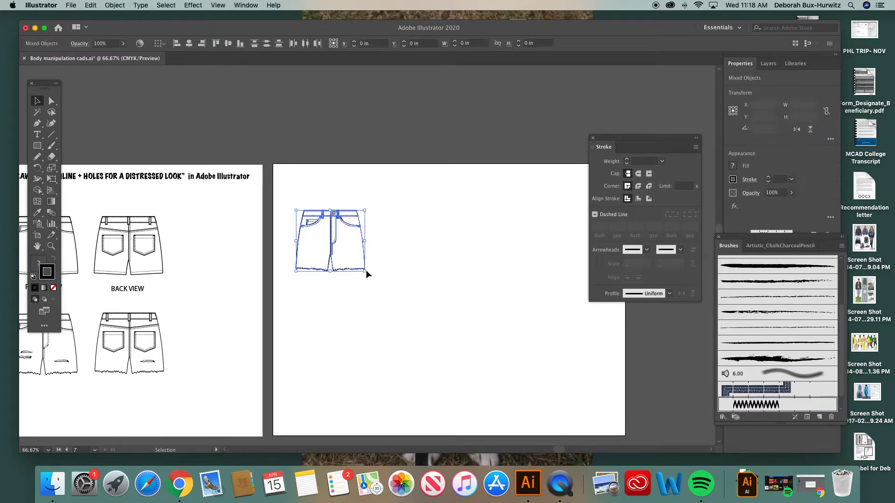
{"action": "left_click", "coordinate": [401, 260]}
{"action": "left_click_drag", "start_coordinate": [87, 206], "coordinate": [183, 282]}
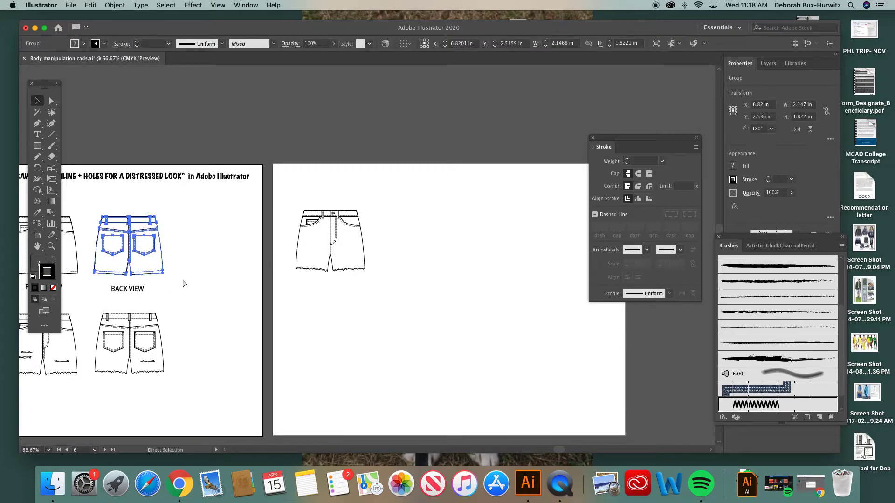
{"action": "key", "text": "super+c"}
{"action": "key", "text": "super+v"}
{"action": "left_click_drag", "start_coordinate": [373, 228], "coordinate": [410, 214]}
Ungroup the pasted back-view shorts and deselect its parts
{"action": "left_click", "coordinate": [51, 246]}
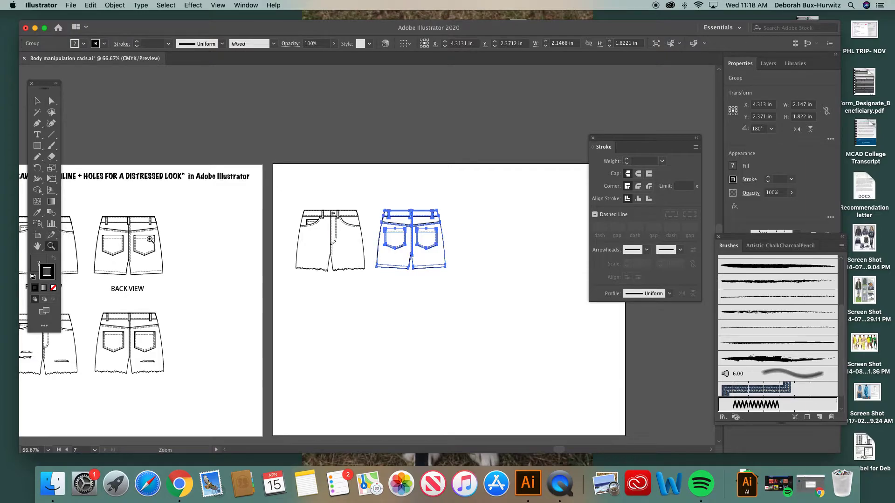
{"action": "left_click_drag", "start_coordinate": [286, 191], "coordinate": [526, 294]}
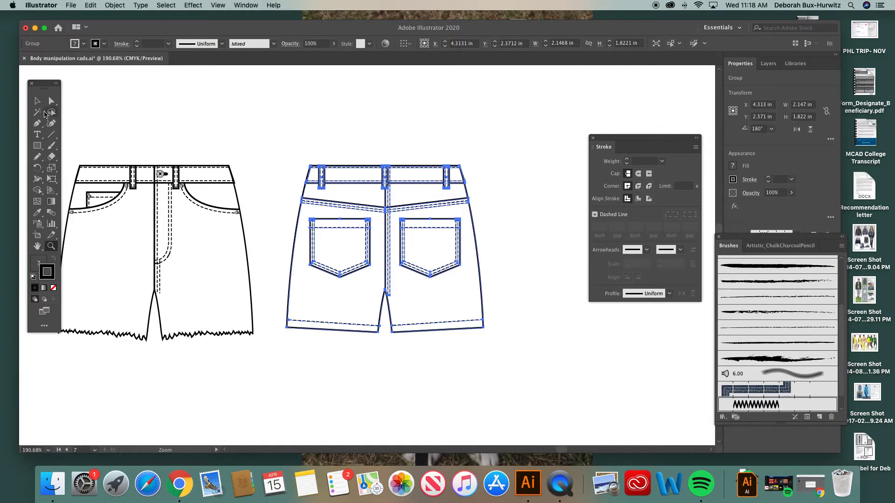
{"action": "left_click_drag", "start_coordinate": [41, 88], "coordinate": [32, 86]}
{"action": "left_click", "coordinate": [29, 98]}
{"action": "scroll", "coordinate": [232, 138], "scroll_direction": "left", "scroll_amount": 2}
{"action": "scroll", "coordinate": [231, 138], "scroll_direction": "down", "scroll_amount": 1}
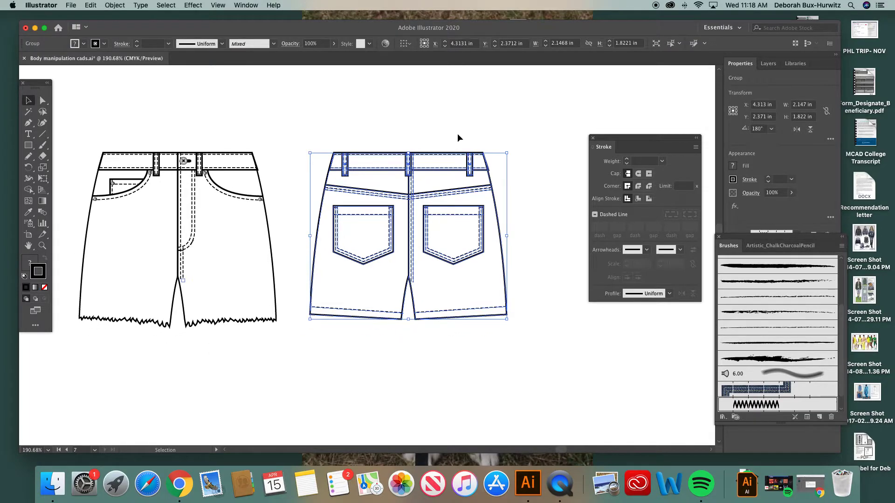
{"action": "left_click", "coordinate": [43, 101]}
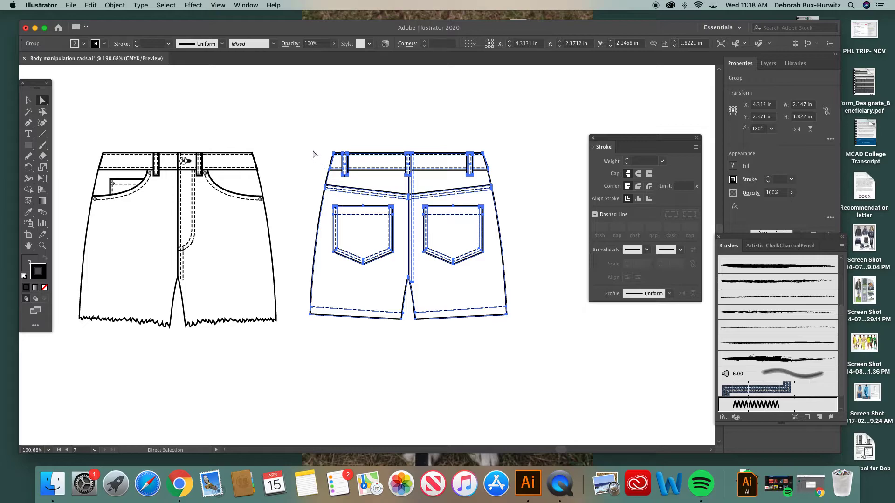
{"action": "left_click", "coordinate": [114, 5]}
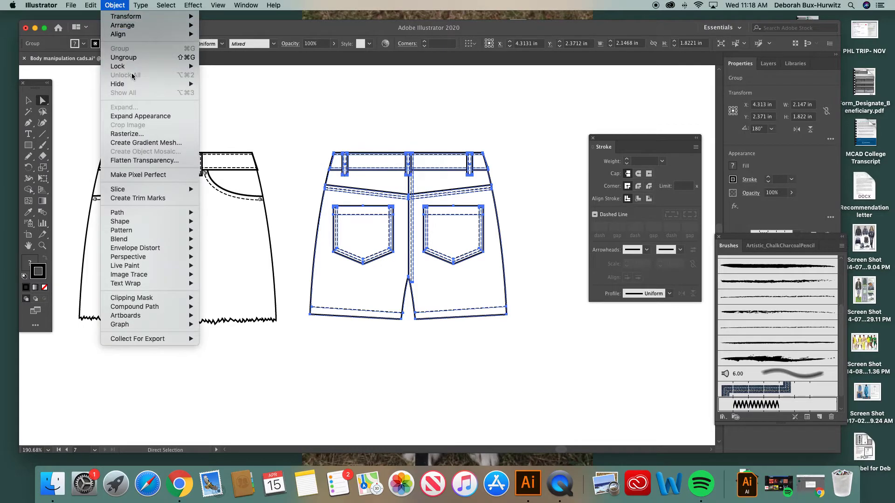
{"action": "left_click", "coordinate": [124, 57]}
{"action": "left_click", "coordinate": [313, 160]}
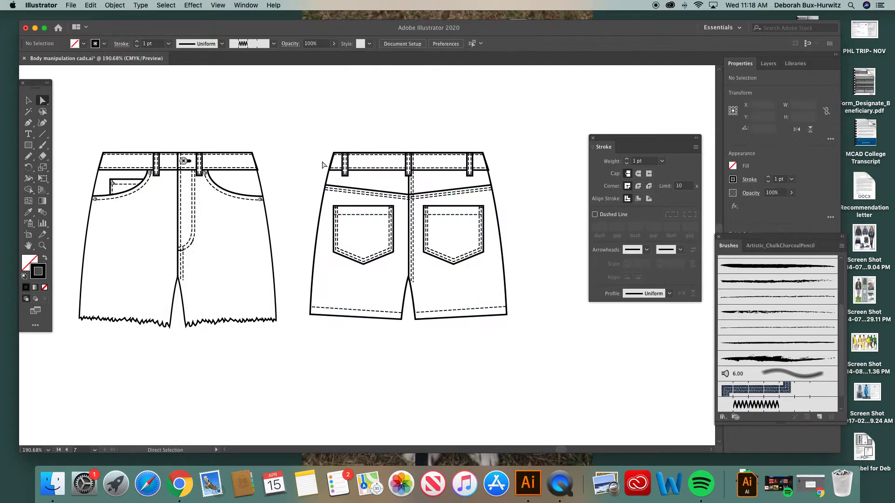
Delete the clean outer outline and both dashed hem stitch lines from the copied back view
{"action": "left_click", "coordinate": [314, 207]}
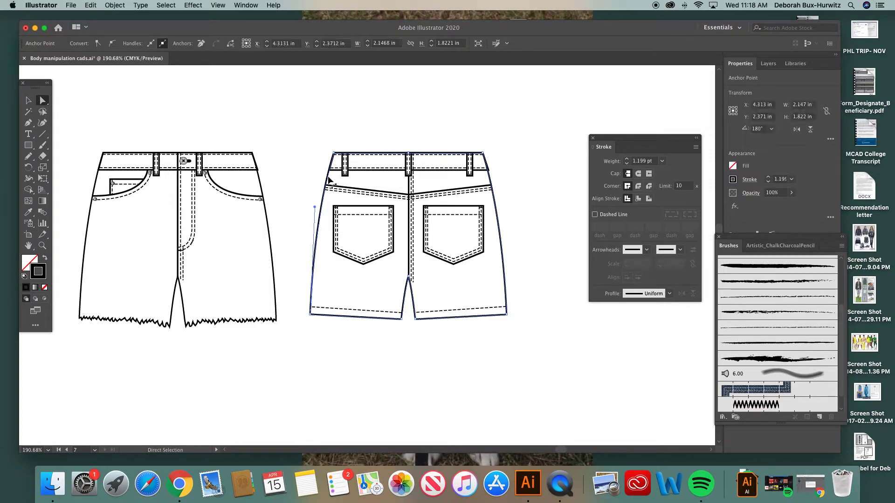
{"action": "left_click", "coordinate": [286, 120]}
{"action": "left_click", "coordinate": [29, 100]}
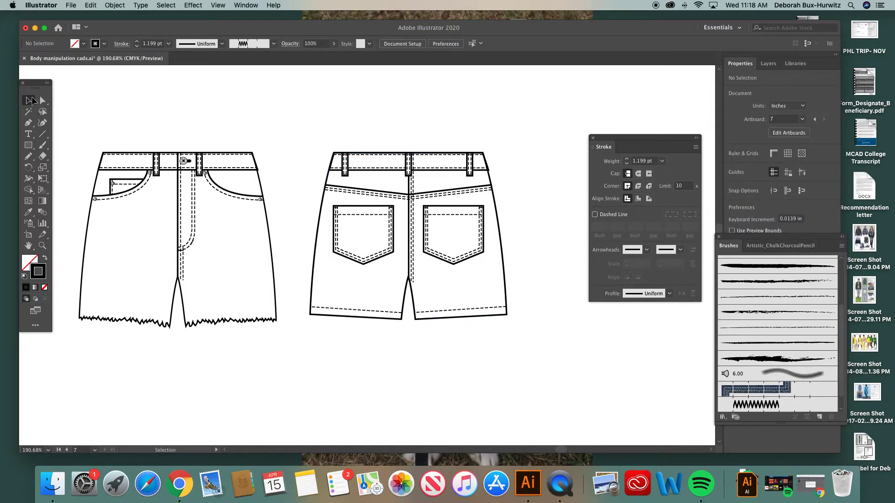
{"action": "left_click", "coordinate": [325, 204]}
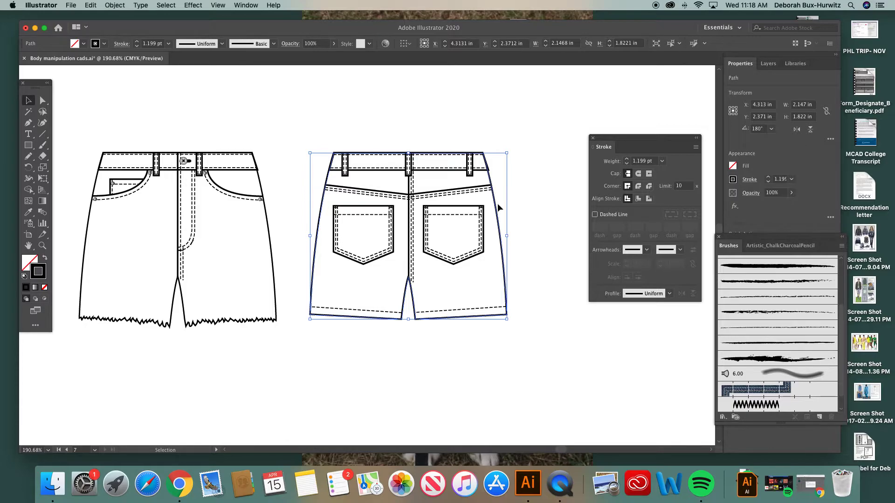
{"action": "key", "text": "Delete"}
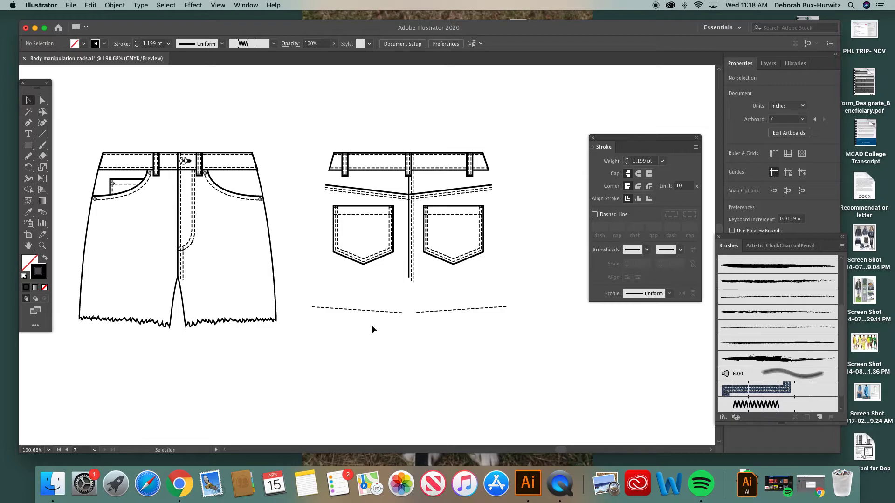
{"action": "mouse_move", "coordinate": [345, 294]}
{"action": "left_mouse_down"}
{"action": "mouse_move", "coordinate": [433, 345]}
{"action": "mouse_move", "coordinate": [445, 334]}
{"action": "left_mouse_up"}
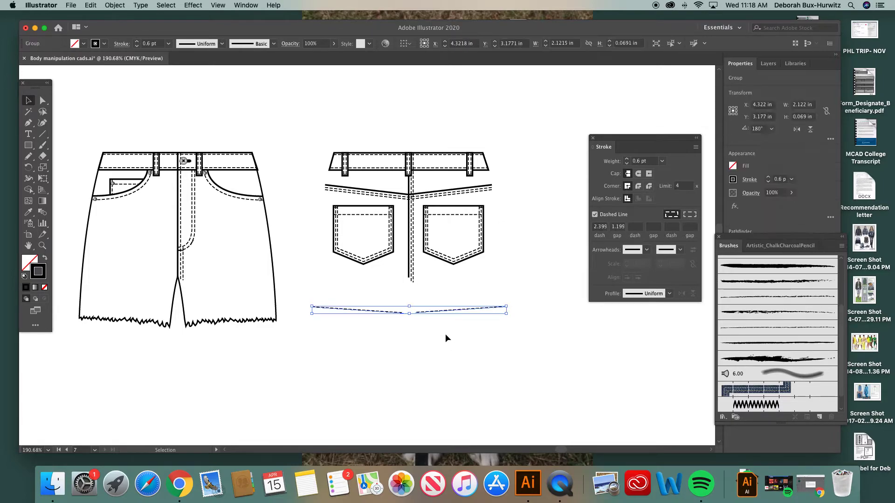
{"action": "key", "text": "Delete"}
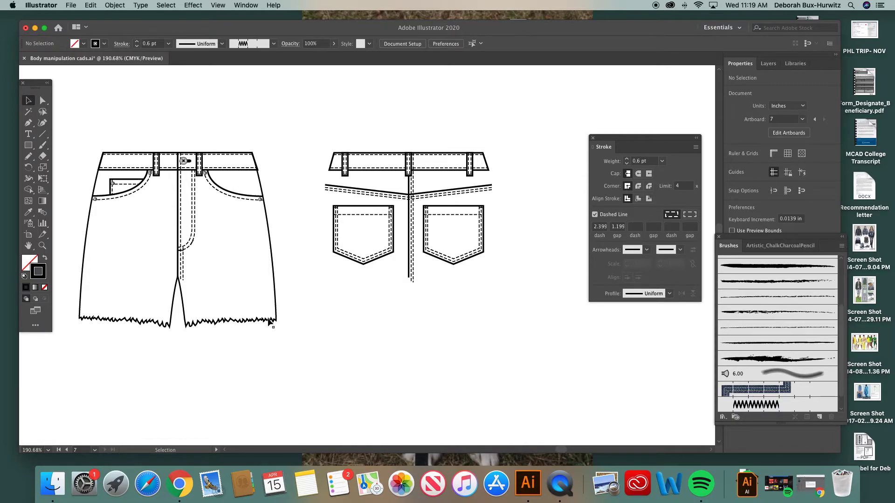
{"action": "left_click", "coordinate": [266, 215]}
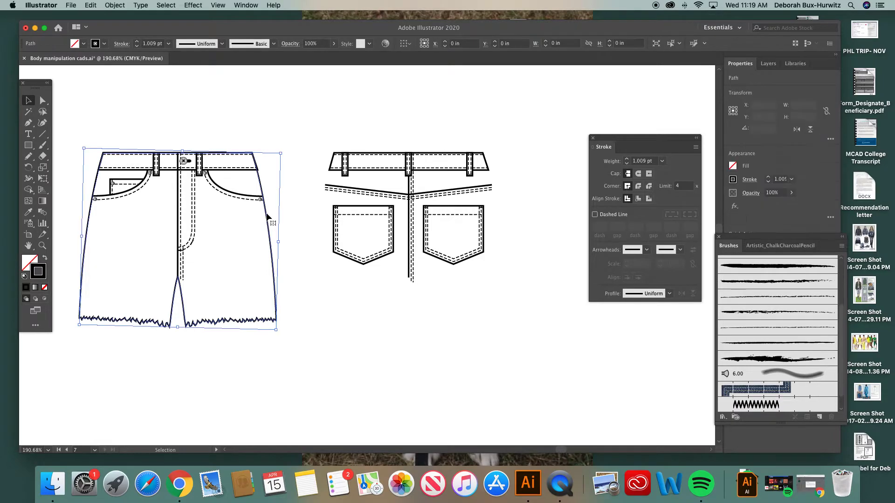
{"action": "left_click", "coordinate": [114, 6]}
{"action": "left_click", "coordinate": [125, 6]}
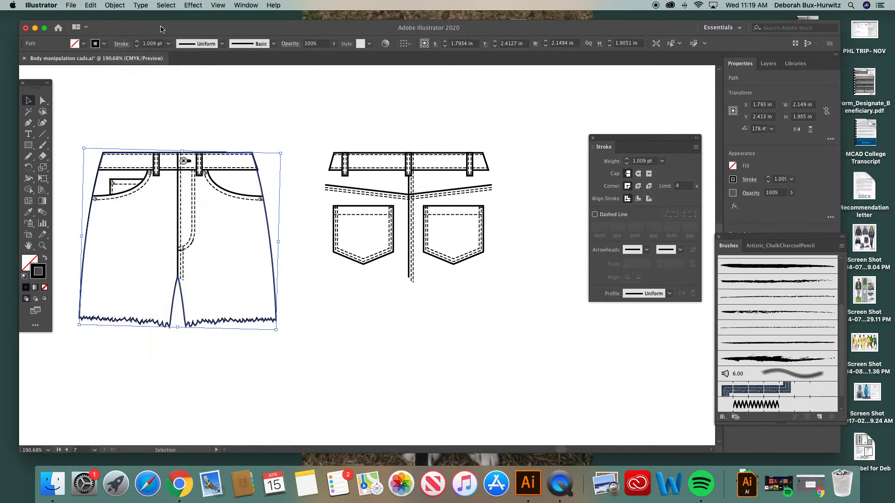
{"action": "left_click", "coordinate": [233, 133]}
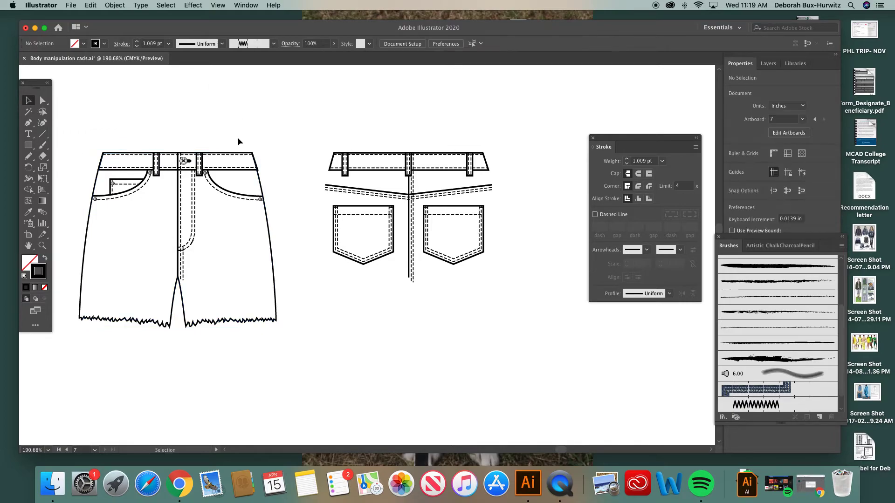
{"action": "left_click", "coordinate": [260, 184]}
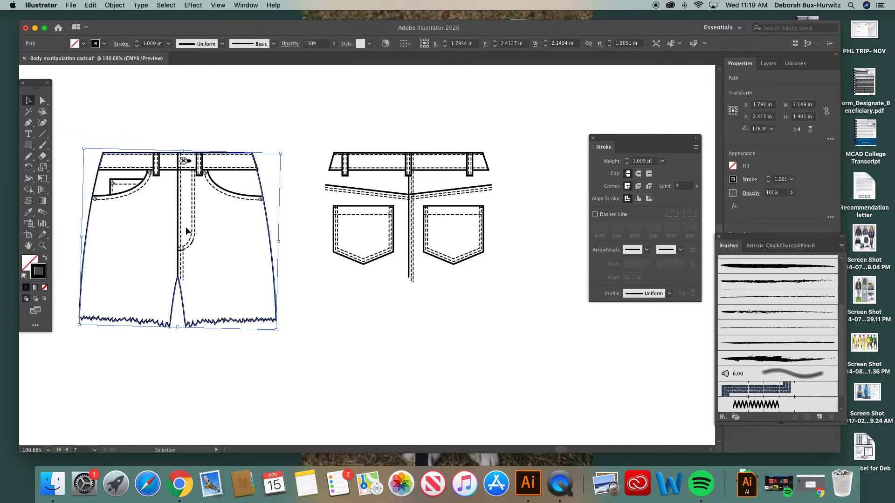
{"action": "left_click", "coordinate": [123, 6]}
{"action": "left_click_drag", "start_coordinate": [261, 182], "coordinate": [266, 272]}
{"action": "key", "text": "super+z"}
Duplicate the front view's distressed outline onto the back-view details, nudge it slightly into alignment, and deselect it
{"action": "left_click_drag", "start_coordinate": [99, 174], "coordinate": [332, 166]}
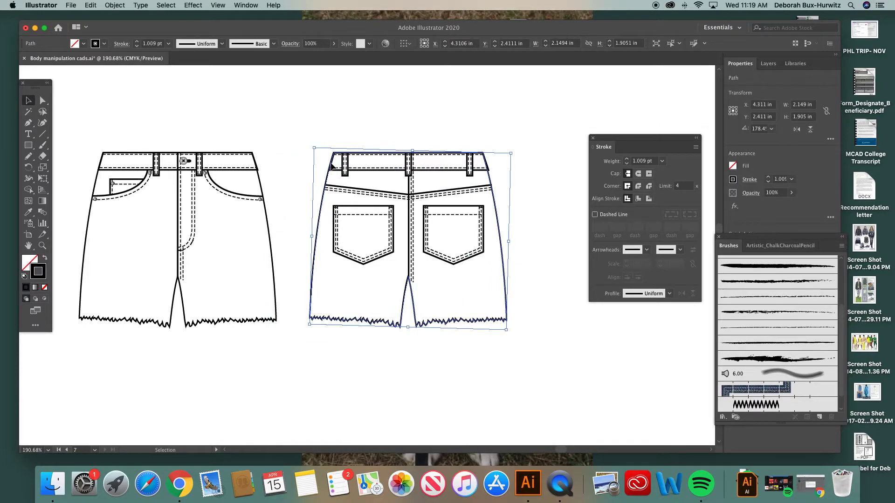
{"action": "key", "text": "Right"}
{"action": "left_click", "coordinate": [336, 133]}
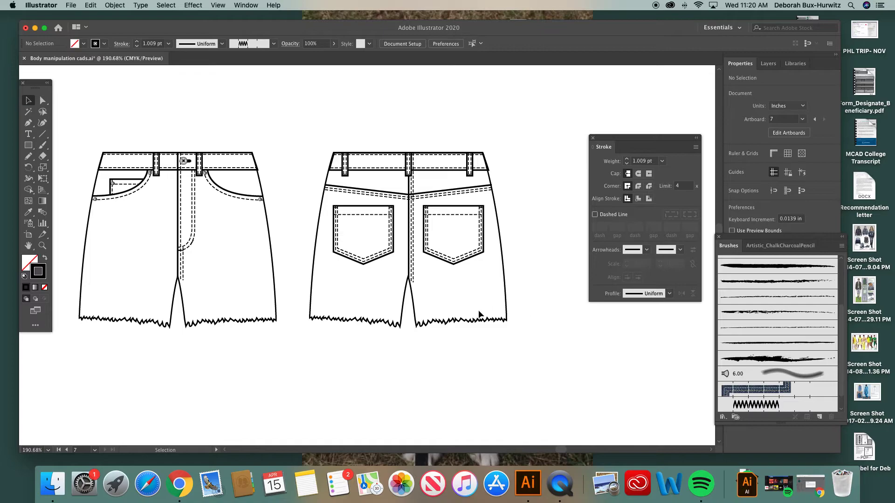
Examine the holes on the finished distressed front and back views on the neighbouring artboard as a drawing reference
{"action": "scroll", "coordinate": [420, 303], "scroll_direction": "left", "scroll_amount": 3}
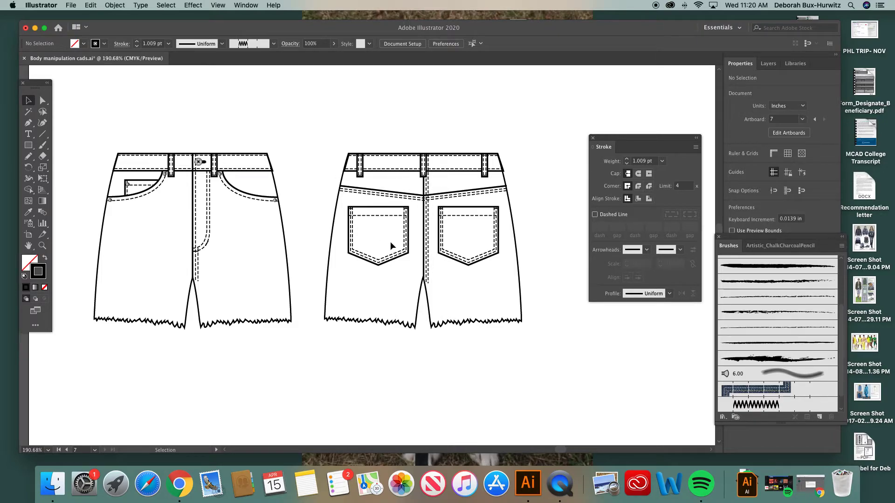
{"action": "scroll", "coordinate": [386, 245], "scroll_direction": "left", "scroll_amount": 3}
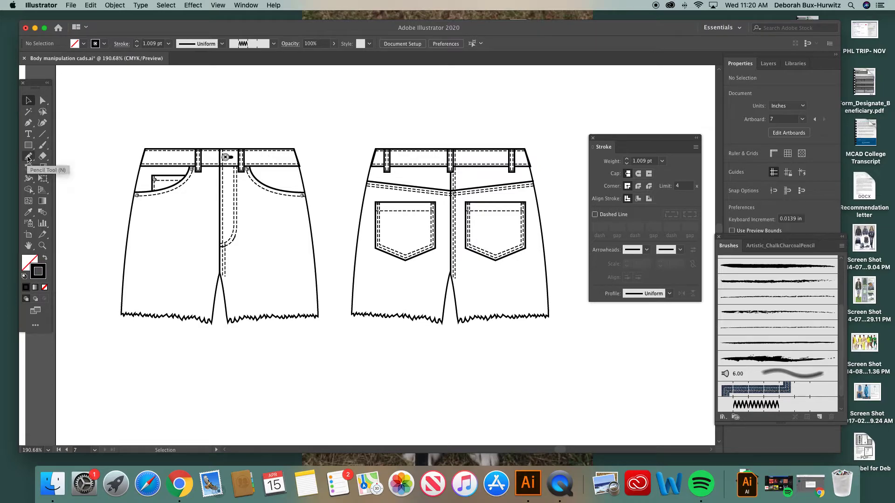
{"action": "scroll", "coordinate": [91, 160], "scroll_direction": "left", "scroll_amount": 10}
{"action": "scroll", "coordinate": [91, 160], "scroll_direction": "left", "scroll_amount": 20}
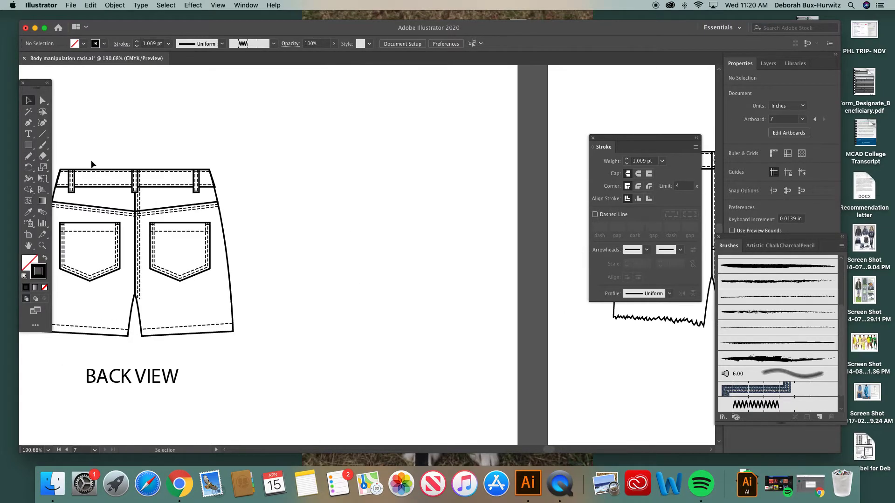
{"action": "scroll", "coordinate": [91, 160], "scroll_direction": "down", "scroll_amount": 5}
{"action": "scroll", "coordinate": [177, 308], "scroll_direction": "down", "scroll_amount": 2}
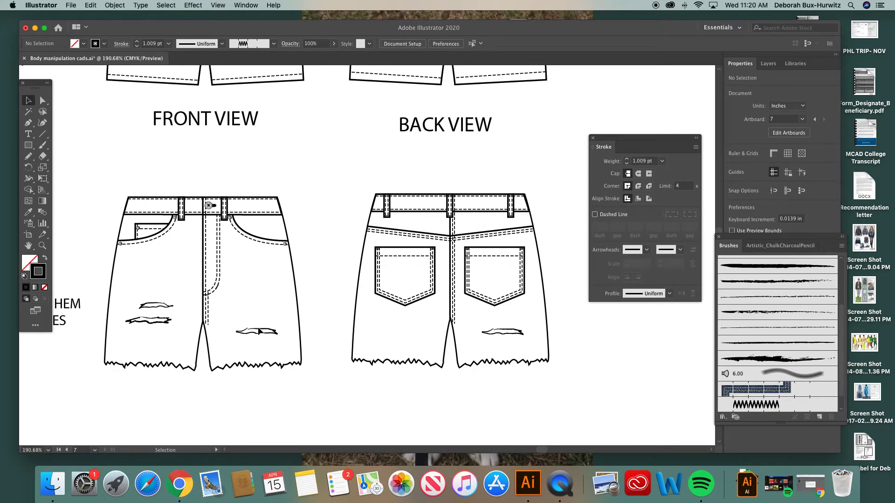
Select the Pencil tool for the shorts without holes and dock the Brushes panel beneath the Stroke panel, clear of the back view
{"action": "scroll", "coordinate": [309, 257], "scroll_direction": "right", "scroll_amount": 8}
{"action": "scroll", "coordinate": [308, 257], "scroll_direction": "up", "scroll_amount": 3}
{"action": "scroll", "coordinate": [309, 257], "scroll_direction": "right", "scroll_amount": 10}
{"action": "scroll", "coordinate": [309, 256], "scroll_direction": "up", "scroll_amount": 5}
{"action": "scroll", "coordinate": [308, 257], "scroll_direction": "left", "scroll_amount": 3}
{"action": "scroll", "coordinate": [308, 260], "scroll_direction": "left", "scroll_amount": 1}
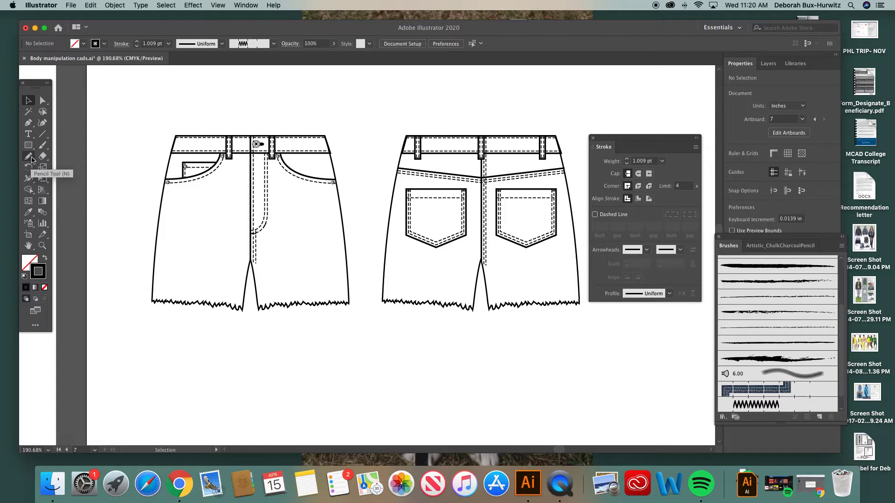
{"action": "left_click", "coordinate": [29, 156]}
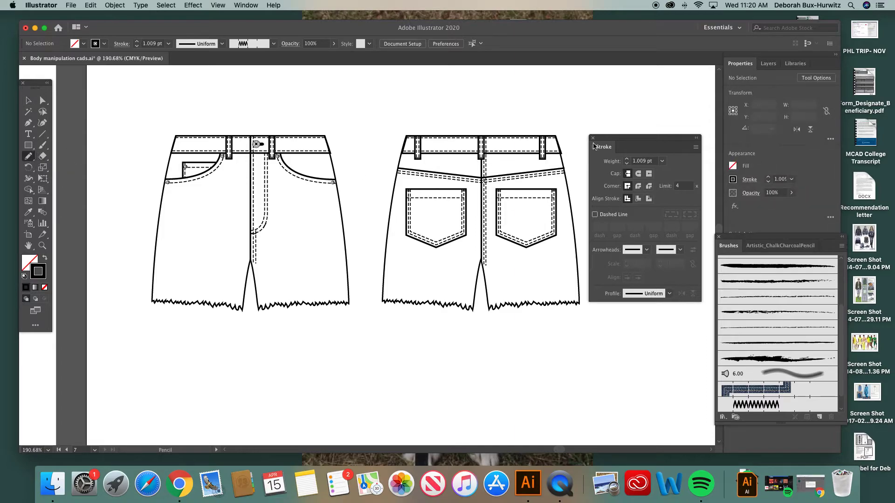
{"action": "left_click_drag", "start_coordinate": [607, 142], "coordinate": [594, 125]}
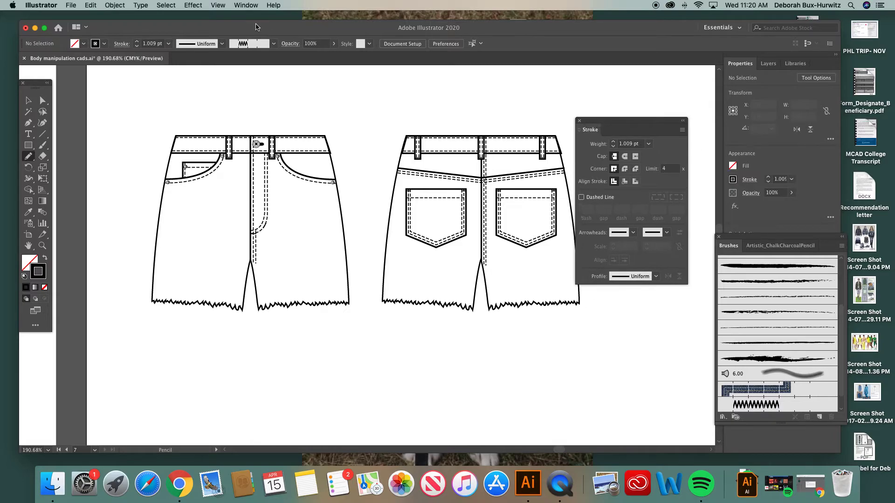
{"action": "left_click", "coordinate": [251, 5]}
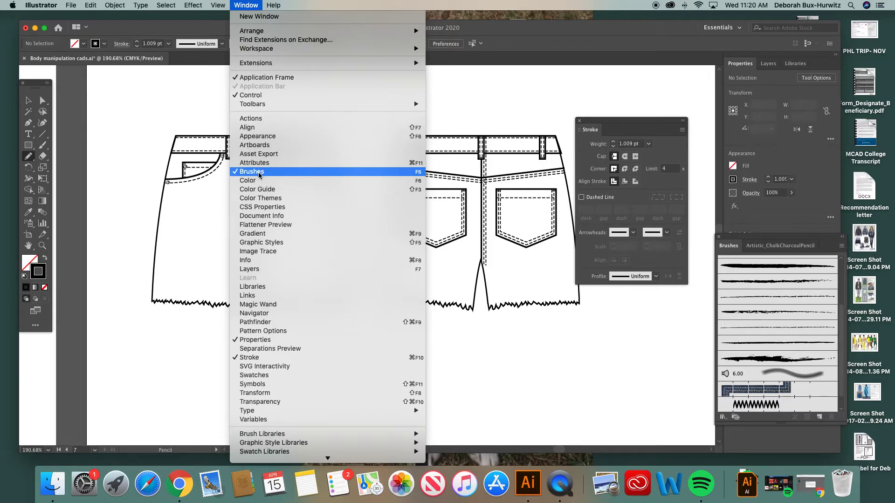
{"action": "left_click", "coordinate": [251, 5]}
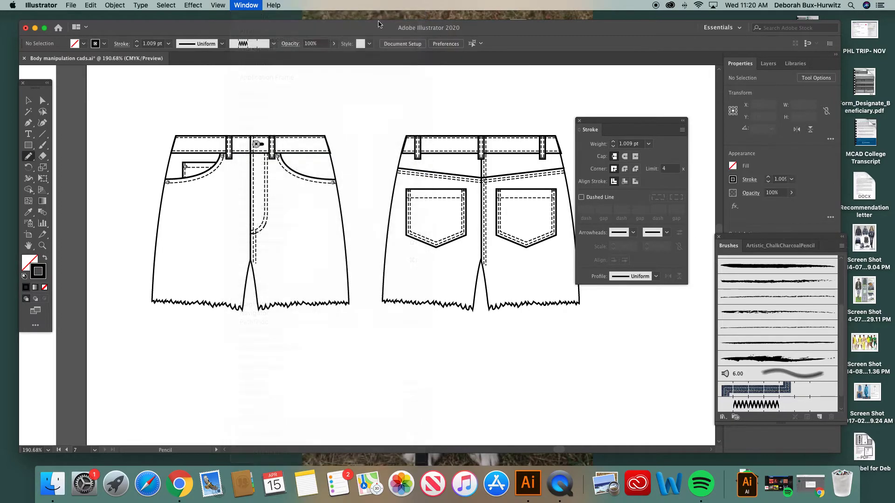
{"action": "left_click_drag", "start_coordinate": [605, 123], "coordinate": [615, 92]}
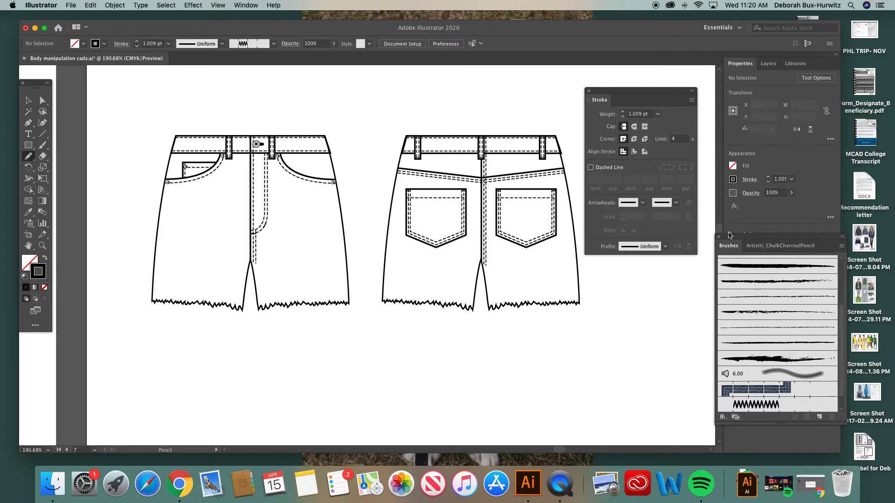
{"action": "mouse_move", "coordinate": [730, 237]}
{"action": "left_mouse_down"}
{"action": "mouse_move", "coordinate": [625, 266]}
{"action": "mouse_move", "coordinate": [600, 256]}
{"action": "left_mouse_up"}
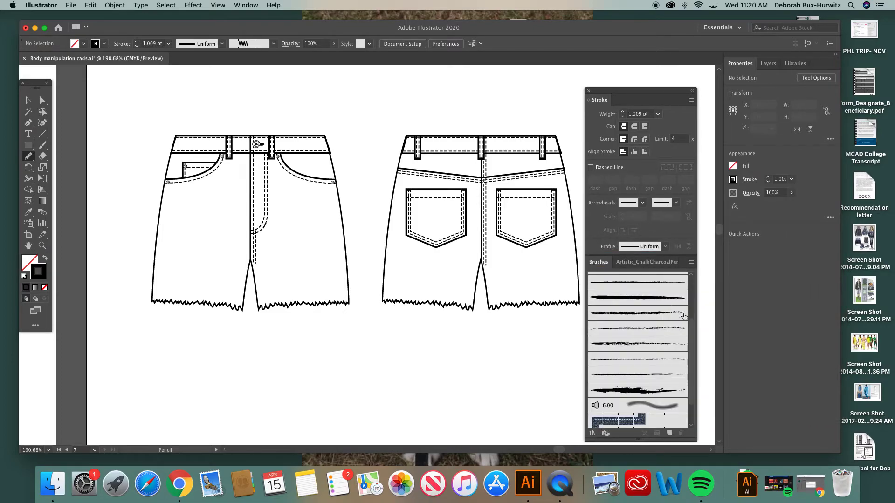
{"action": "left_click_drag", "start_coordinate": [690, 324], "coordinate": [691, 275]}
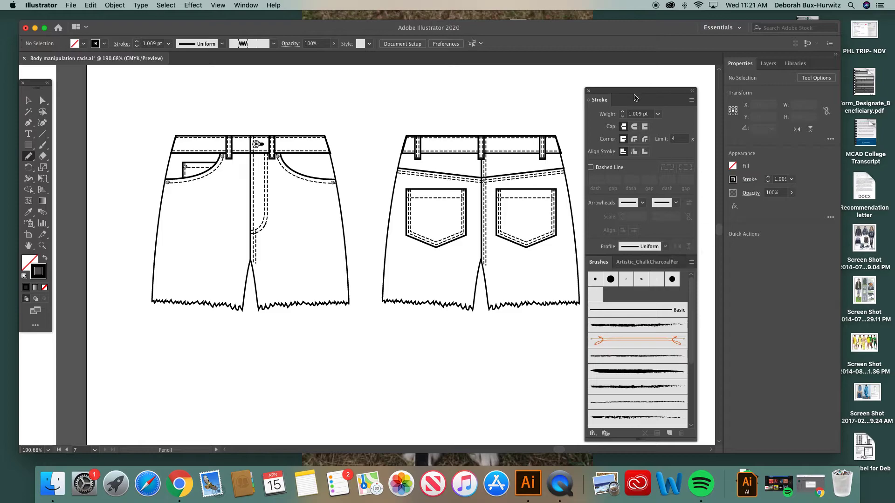
{"action": "left_click_drag", "start_coordinate": [638, 90], "coordinate": [642, 52]}
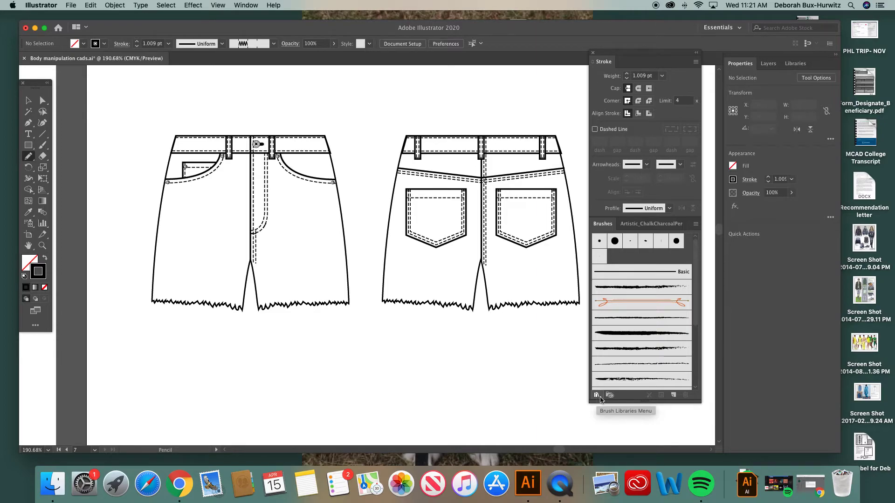
Open the Artistic_ChalkCharcoalPencil brush library and look through its charcoal and pencil strokes
{"action": "left_click", "coordinate": [598, 396]}
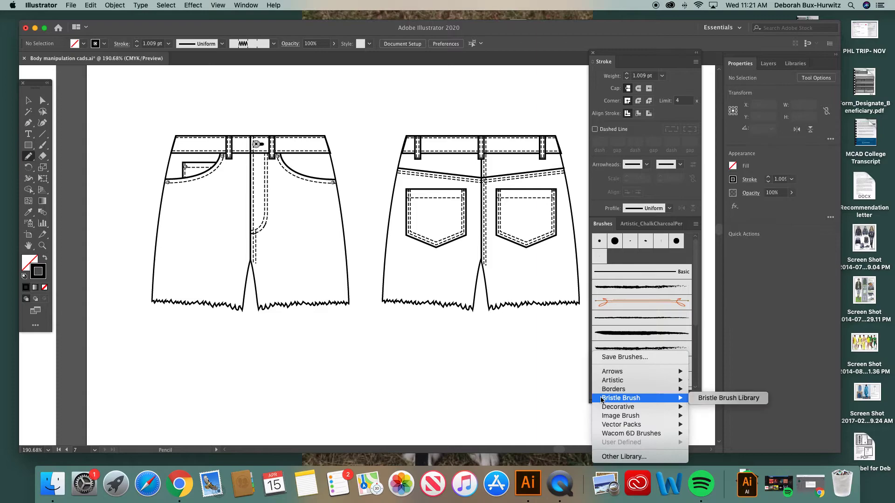
{"action": "mouse_move", "coordinate": [606, 383]}
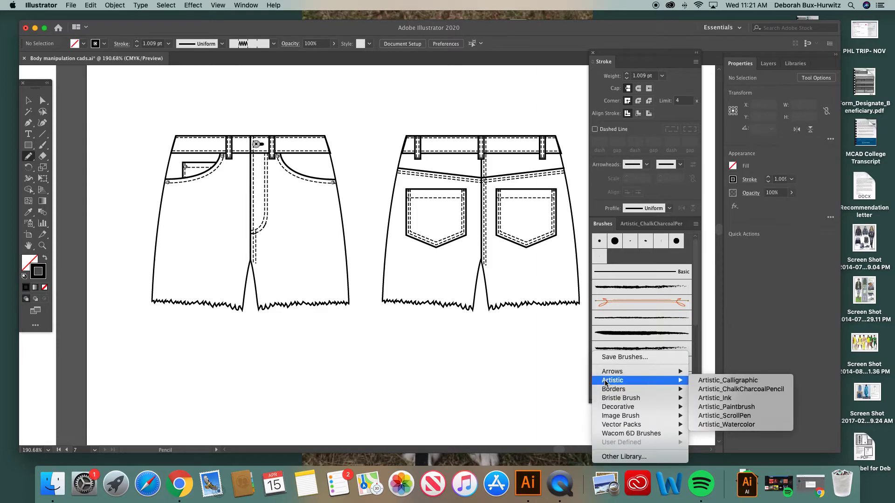
{"action": "left_click", "coordinate": [711, 391]}
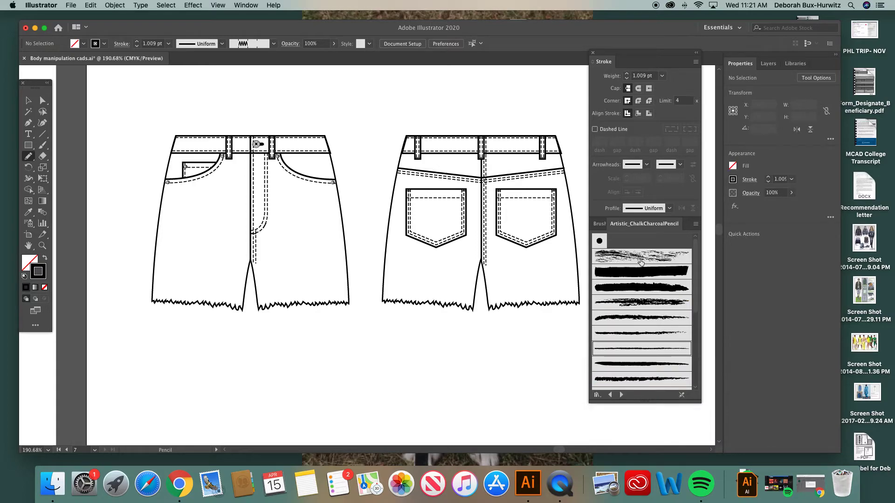
{"action": "mouse_move", "coordinate": [697, 260]}
{"action": "left_mouse_down"}
{"action": "mouse_move", "coordinate": [696, 271]}
{"action": "mouse_move", "coordinate": [698, 243]}
{"action": "left_mouse_up"}
{"action": "mouse_move", "coordinate": [697, 248]}
{"action": "left_mouse_down"}
{"action": "mouse_move", "coordinate": [695, 274]}
{"action": "mouse_move", "coordinate": [697, 262]}
{"action": "left_mouse_up"}
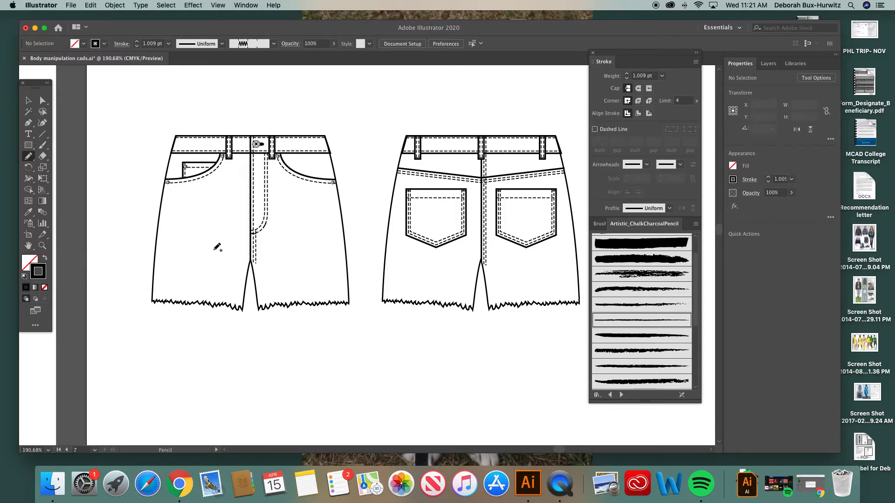
Draw a closed jagged hole about 0.56 in wide and 0.16 in high freehand on the front view's left leg, replacing a smooth oval attempt
{"action": "mouse_move", "coordinate": [217, 250]}
{"action": "left_mouse_down"}
{"action": "mouse_move", "coordinate": [188, 249]}
{"action": "mouse_move", "coordinate": [172, 258]}
{"action": "mouse_move", "coordinate": [218, 252]}
{"action": "left_mouse_up"}
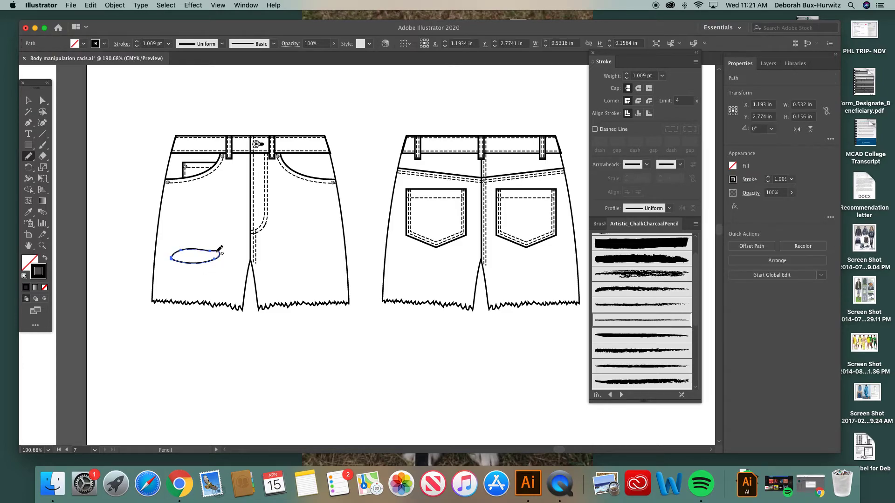
{"action": "key", "text": "super+z"}
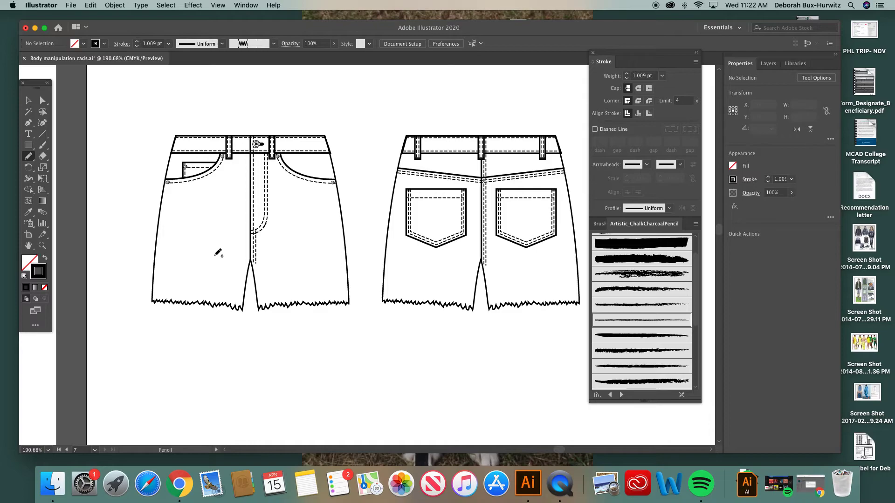
{"action": "mouse_move", "coordinate": [218, 254]}
{"action": "left_mouse_down"}
{"action": "mouse_move", "coordinate": [200, 247]}
{"action": "mouse_move", "coordinate": [174, 262]}
{"action": "mouse_move", "coordinate": [219, 252]}
{"action": "left_mouse_up"}
Apply the thin charcoal pencil brush to the hole's outline, set its stroke weight to 0.25 pt, and deselect it
{"action": "left_click", "coordinate": [42, 246]}
{"action": "left_click", "coordinate": [149, 214]}
{"action": "left_click_drag", "start_coordinate": [149, 214], "coordinate": [292, 306]}
{"action": "left_click", "coordinate": [42, 101]}
{"action": "left_click", "coordinate": [116, 126]}
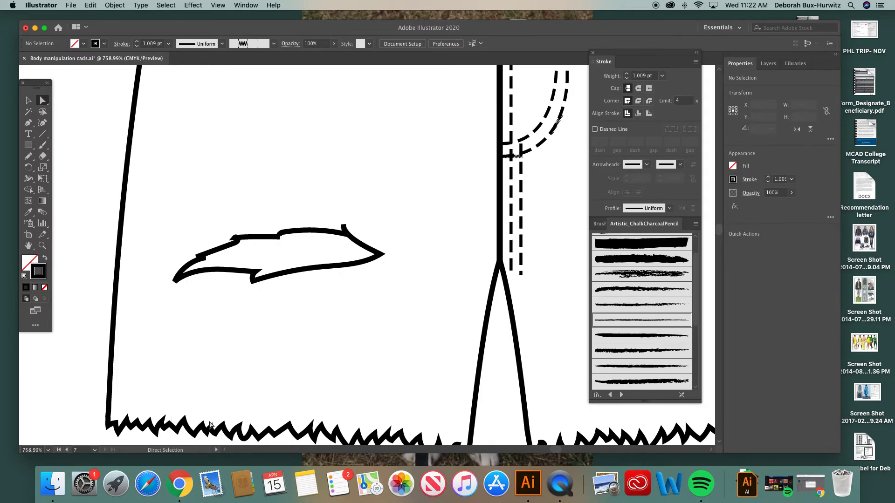
{"action": "scroll", "coordinate": [275, 331], "scroll_direction": "right", "scroll_amount": 2}
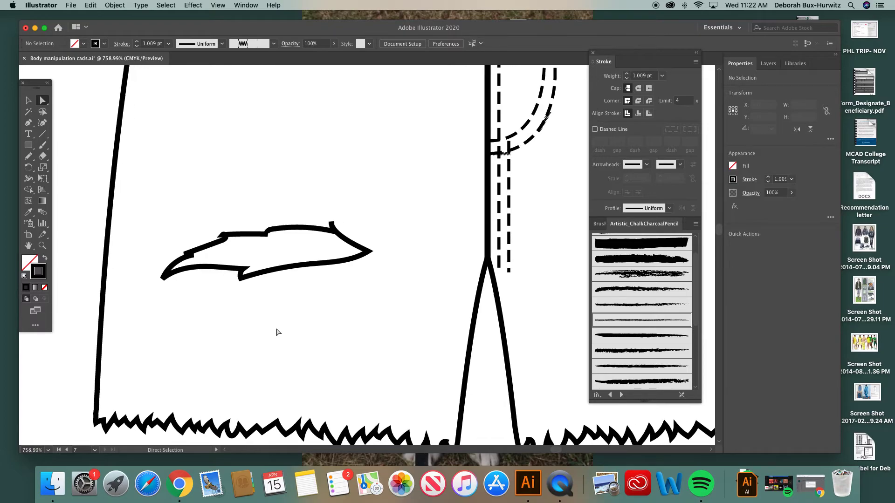
{"action": "left_click", "coordinate": [269, 228]}
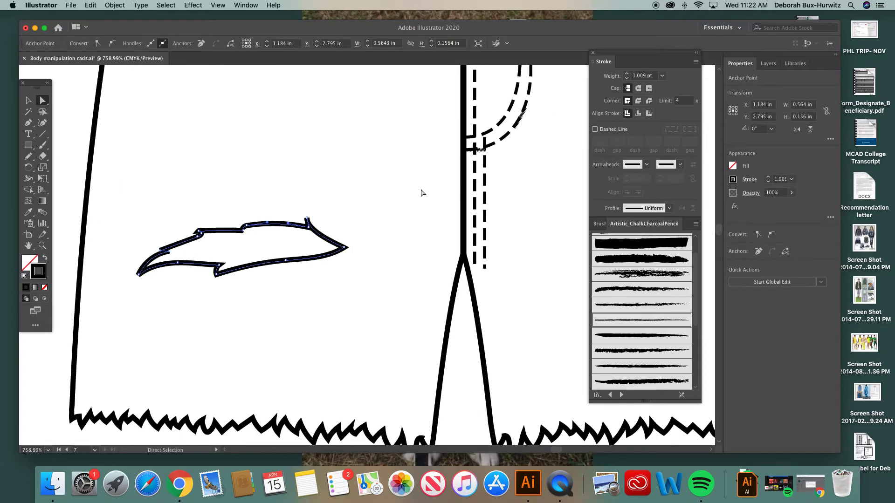
{"action": "left_click", "coordinate": [624, 324]}
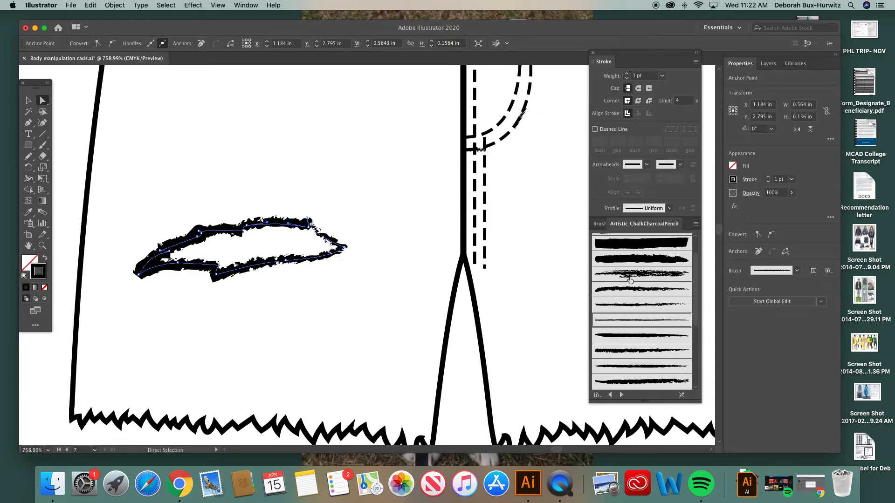
{"action": "left_click", "coordinate": [663, 77]}
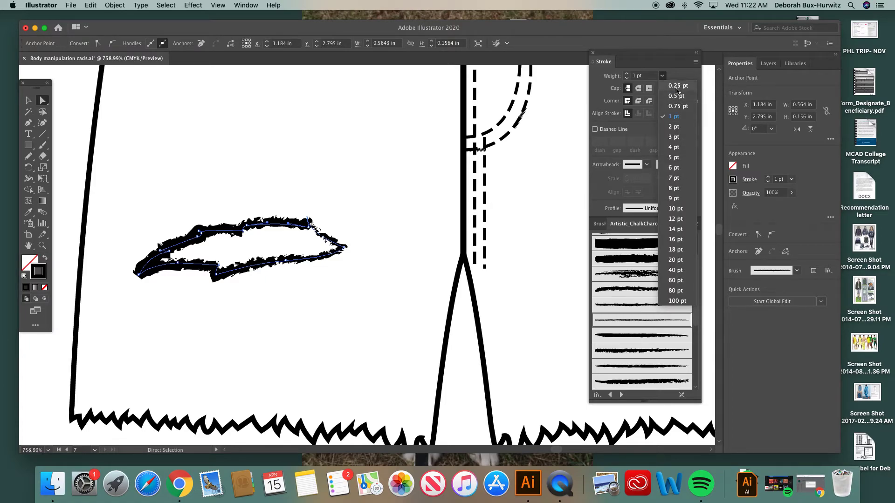
{"action": "left_click", "coordinate": [677, 86]}
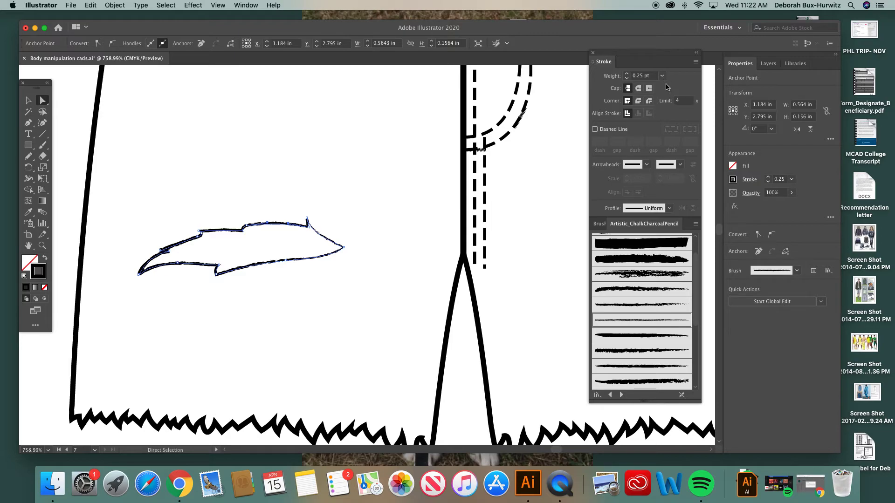
{"action": "left_click", "coordinate": [420, 219]}
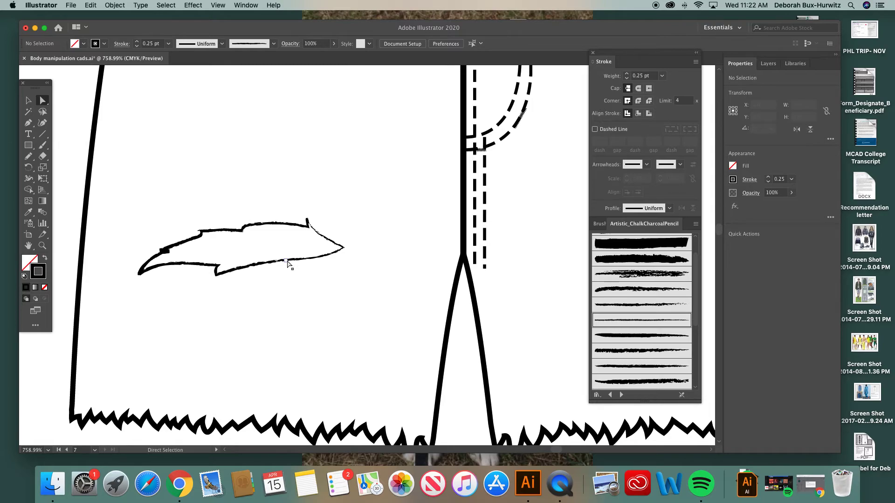
Try the next rougher charcoal brush on the hole's outline, check it up close, and undo the brush change
{"action": "left_click", "coordinate": [299, 228]}
{"action": "left_click", "coordinate": [641, 306]}
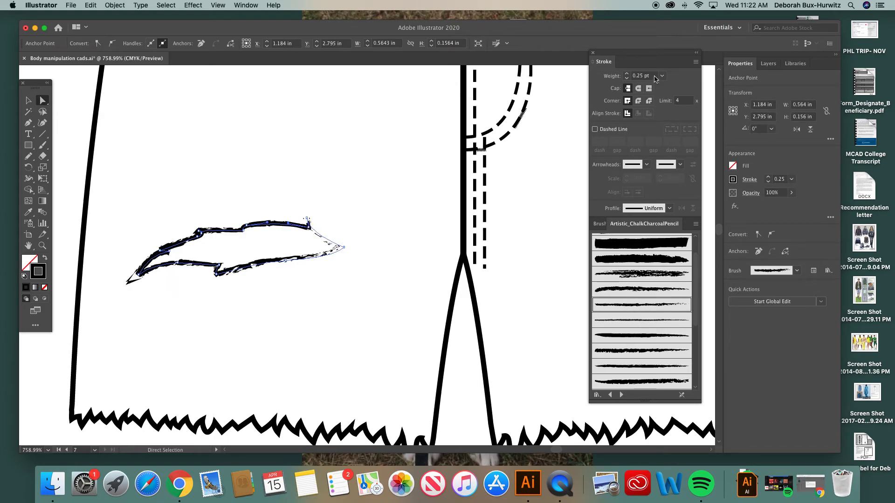
{"action": "left_click", "coordinate": [342, 265]}
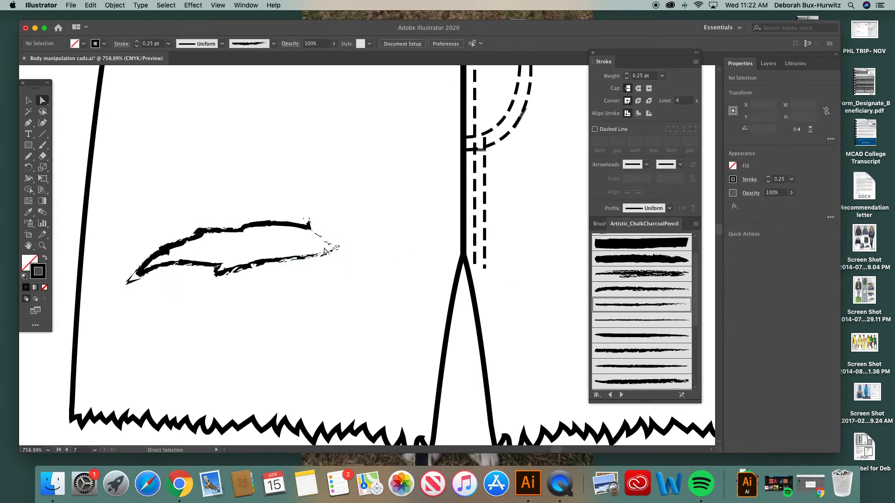
{"action": "left_click", "coordinate": [43, 246]}
{"action": "left_click_drag", "start_coordinate": [118, 210], "coordinate": [450, 324]}
{"action": "left_click", "coordinate": [42, 101]}
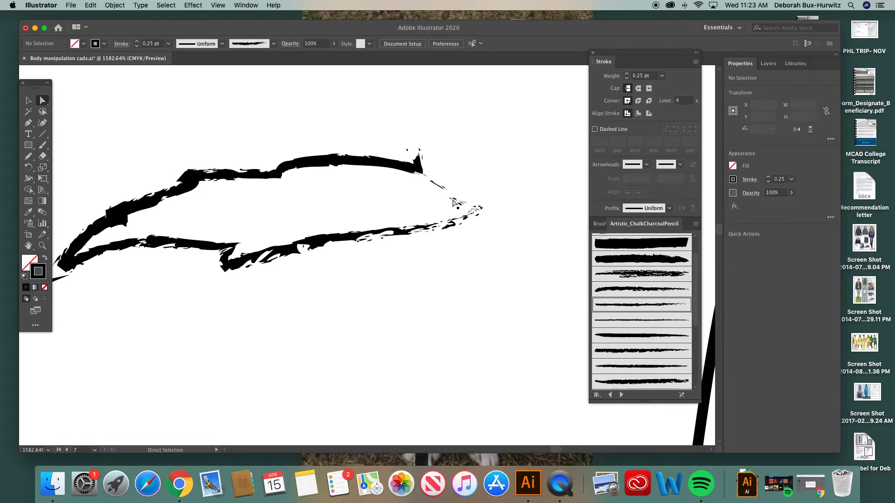
{"action": "key", "text": "super+z"}
{"action": "left_click", "coordinate": [456, 160]}
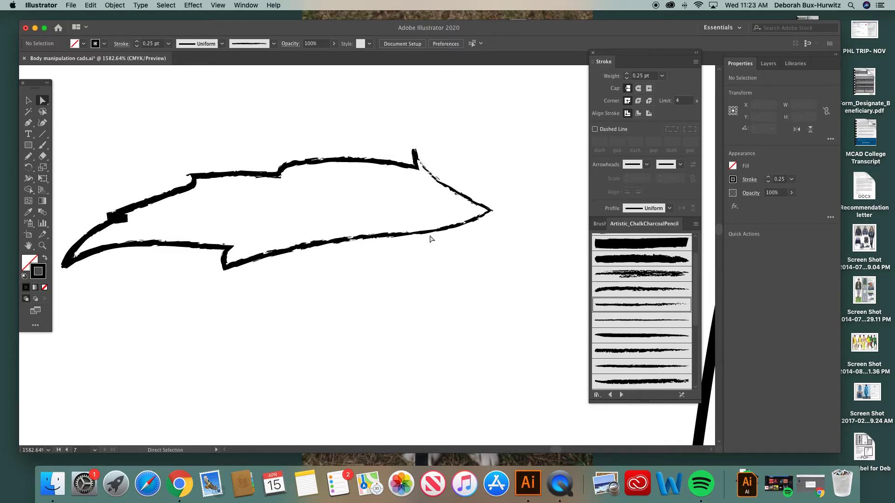
Make the thin charcoal pencil brush the current brush again with nothing selected
{"action": "key", "text": "super+minus"}
{"action": "key", "text": "super+minus"}
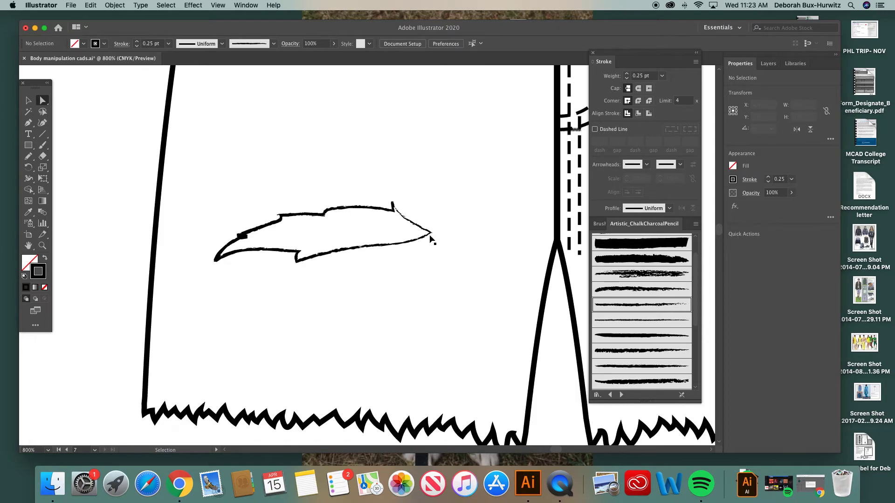
{"action": "scroll", "coordinate": [385, 222], "scroll_direction": "right", "scroll_amount": 5}
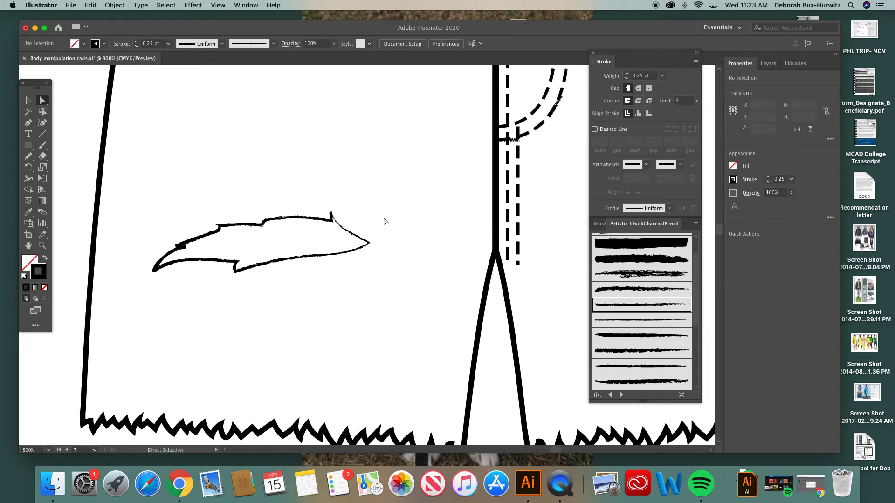
{"action": "key", "text": "super+minus"}
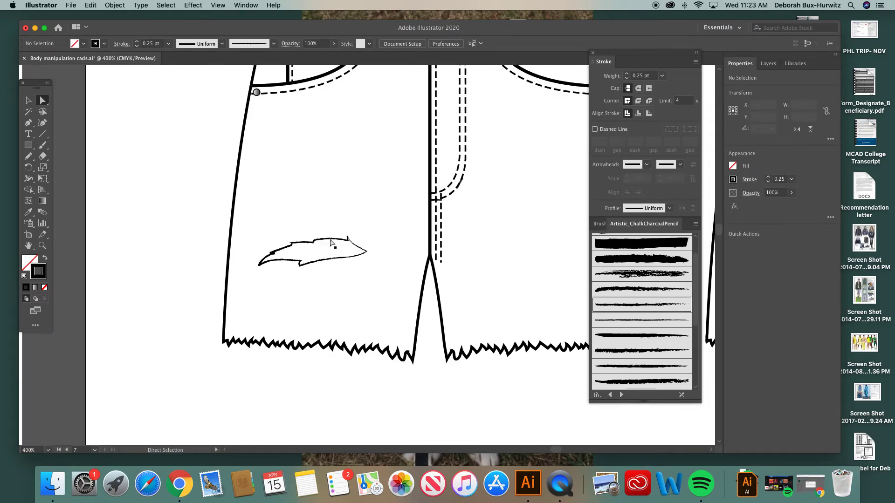
{"action": "left_click", "coordinate": [28, 101]}
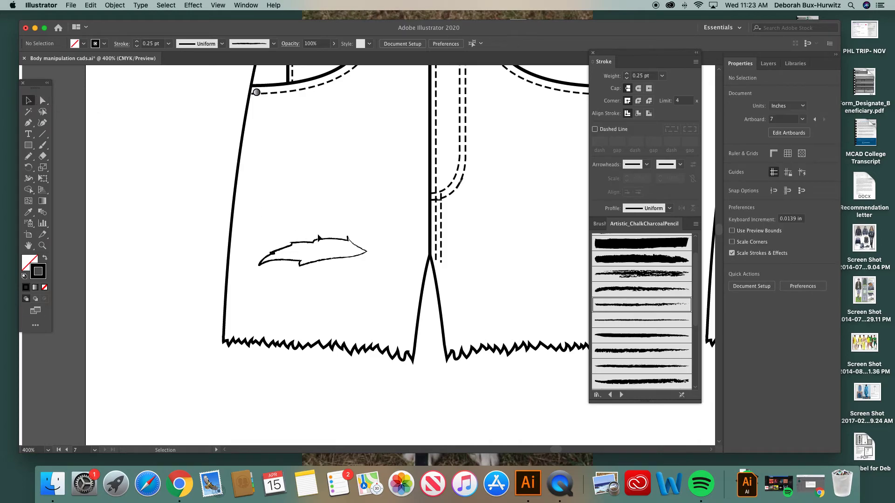
{"action": "scroll", "coordinate": [351, 241], "scroll_direction": "right", "scroll_amount": 5}
{"action": "scroll", "coordinate": [248, 258], "scroll_direction": "up", "scroll_amount": 1}
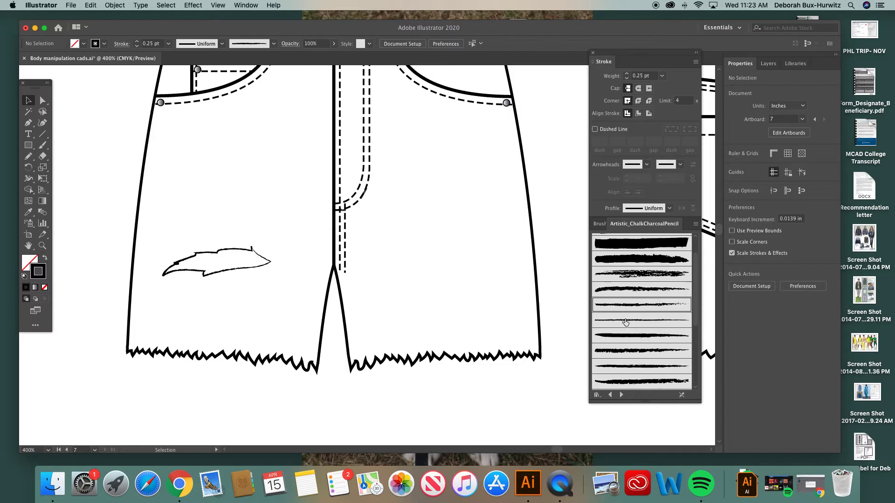
{"action": "scroll", "coordinate": [630, 323], "scroll_direction": "up", "scroll_amount": 2}
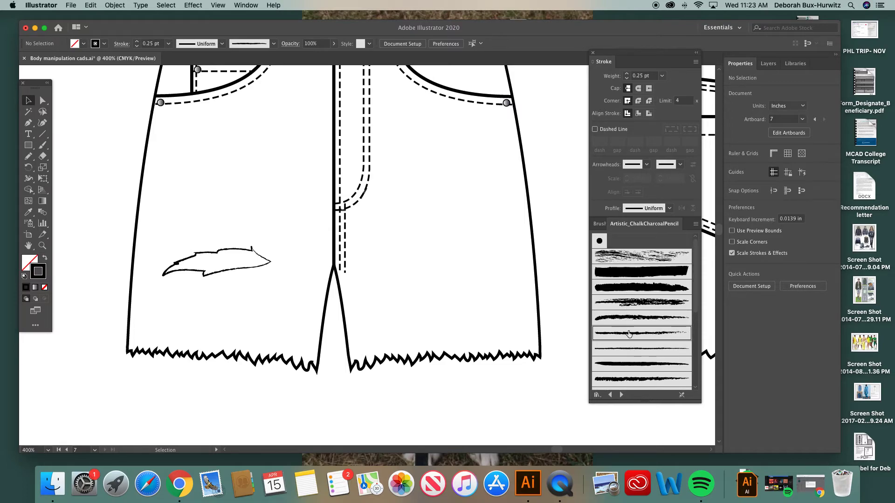
{"action": "left_click", "coordinate": [629, 350]}
{"action": "scroll", "coordinate": [631, 338], "scroll_direction": "down", "scroll_amount": 5}
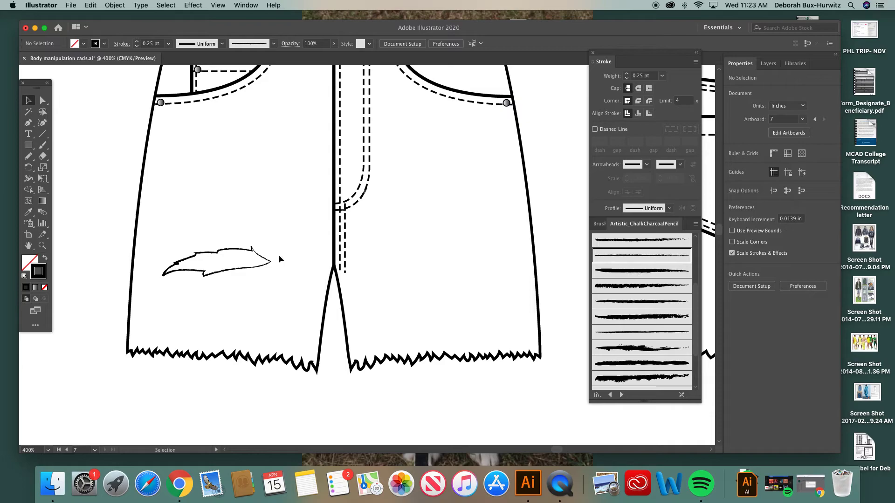
Flatten and slightly narrow the front view's hole to about 0.54 in wide by 0.07 in high
{"action": "left_click", "coordinate": [247, 253]}
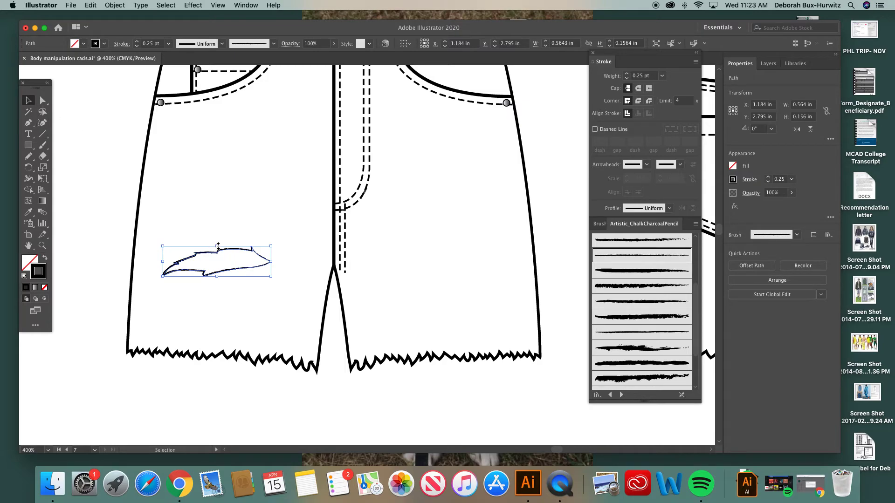
{"action": "left_click_drag", "start_coordinate": [218, 246], "coordinate": [216, 273]}
{"action": "mouse_move", "coordinate": [163, 268]}
{"action": "left_mouse_down"}
{"action": "mouse_move", "coordinate": [178, 269]}
{"action": "mouse_move", "coordinate": [165, 267]}
{"action": "left_mouse_up"}
{"action": "mouse_move", "coordinate": [272, 269]}
{"action": "left_mouse_down"}
{"action": "mouse_move", "coordinate": [259, 269]}
{"action": "mouse_move", "coordinate": [268, 268]}
{"action": "left_mouse_up"}
{"action": "key", "text": "a"}
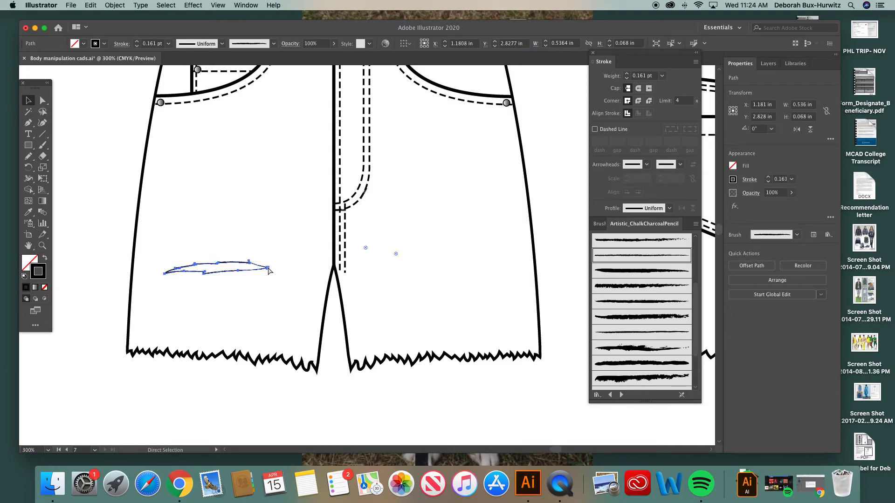
Tilt the front view's hole slightly clockwise to about 356° and deselect it
{"action": "key", "text": "super+minus"}
{"action": "mouse_move", "coordinate": [390, 243]}
{"action": "left_mouse_down"}
{"action": "mouse_move", "coordinate": [263, 247]}
{"action": "mouse_move", "coordinate": [282, 255]}
{"action": "mouse_move", "coordinate": [262, 266]}
{"action": "left_mouse_up"}
{"action": "left_click", "coordinate": [261, 258]}
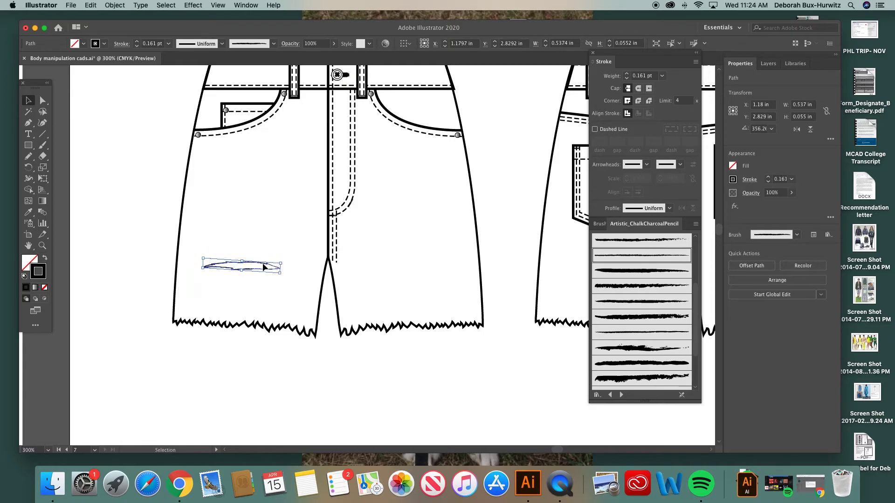
{"action": "left_click", "coordinate": [177, 256]}
{"action": "scroll", "coordinate": [259, 287], "scroll_direction": "right", "scroll_amount": 3}
{"action": "scroll", "coordinate": [259, 287], "scroll_direction": "up", "scroll_amount": 2}
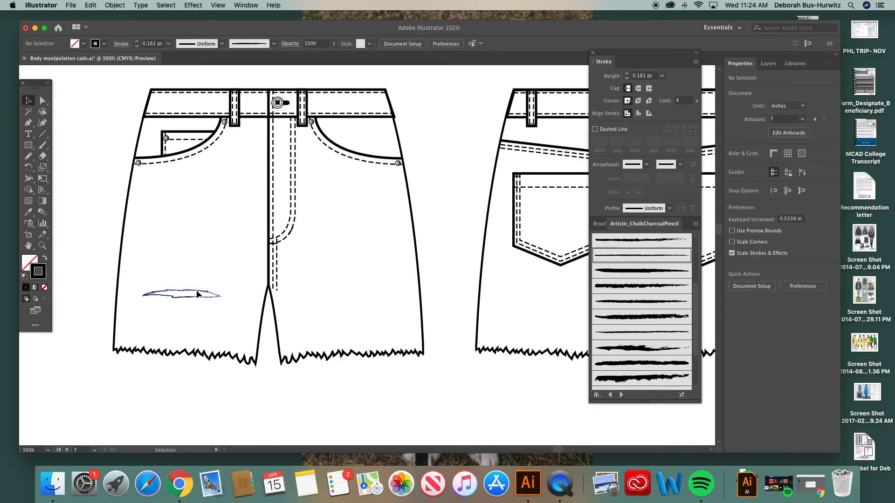
Duplicate the hole and place a smaller copy above the original on the same leg of the front view
{"action": "left_click", "coordinate": [198, 295]}
{"action": "key", "text": "a"}
{"action": "key", "text": "super+c"}
{"action": "key", "text": "super+v"}
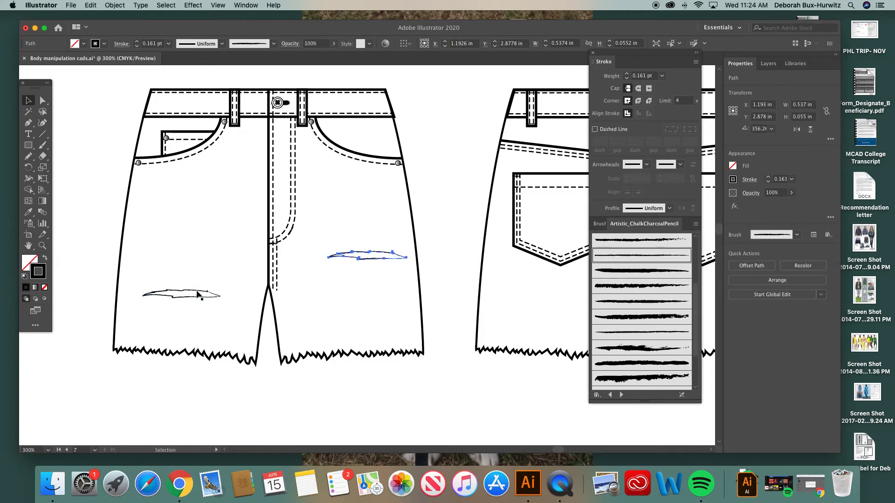
{"action": "mouse_move", "coordinate": [381, 253]}
{"action": "left_mouse_down"}
{"action": "mouse_move", "coordinate": [150, 244]}
{"action": "mouse_move", "coordinate": [214, 242]}
{"action": "mouse_move", "coordinate": [196, 248]}
{"action": "mouse_move", "coordinate": [207, 254]}
{"action": "left_mouse_up"}
{"action": "left_click", "coordinate": [98, 204]}
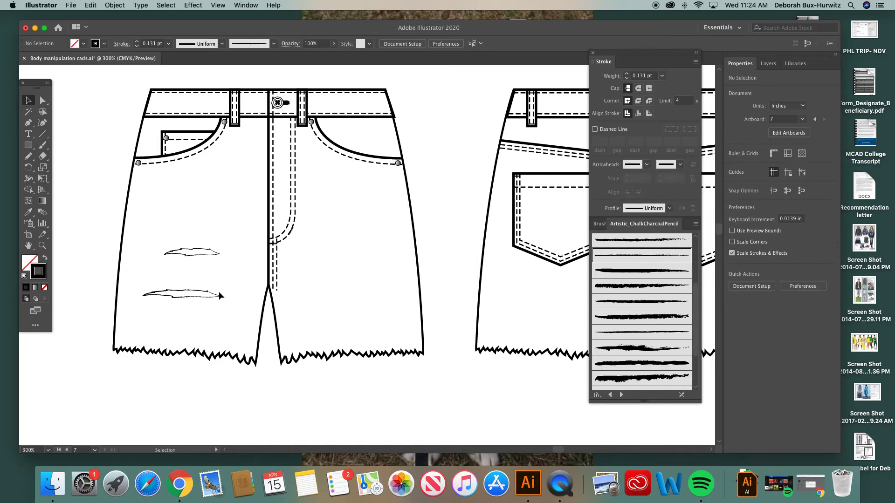
Rotate the upper hole to about 177° and shrink it to about 0.38 in wide by 0.05 in high
{"action": "left_click", "coordinate": [216, 254]}
{"action": "left_click_drag", "start_coordinate": [225, 244], "coordinate": [166, 259]}
{"action": "left_click", "coordinate": [125, 230]}
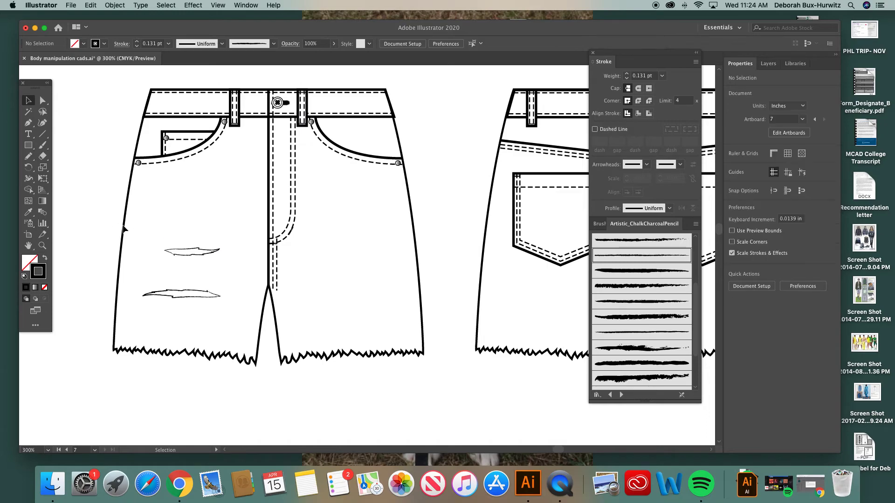
{"action": "left_click", "coordinate": [198, 255]}
{"action": "left_click_drag", "start_coordinate": [191, 256], "coordinate": [192, 256]}
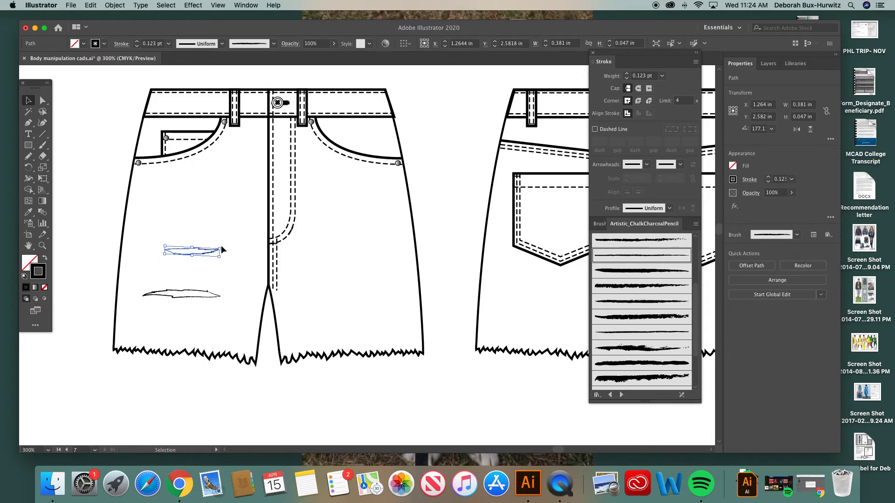
{"action": "left_click", "coordinate": [217, 234]}
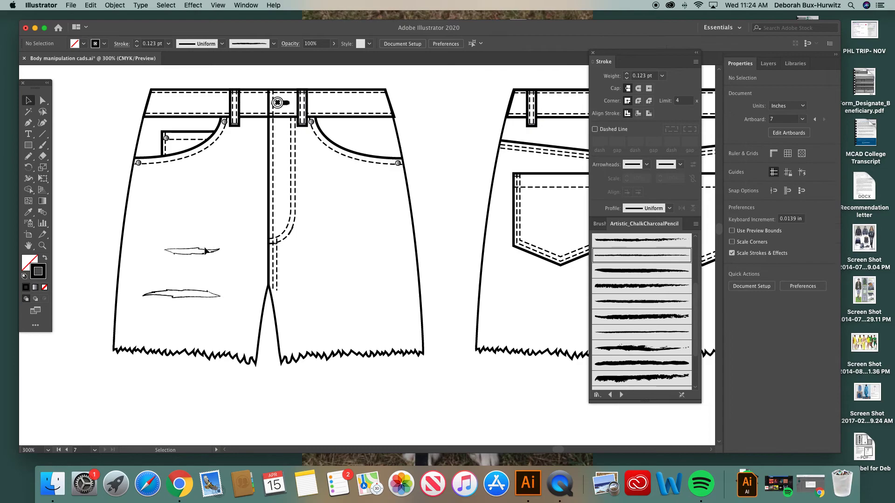
Turn the small upper hole around to about 356° and deselect it
{"action": "left_click", "coordinate": [204, 252]}
{"action": "left_click_drag", "start_coordinate": [221, 243], "coordinate": [204, 262]}
{"action": "left_click", "coordinate": [205, 253]}
{"action": "left_click", "coordinate": [103, 213]}
{"action": "key", "text": "super+minus"}
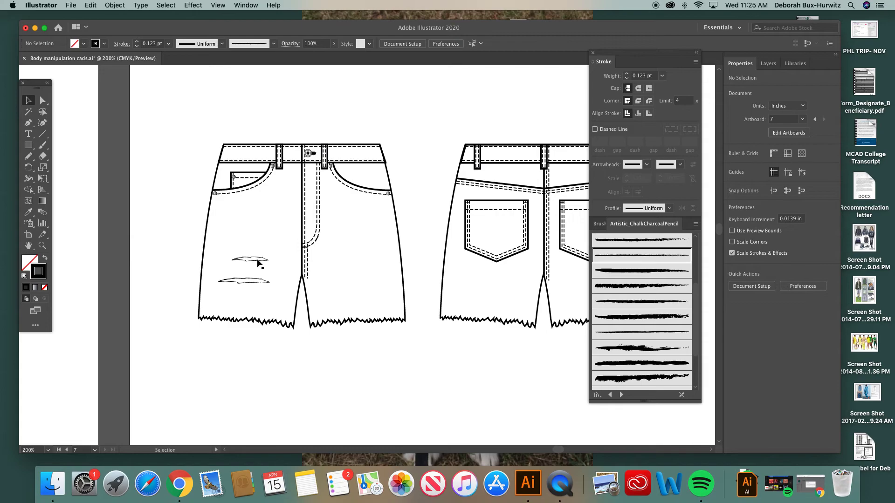
Duplicate the small upper hole into the gap between the front and back views
{"action": "scroll", "coordinate": [258, 265], "scroll_direction": "right", "scroll_amount": 5}
{"action": "left_click", "coordinate": [190, 248]}
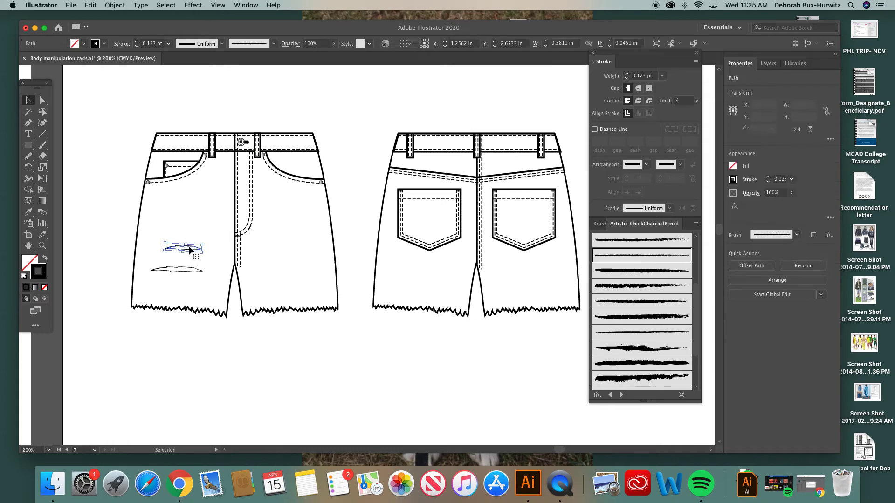
{"action": "left_click_drag", "start_coordinate": [190, 250], "coordinate": [374, 259]}
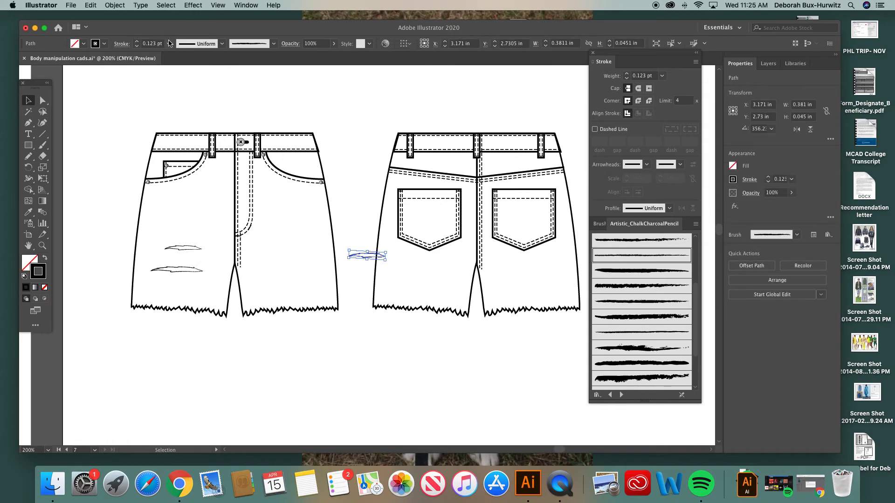
Reflect the copied hole across the vertical axis and place it low on the front view's other leg
{"action": "left_click", "coordinate": [123, 5]}
{"action": "mouse_move", "coordinate": [127, 21]}
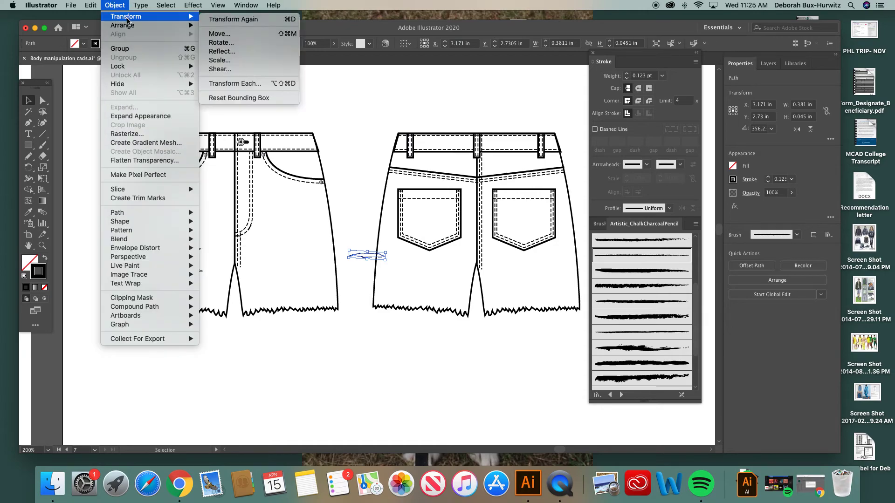
{"action": "left_click", "coordinate": [233, 51]}
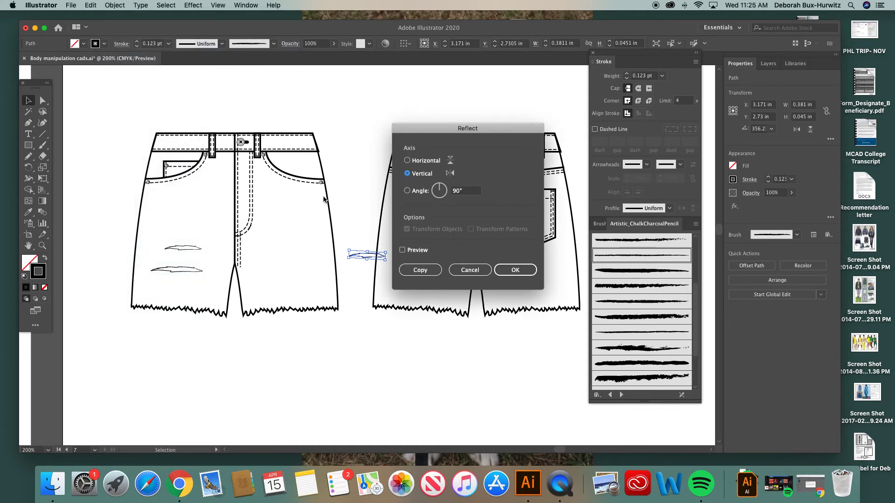
{"action": "left_click", "coordinate": [516, 270]}
{"action": "left_click", "coordinate": [369, 231]}
{"action": "left_click_drag", "start_coordinate": [375, 255], "coordinate": [299, 266]}
{"action": "left_click", "coordinate": [352, 239]}
Duplicate the reflected hole onto the back view's right leg below the pocket and stretch the copy wider
{"action": "scroll", "coordinate": [304, 239], "scroll_direction": "right", "scroll_amount": 4}
{"action": "scroll", "coordinate": [303, 240], "scroll_direction": "up", "scroll_amount": 1}
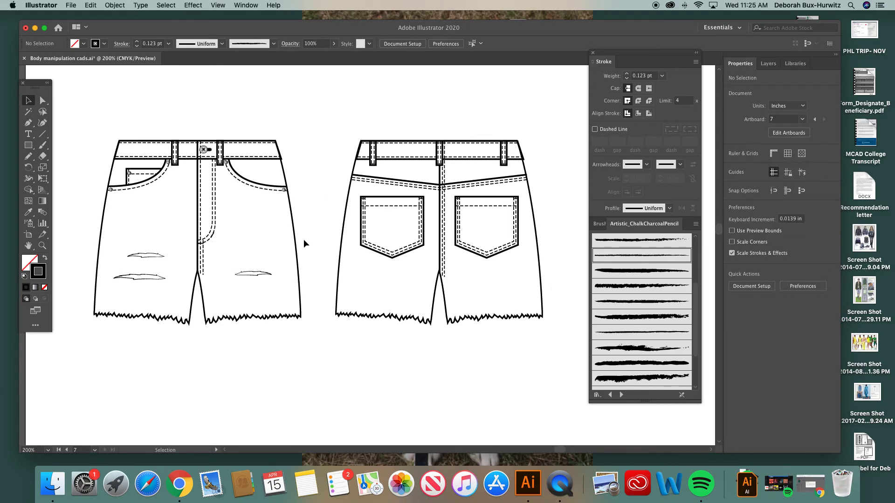
{"action": "scroll", "coordinate": [304, 240], "scroll_direction": "right", "scroll_amount": 3}
{"action": "scroll", "coordinate": [303, 239], "scroll_direction": "up", "scroll_amount": 1}
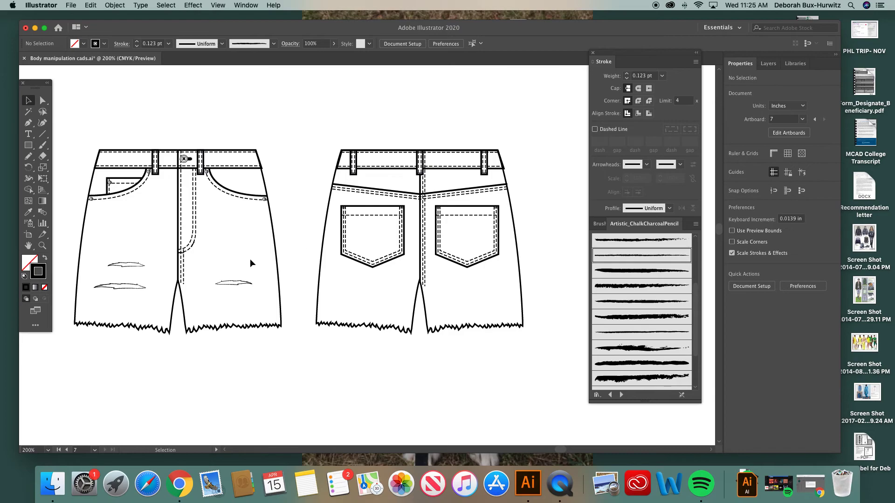
{"action": "left_click", "coordinate": [236, 282]}
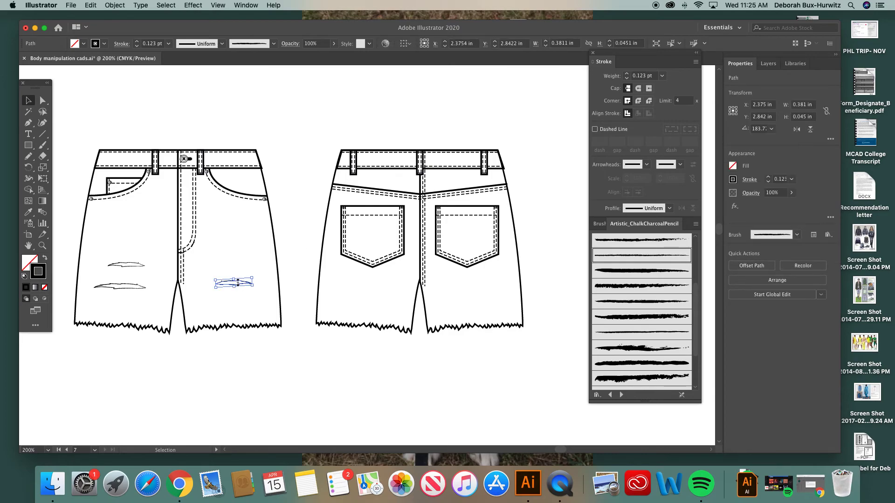
{"action": "key", "text": "a"}
{"action": "left_click_drag", "start_coordinate": [238, 283], "coordinate": [448, 293]}
{"action": "left_click", "coordinate": [568, 279]}
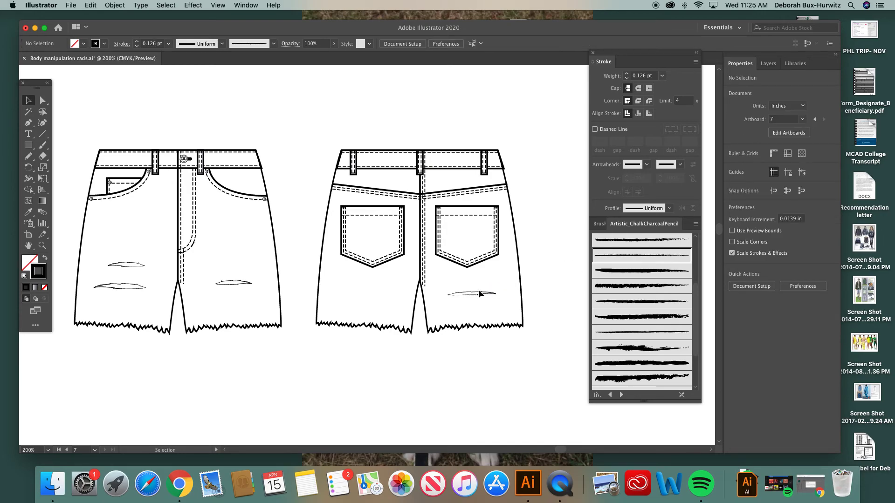
Examine the reference distressed shorts on the neighbouring artboard, checking the brush and stroke weight of a front-view hole and the back-view hole
{"action": "scroll", "coordinate": [481, 294], "scroll_direction": "left", "scroll_amount": 1}
{"action": "scroll", "coordinate": [481, 294], "scroll_direction": "down", "scroll_amount": 1}
{"action": "key", "text": "super+minus"}
{"action": "key", "text": "super+minus"}
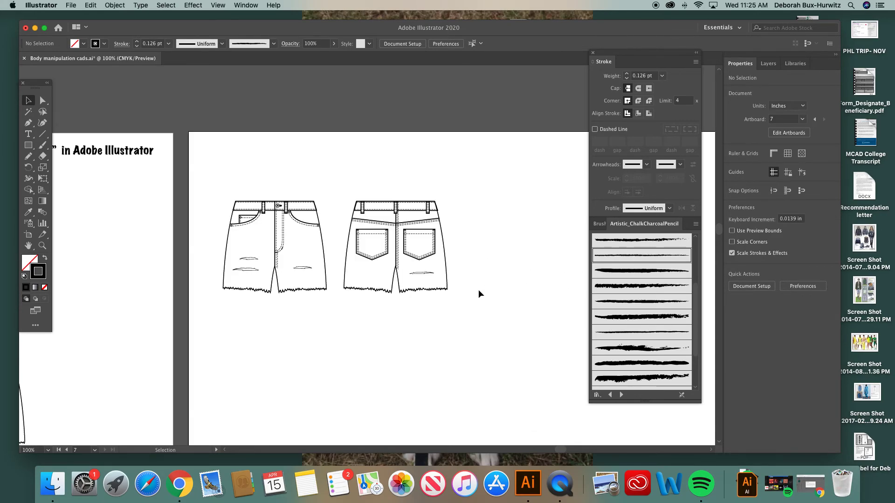
{"action": "scroll", "coordinate": [265, 248], "scroll_direction": "left", "scroll_amount": 10}
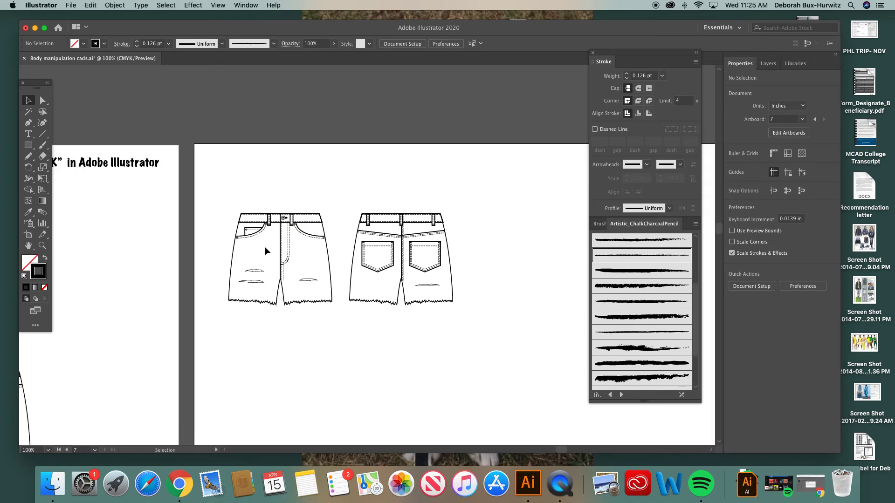
{"action": "scroll", "coordinate": [265, 247], "scroll_direction": "down", "scroll_amount": 5}
{"action": "scroll", "coordinate": [264, 247], "scroll_direction": "left", "scroll_amount": 3}
{"action": "scroll", "coordinate": [265, 247], "scroll_direction": "down", "scroll_amount": 1}
{"action": "left_click", "coordinate": [42, 246]}
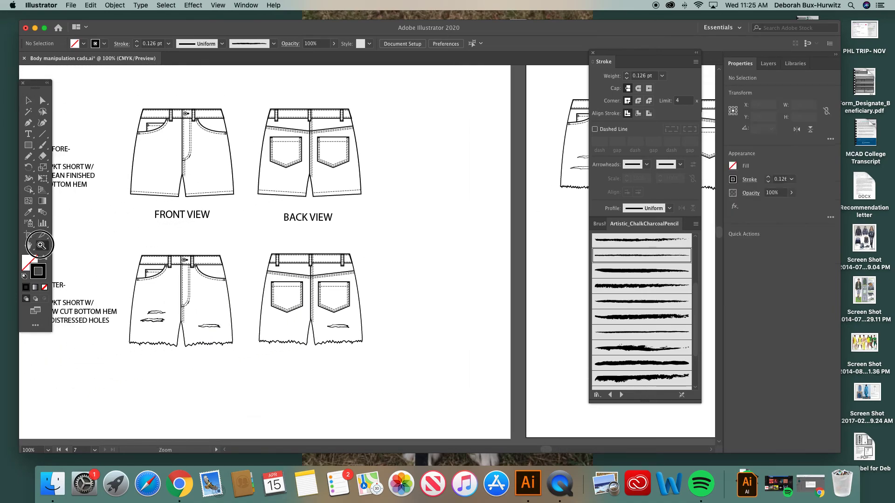
{"action": "left_click_drag", "start_coordinate": [118, 244], "coordinate": [382, 369]}
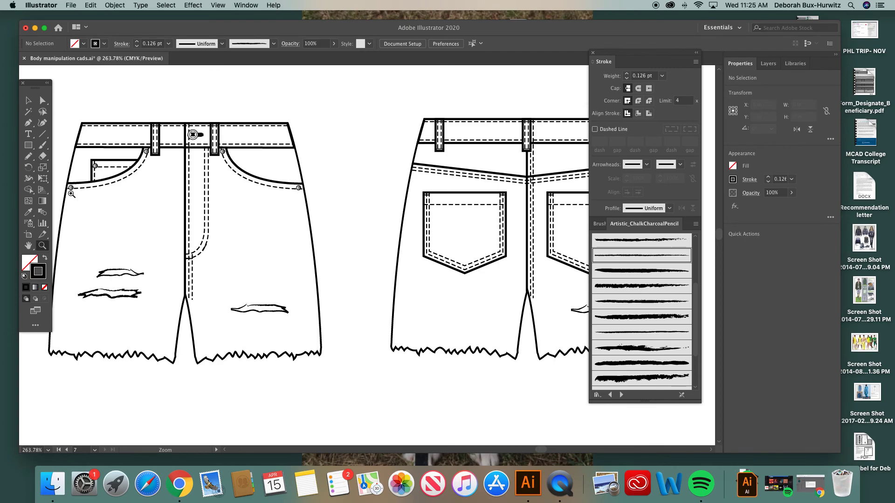
{"action": "left_click", "coordinate": [29, 100]}
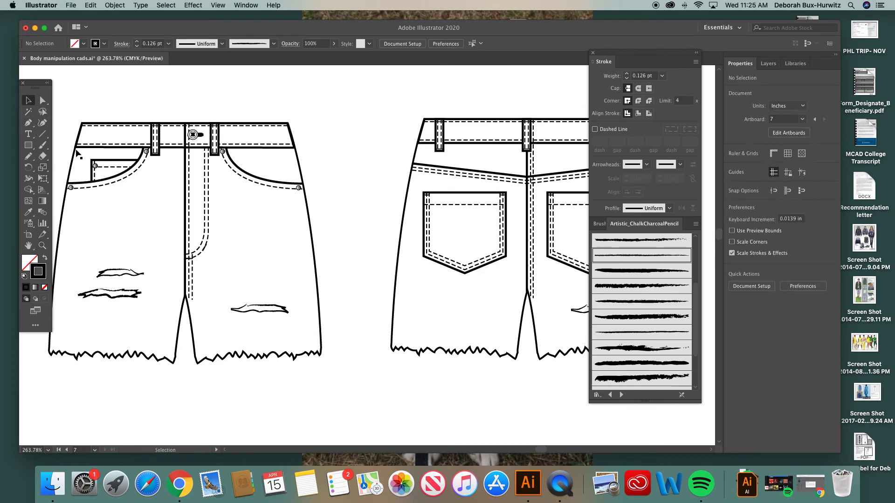
{"action": "left_click", "coordinate": [115, 273]}
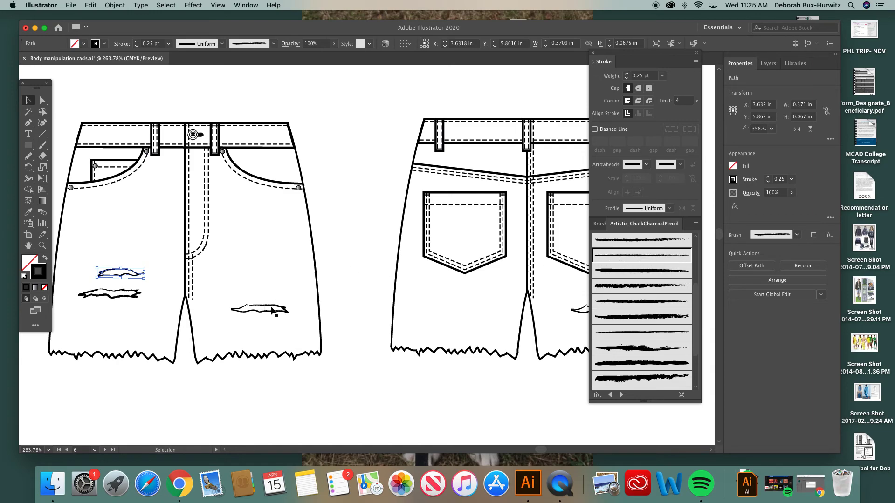
{"action": "left_click", "coordinate": [336, 256]}
{"action": "scroll", "coordinate": [336, 256], "scroll_direction": "right", "scroll_amount": 6}
{"action": "scroll", "coordinate": [336, 256], "scroll_direction": "up", "scroll_amount": 1}
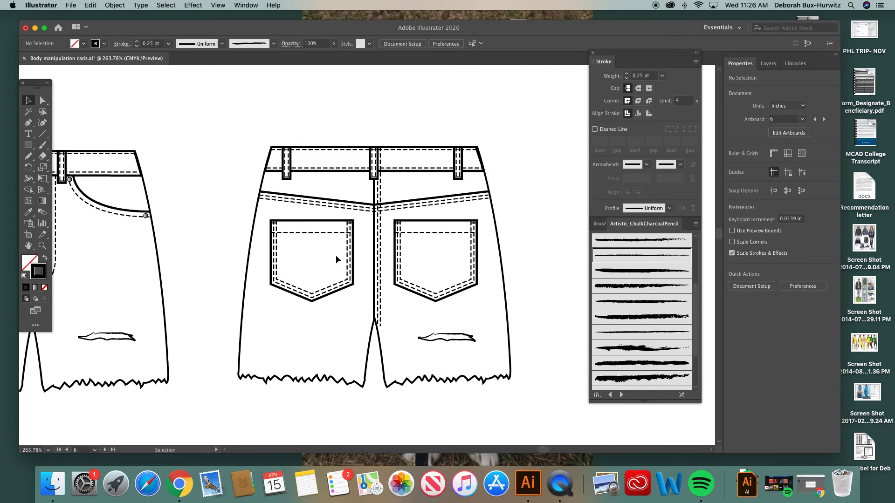
Try the first, rougher charcoal brush on the hole on the right leg of the new front view
{"action": "scroll", "coordinate": [337, 256], "scroll_direction": "up", "scroll_amount": 1}
{"action": "scroll", "coordinate": [336, 256], "scroll_direction": "right", "scroll_amount": 15}
{"action": "scroll", "coordinate": [336, 256], "scroll_direction": "down", "scroll_amount": 7}
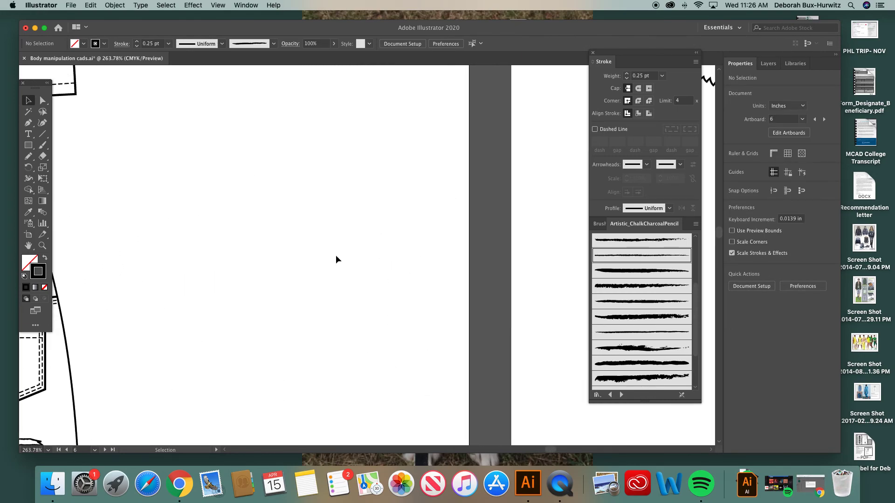
{"action": "scroll", "coordinate": [336, 256], "scroll_direction": "right", "scroll_amount": 5}
{"action": "scroll", "coordinate": [336, 255], "scroll_direction": "up", "scroll_amount": 8}
{"action": "scroll", "coordinate": [335, 255], "scroll_direction": "right", "scroll_amount": 4}
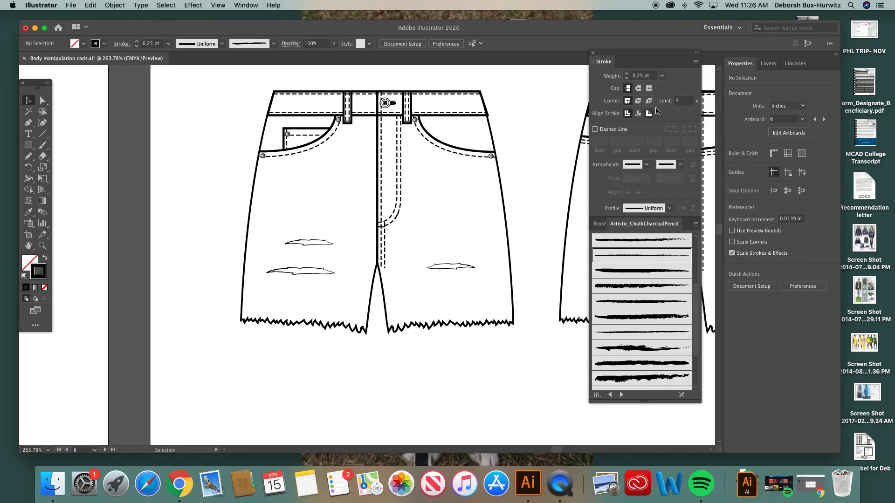
{"action": "left_click", "coordinate": [451, 268]}
{"action": "left_click", "coordinate": [633, 241]}
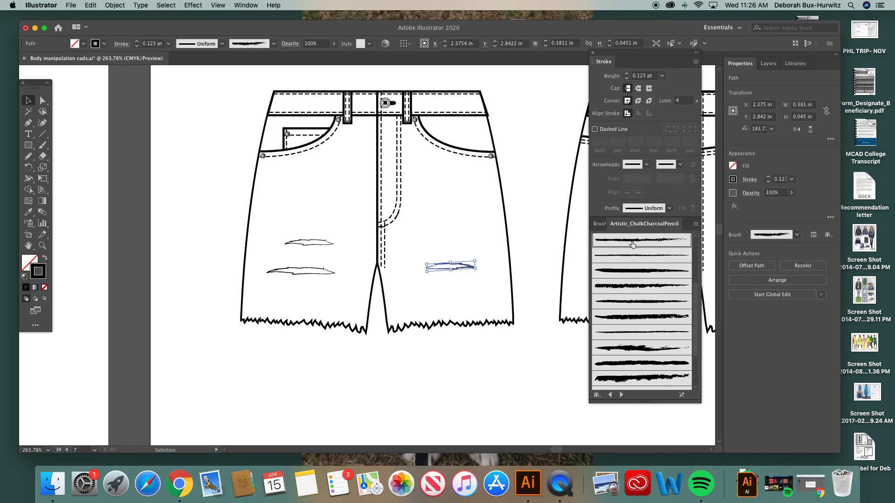
{"action": "left_click", "coordinate": [522, 274]}
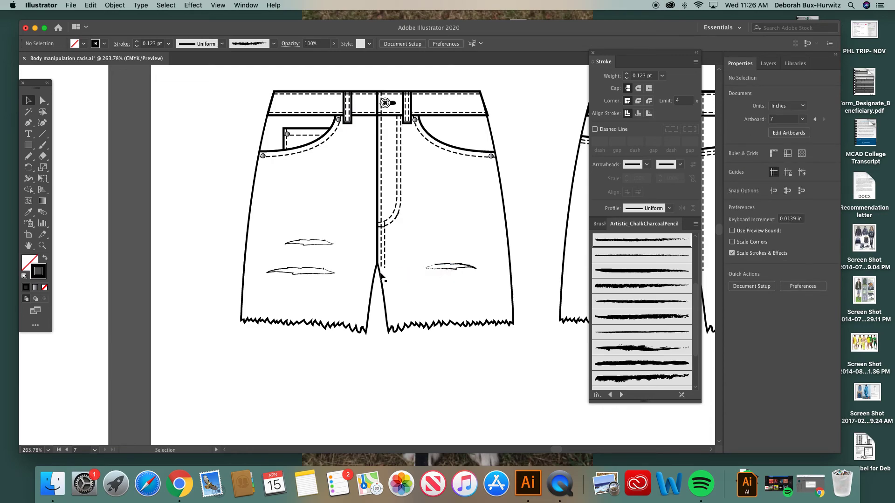
Apply the Charcoal - Tapered brush to the hole on the front view's right leg and deselect it
{"action": "left_click", "coordinate": [466, 268]}
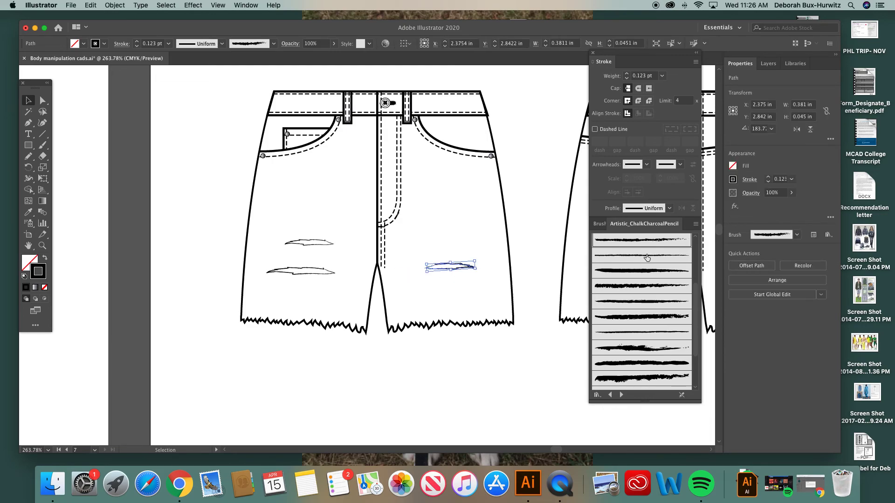
{"action": "left_click", "coordinate": [637, 303]}
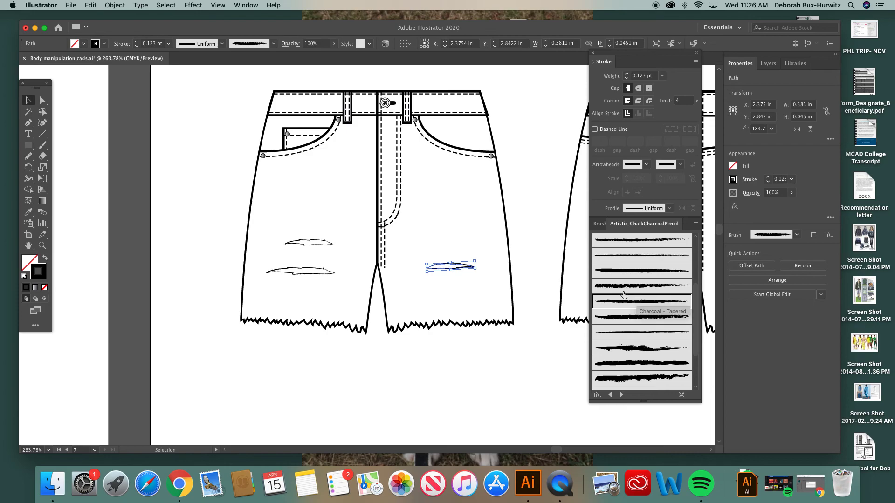
{"action": "left_click", "coordinate": [530, 244]}
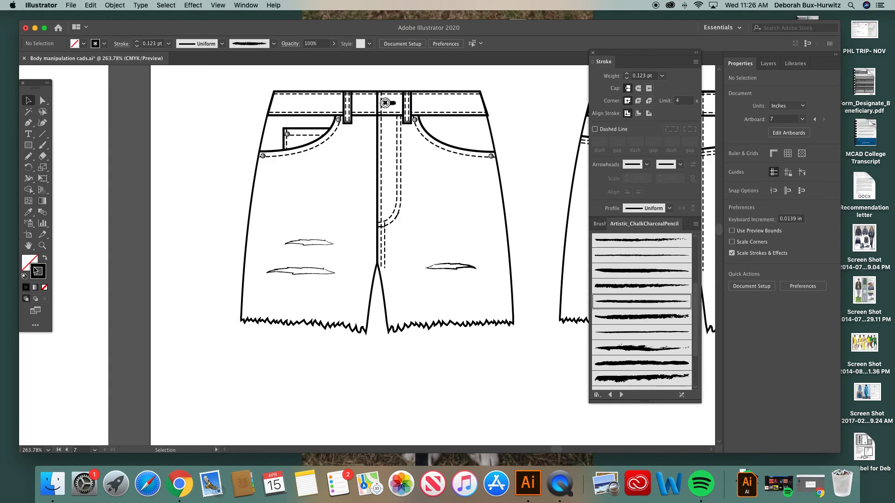
Try the first, rougher charcoal brush on the small upper hole of the left leg, then undo the brush change
{"action": "left_click", "coordinate": [42, 246]}
{"action": "left_click_drag", "start_coordinate": [250, 206], "coordinate": [511, 322]}
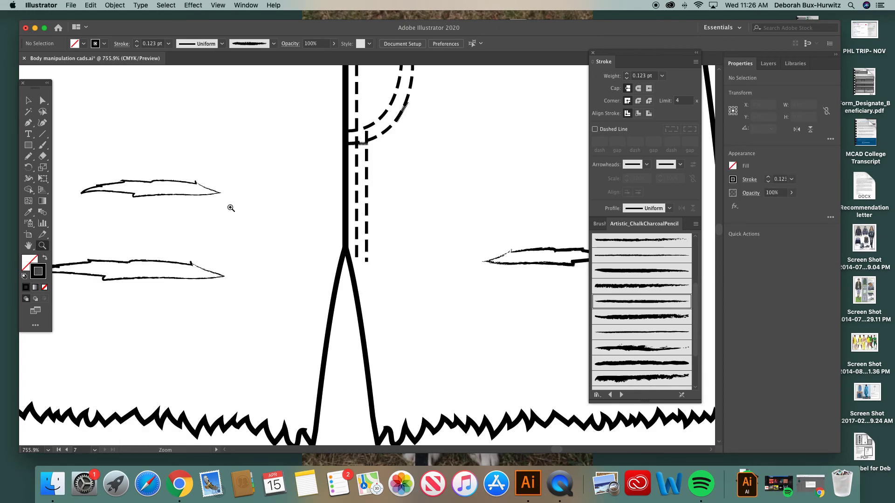
{"action": "left_click", "coordinate": [42, 100]}
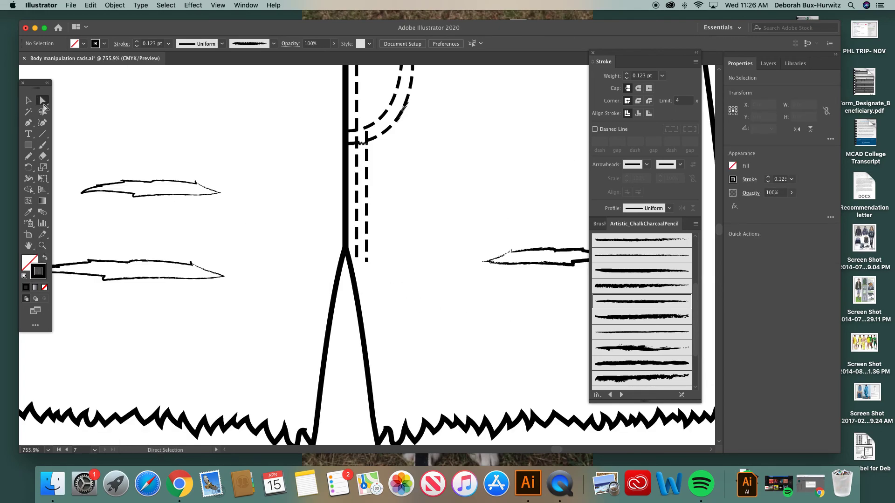
{"action": "left_click", "coordinate": [195, 188]}
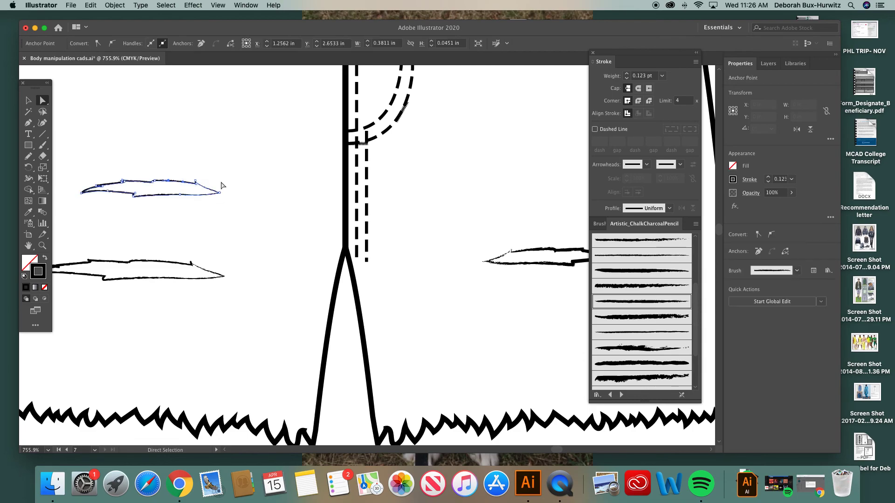
{"action": "left_click", "coordinate": [634, 241]}
{"action": "left_click", "coordinate": [260, 228]}
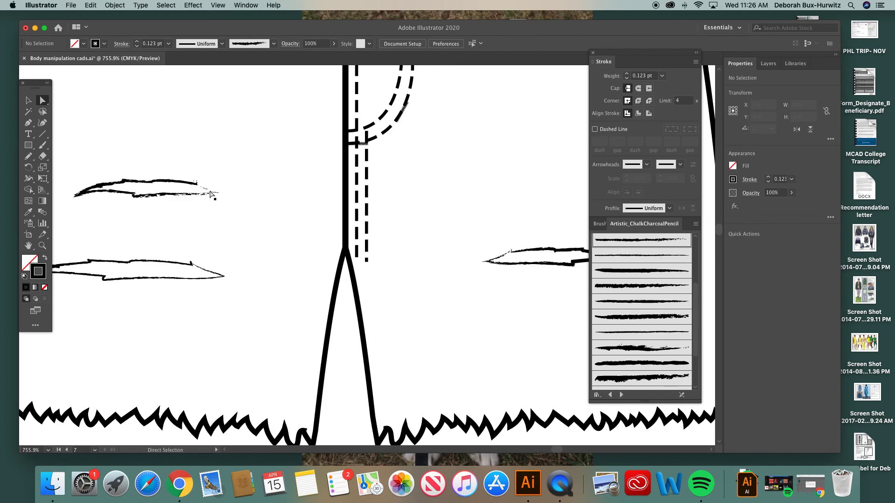
{"action": "left_click", "coordinate": [211, 193]}
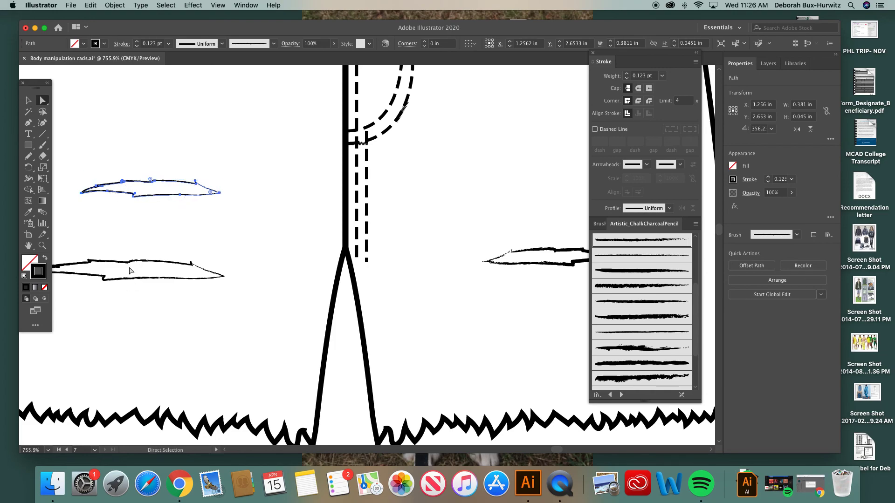
Deselect the hole and compare the new distressed shorts with the reference sketches on the neighbouring artboard
{"action": "key", "text": "super+minus"}
{"action": "key", "text": "super+minus"}
{"action": "key", "text": "super+minus"}
{"action": "key", "text": "super+minus"}
{"action": "key", "text": "super+minus"}
{"action": "key", "text": "super+minus"}
{"action": "key", "text": "super+minus"}
{"action": "key", "text": "super+minus"}
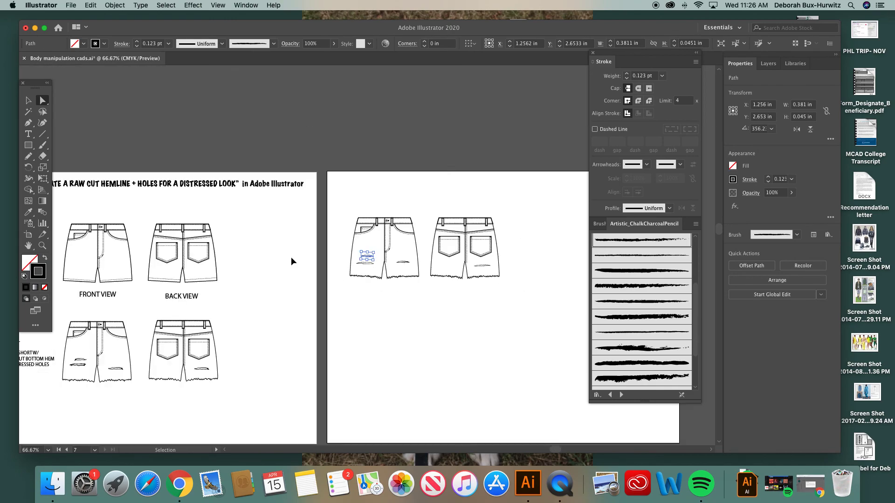
{"action": "left_click", "coordinate": [345, 203]}
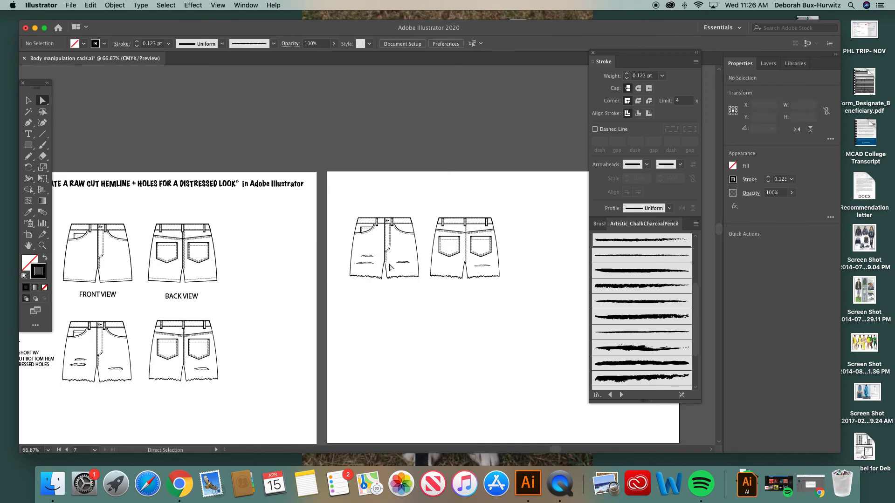
{"action": "scroll", "coordinate": [390, 267], "scroll_direction": "right", "scroll_amount": 3}
{"action": "scroll", "coordinate": [390, 267], "scroll_direction": "left", "scroll_amount": 5}
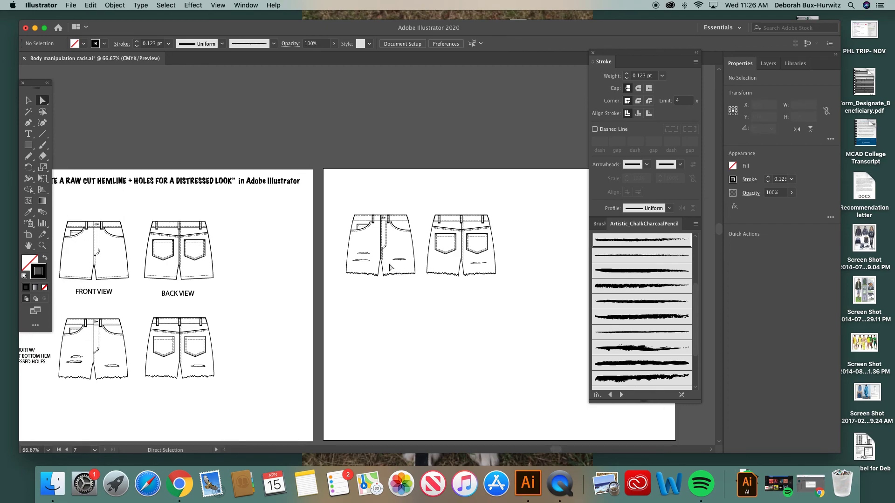